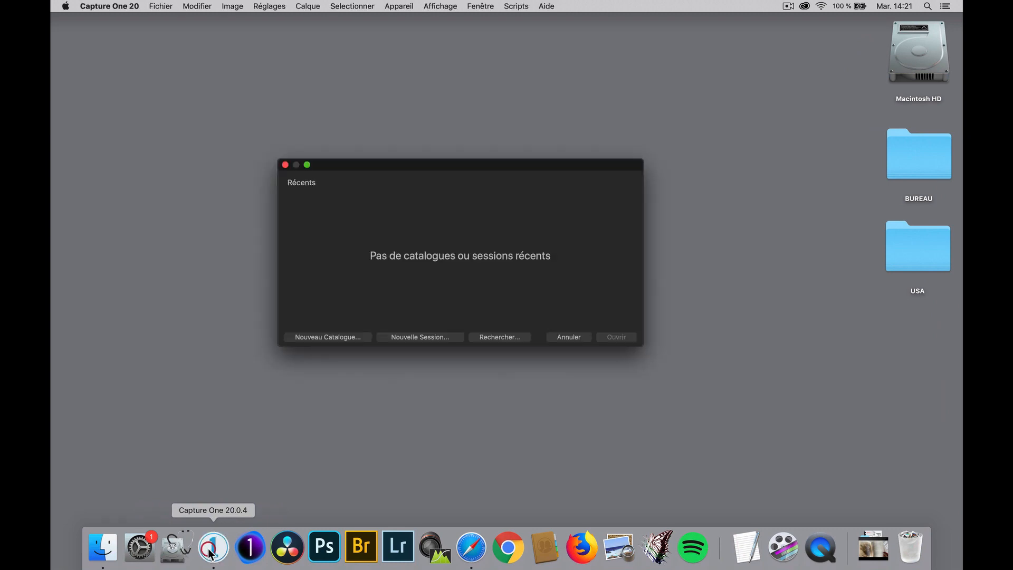
# Step: Create a new blank catalogue named USA on the desktop
pyautogui.click(335, 338)
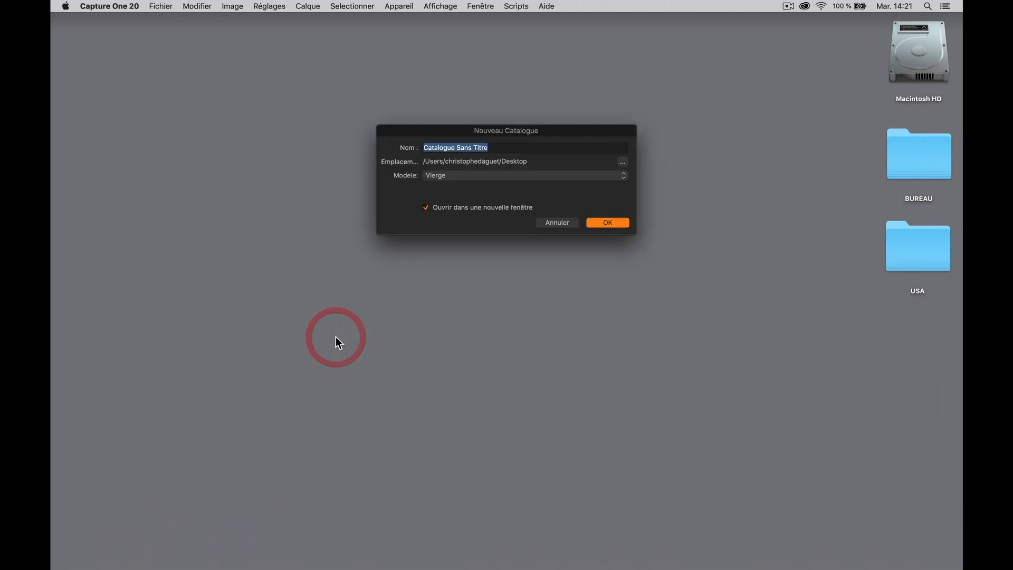
pyautogui.write('USA')
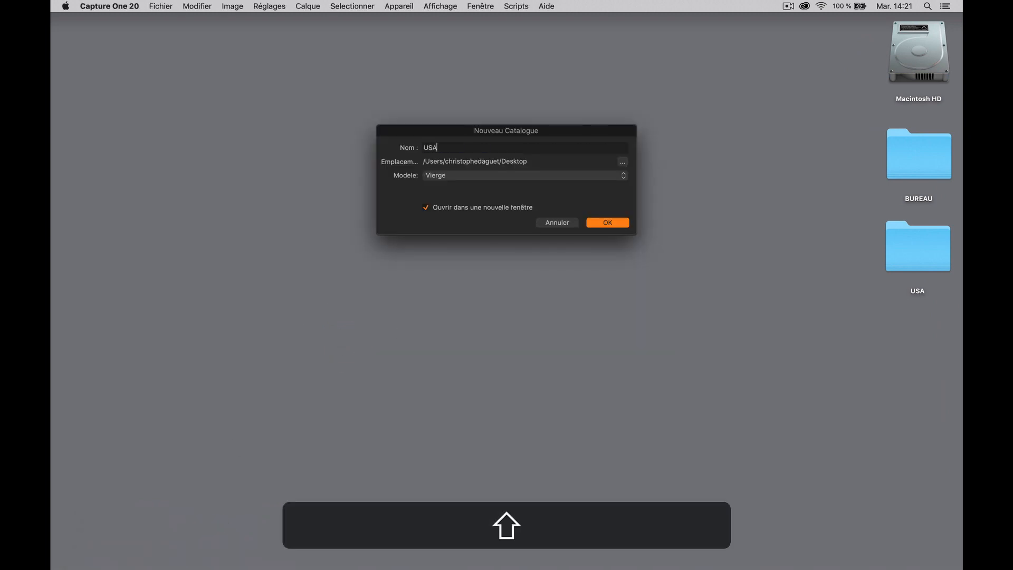
pyautogui.click(609, 222)
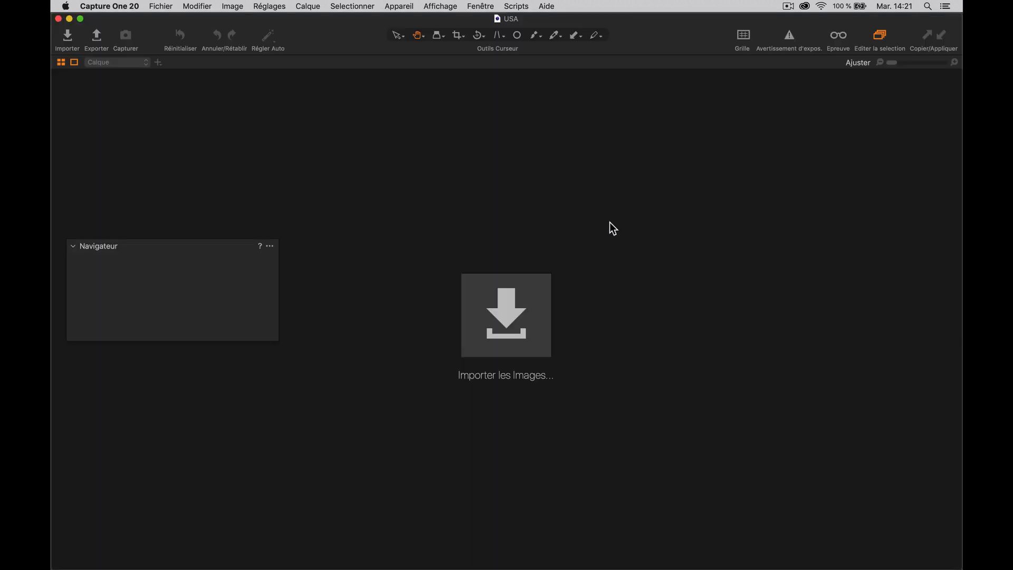
# Step: Switch the workspace to the default layout (Par défaut)
pyautogui.click(484, 6)
pyautogui.moveTo(581, 19)
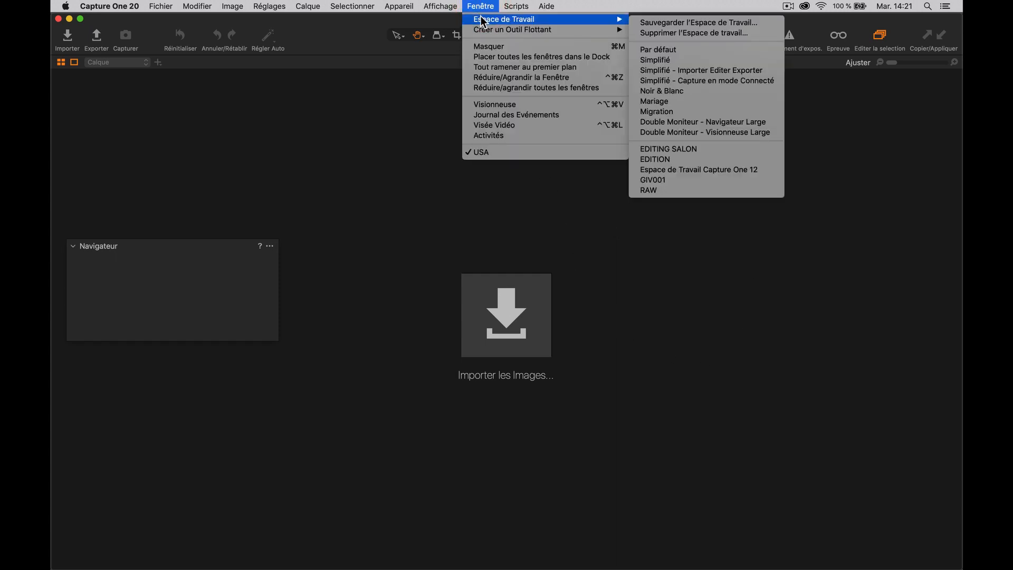
pyautogui.click(659, 49)
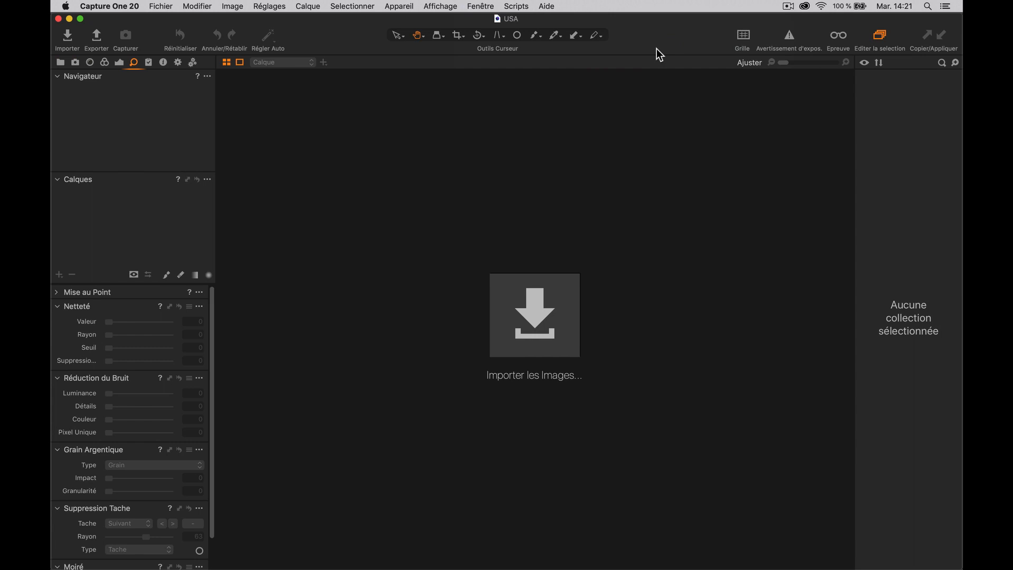
# Step: Import all images from the USA folder into the catalogue, leaving the files in their current location
pyautogui.click(255, 115)
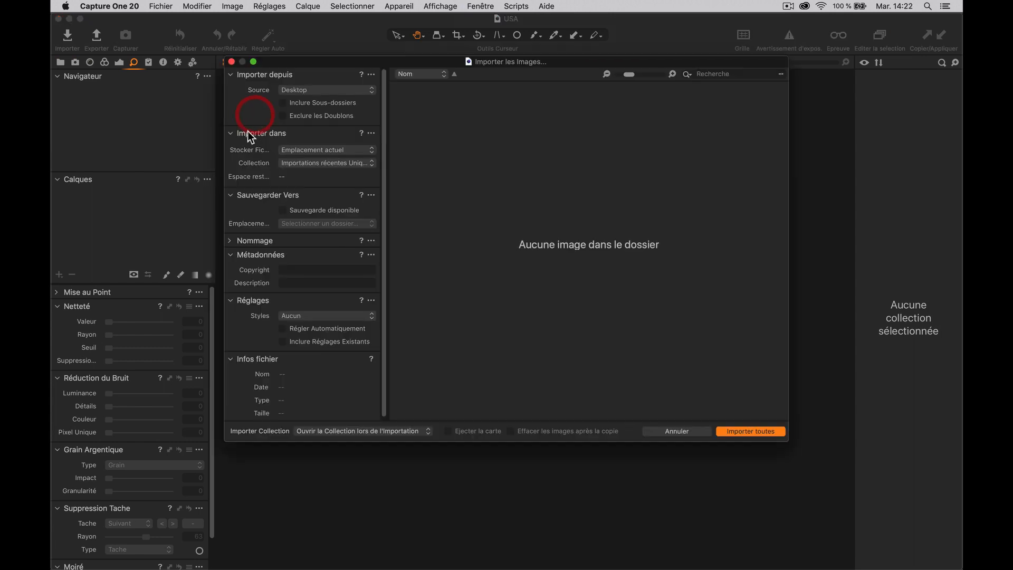
pyautogui.click(294, 91)
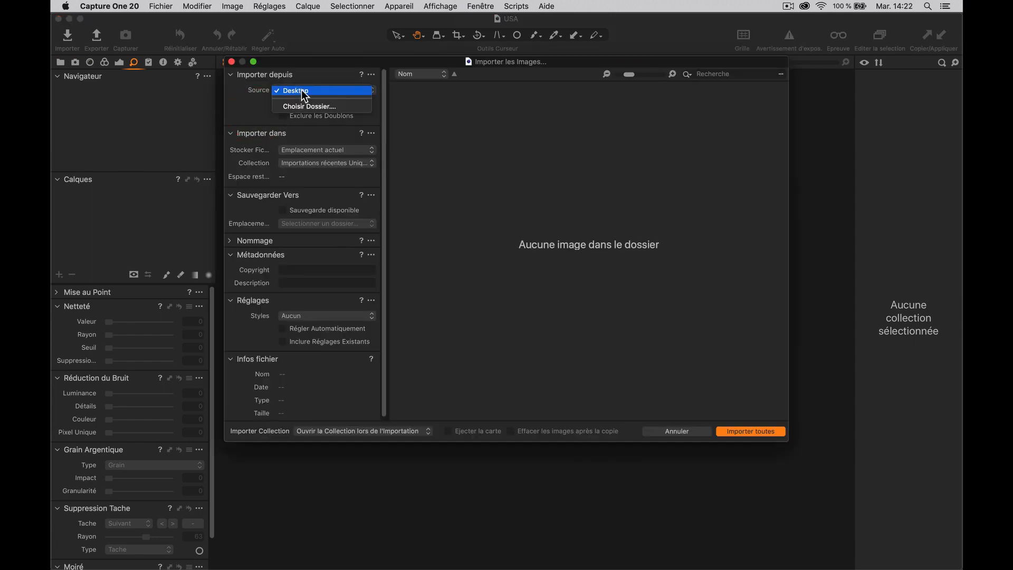
pyautogui.click(290, 106)
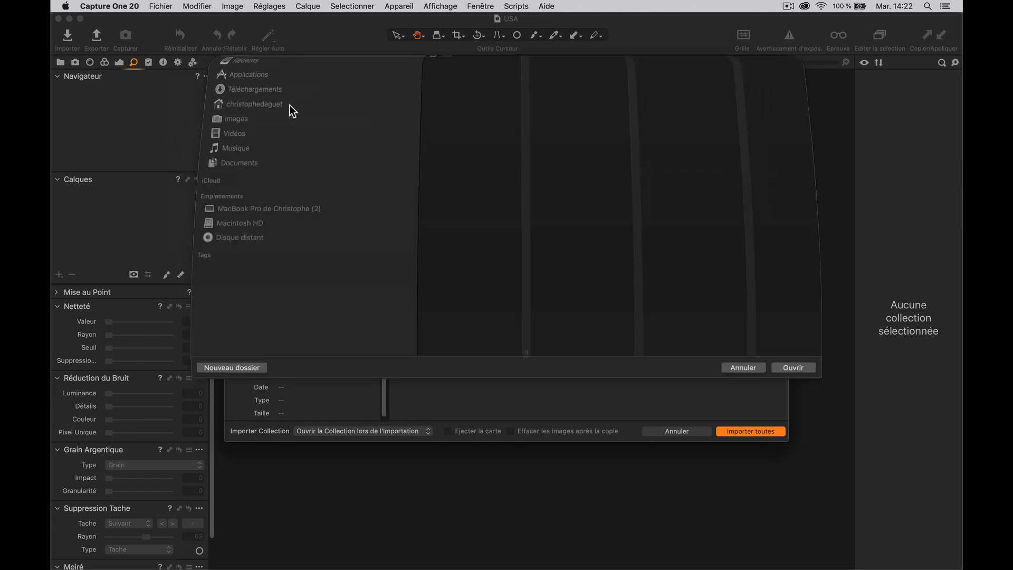
pyautogui.click(441, 110)
pyautogui.press('Return')
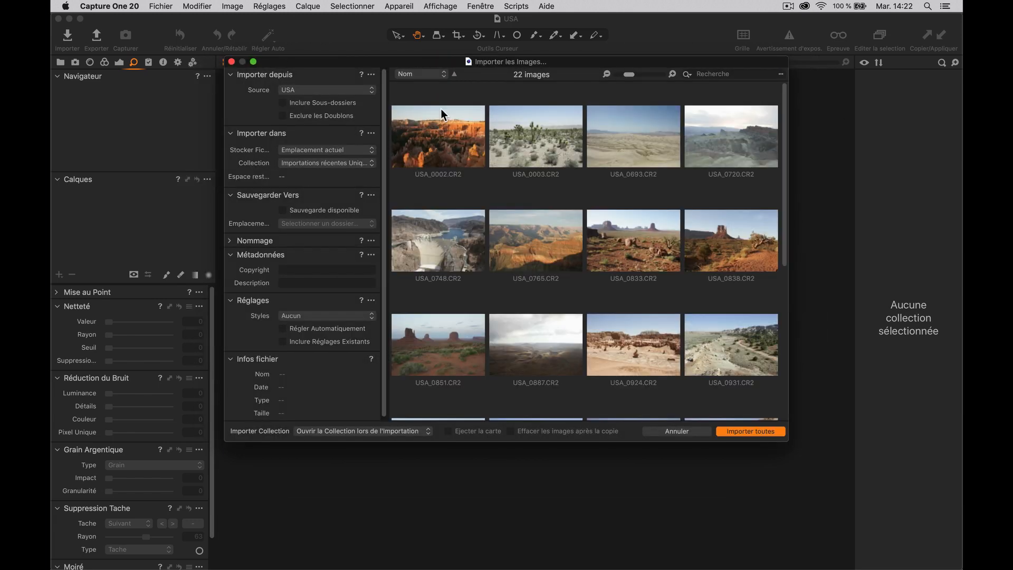
pyautogui.click(736, 432)
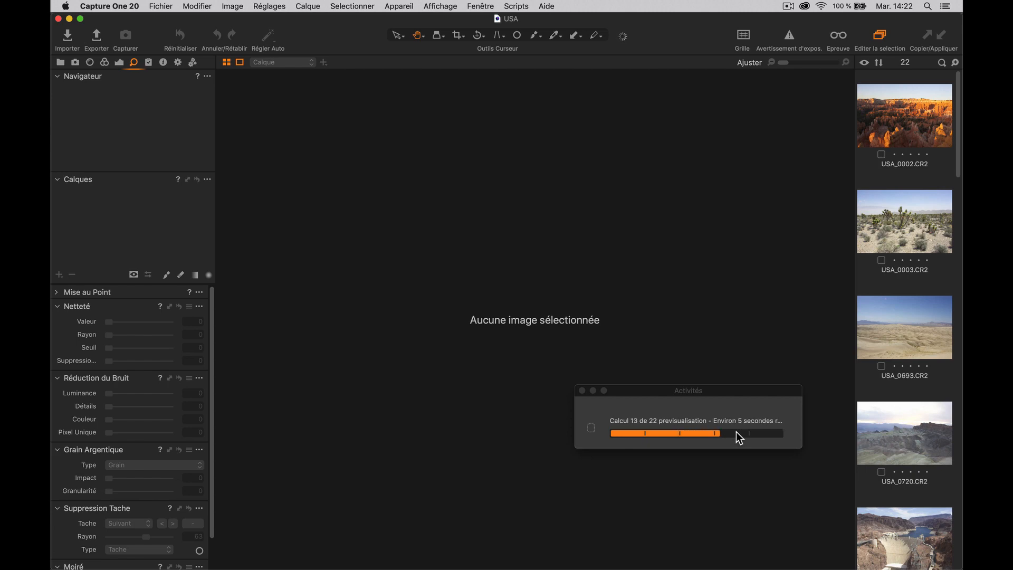
# Step: Switch to Safari, search Google Images for "edwar sherriff curtis" and take a screenshot of the sepia photogravure of the horse riders
pyautogui.press('super+Tab')
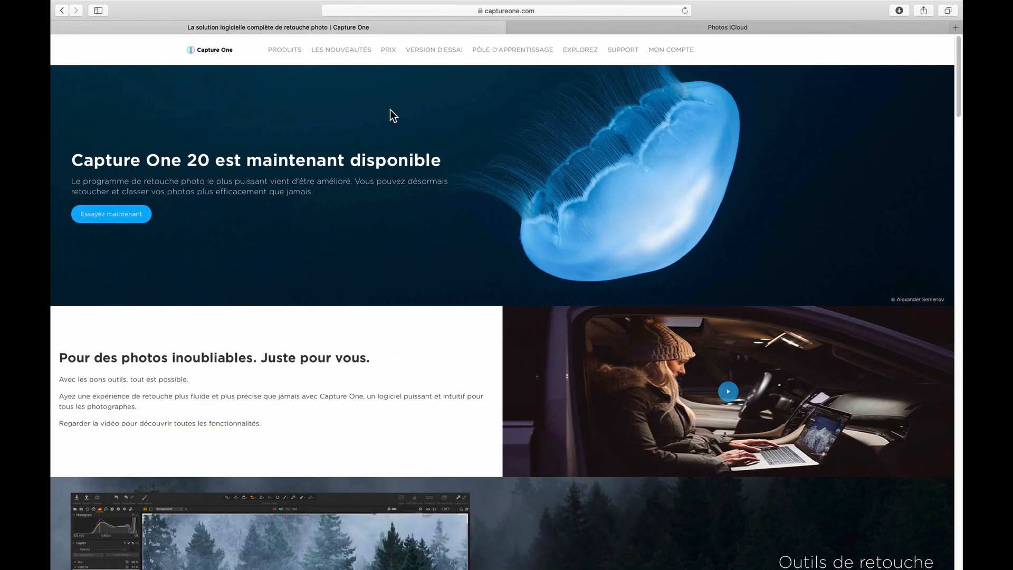
pyautogui.click(431, 13)
pyautogui.write('edwar sherriff curtis')
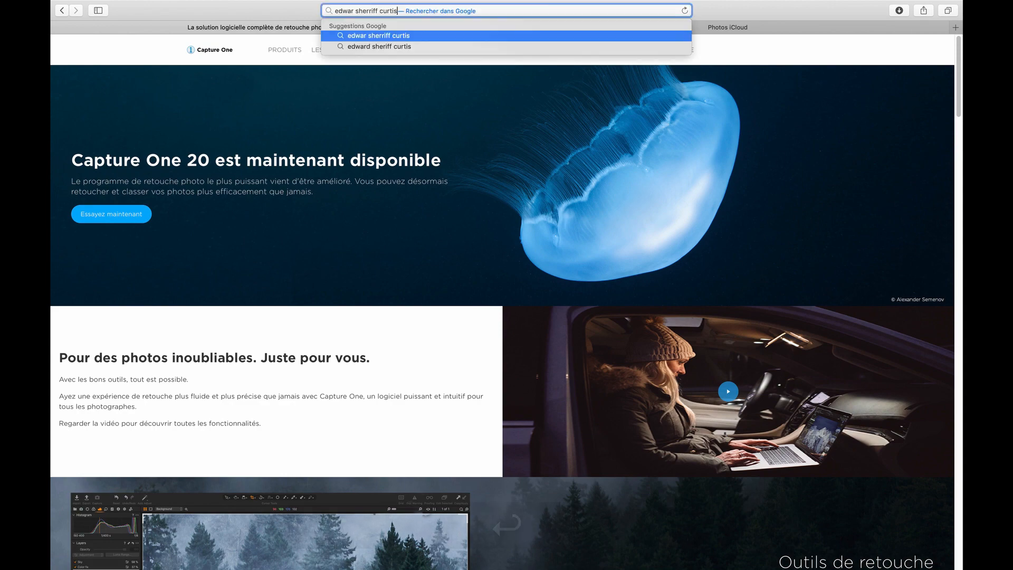
pyautogui.press('Return')
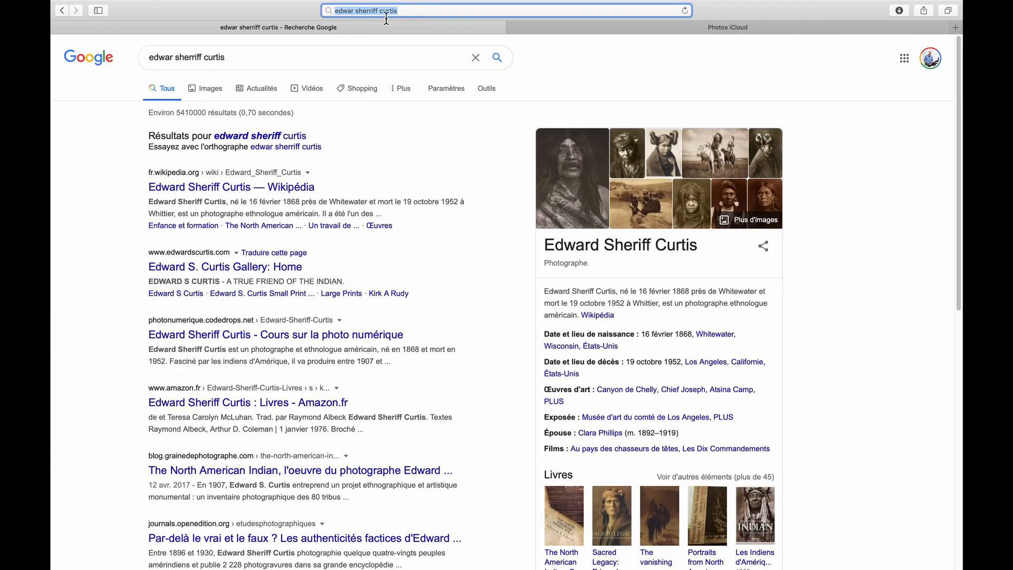
pyautogui.click(205, 87)
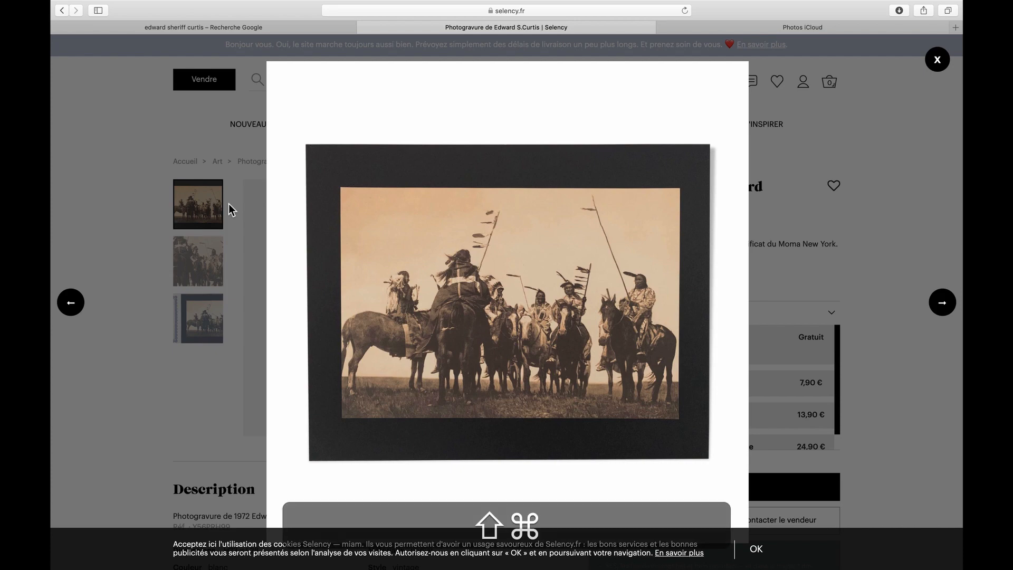
pyautogui.press('super+shift+3')
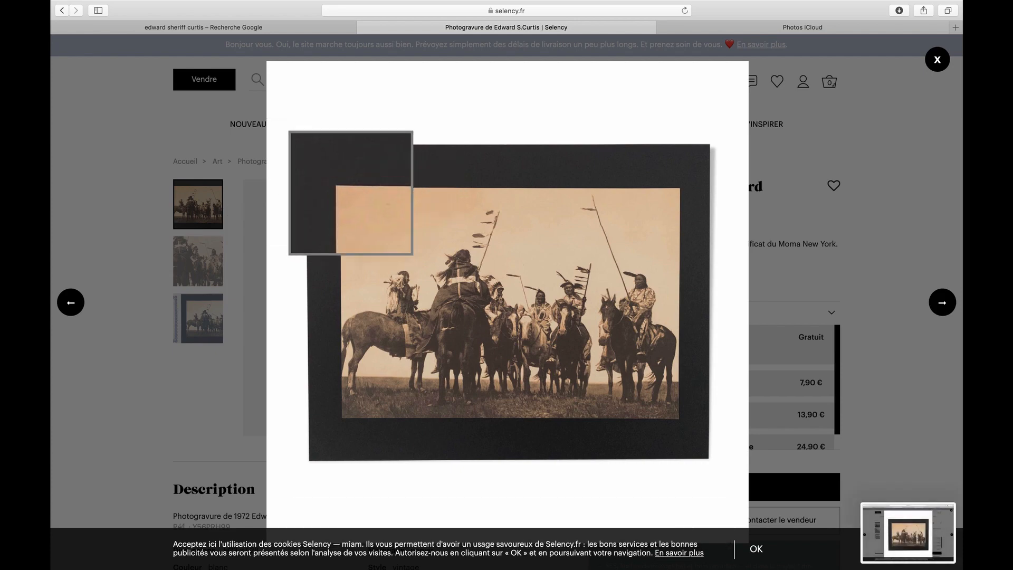
# Step: Switch back to Capture One and import only the 14.23.27 screenshot of the sepia riders from the Desktop
pyautogui.press('super+Tab')
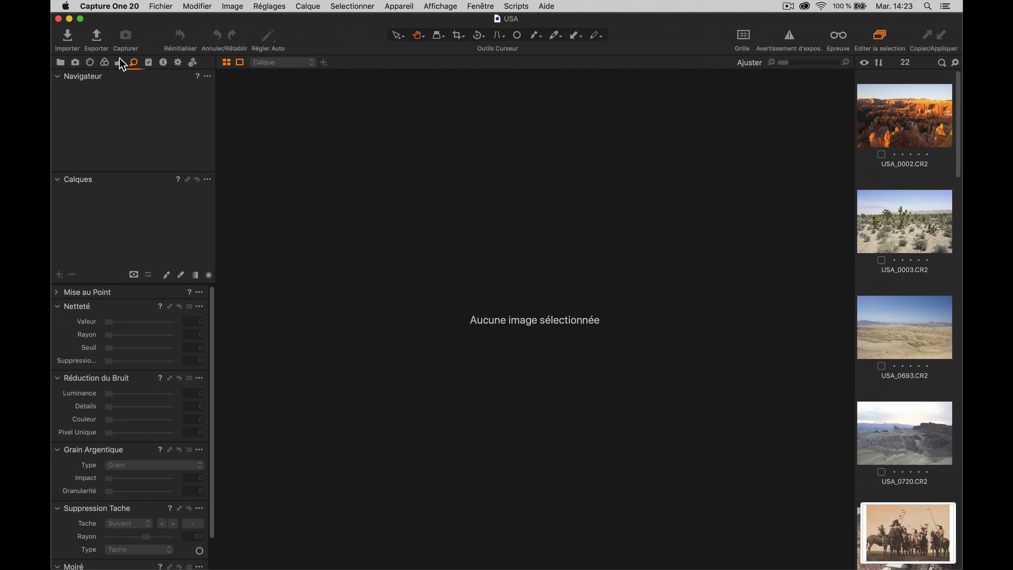
pyautogui.click(158, 6)
pyautogui.click(158, 6)
pyautogui.click(68, 38)
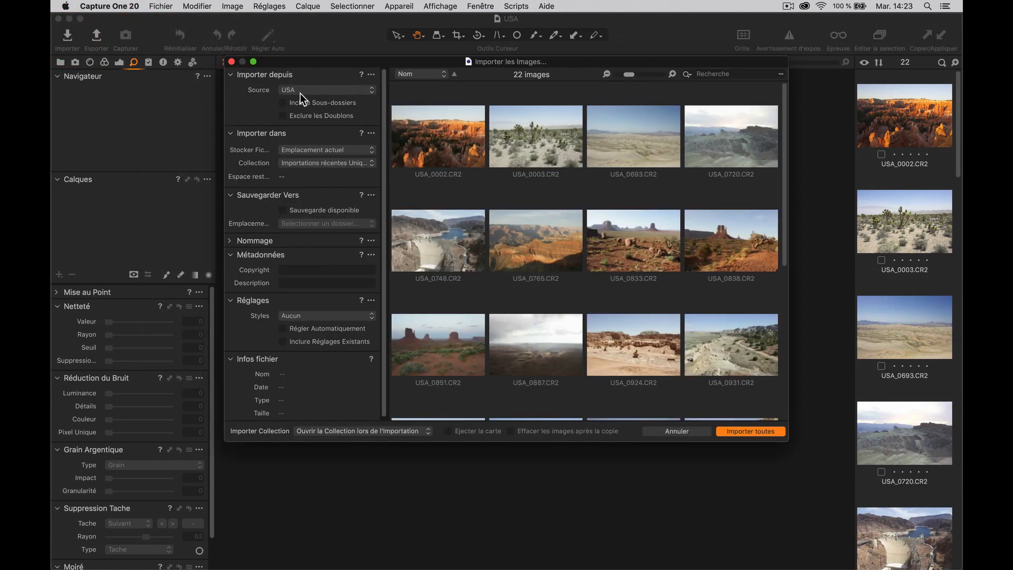
pyautogui.click(300, 91)
pyautogui.click(295, 78)
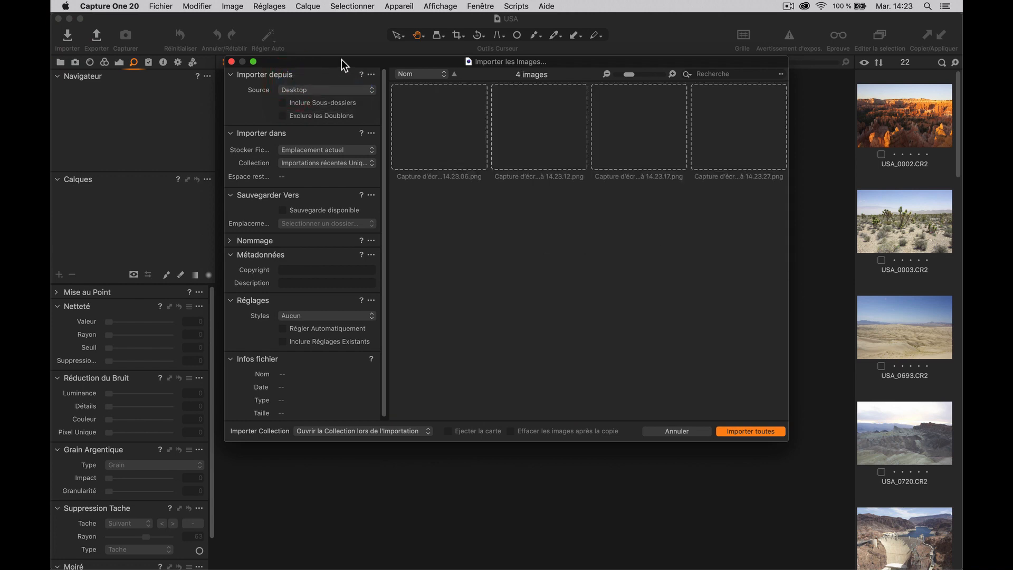
pyautogui.click(736, 170)
pyautogui.click(753, 432)
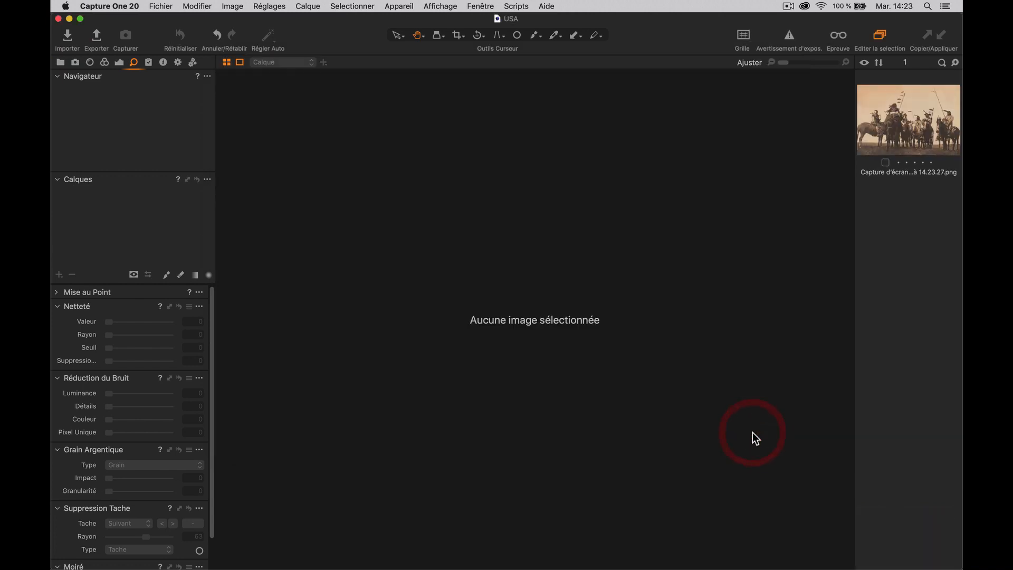
# Step: Show all images of the catalogue and browse from the sepia screenshot through the first landscapes and back
pyautogui.click(60, 63)
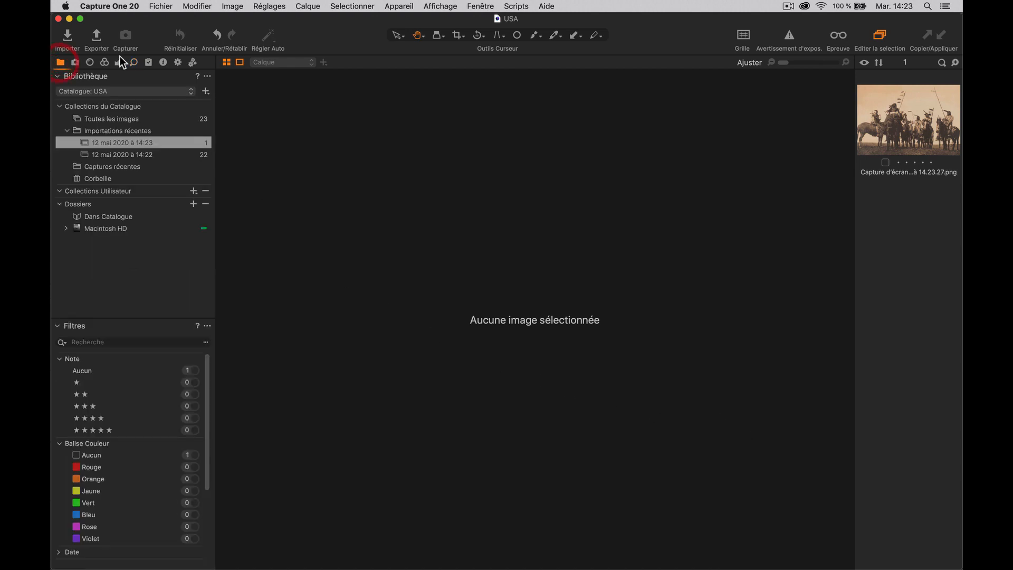
pyautogui.click(126, 119)
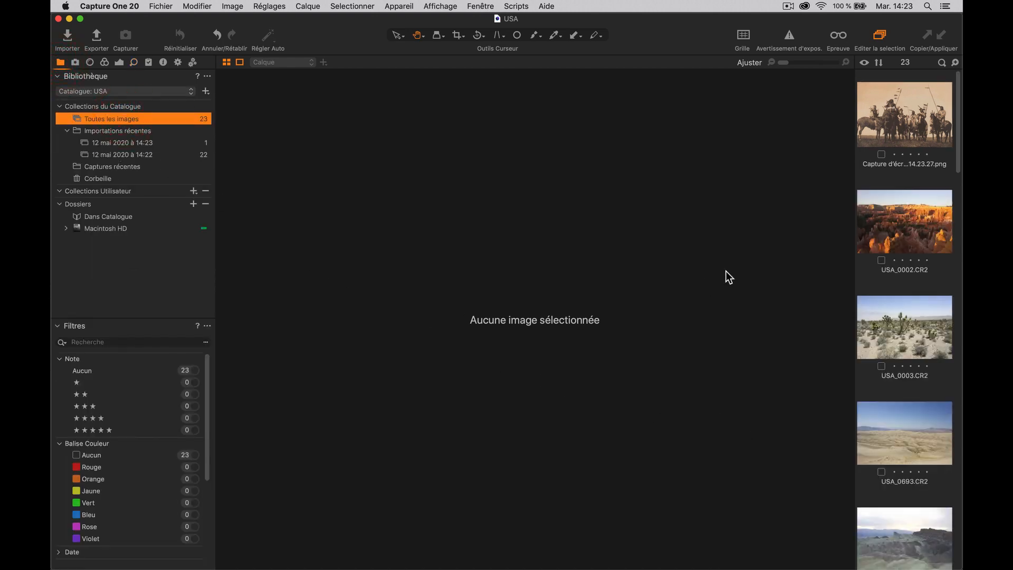
pyautogui.click(880, 133)
pyautogui.press('Down')
pyautogui.press('Down')
pyautogui.press('Down')
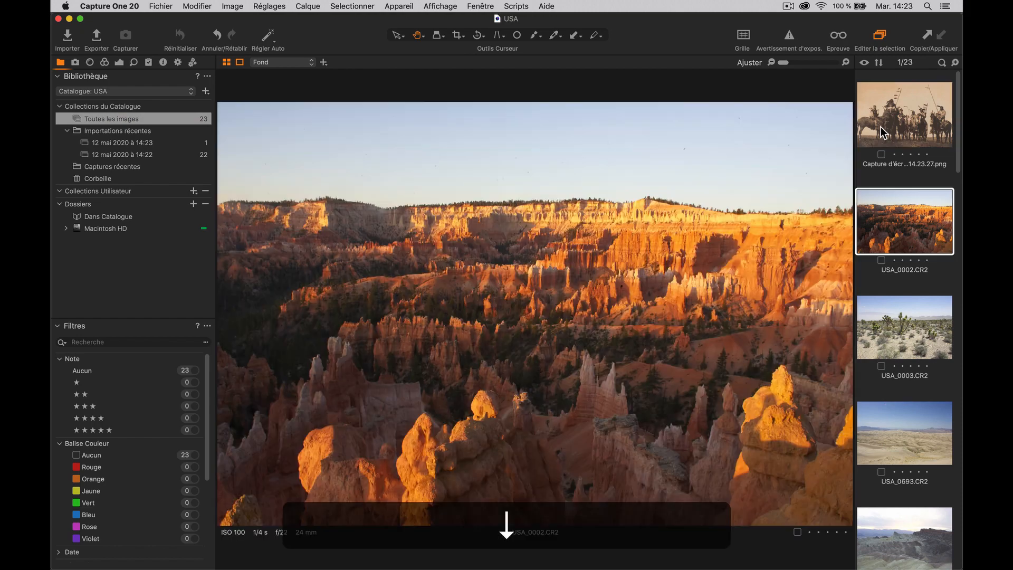
pyautogui.press('Down')
pyautogui.press('Up')
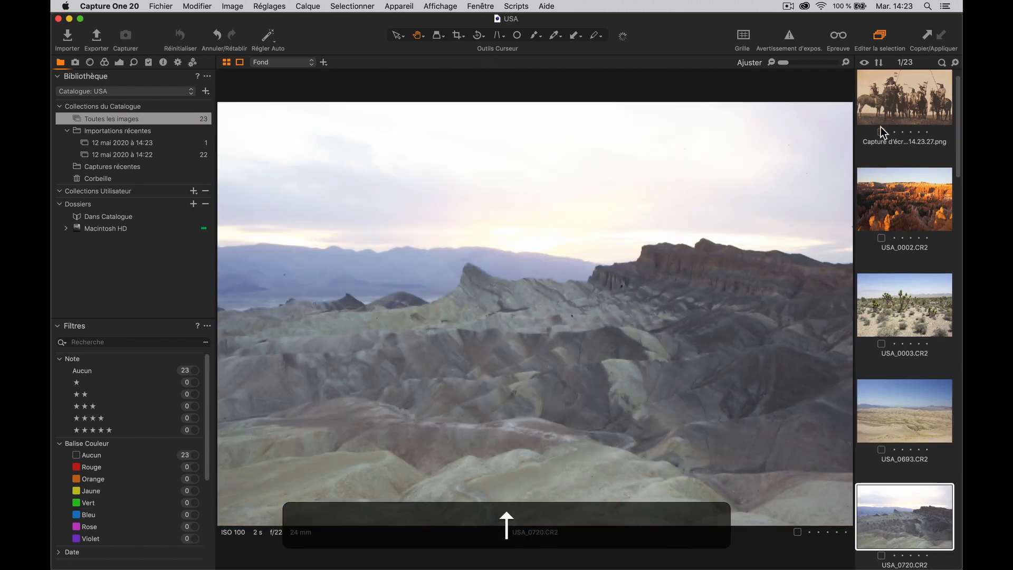
pyautogui.press('Up')
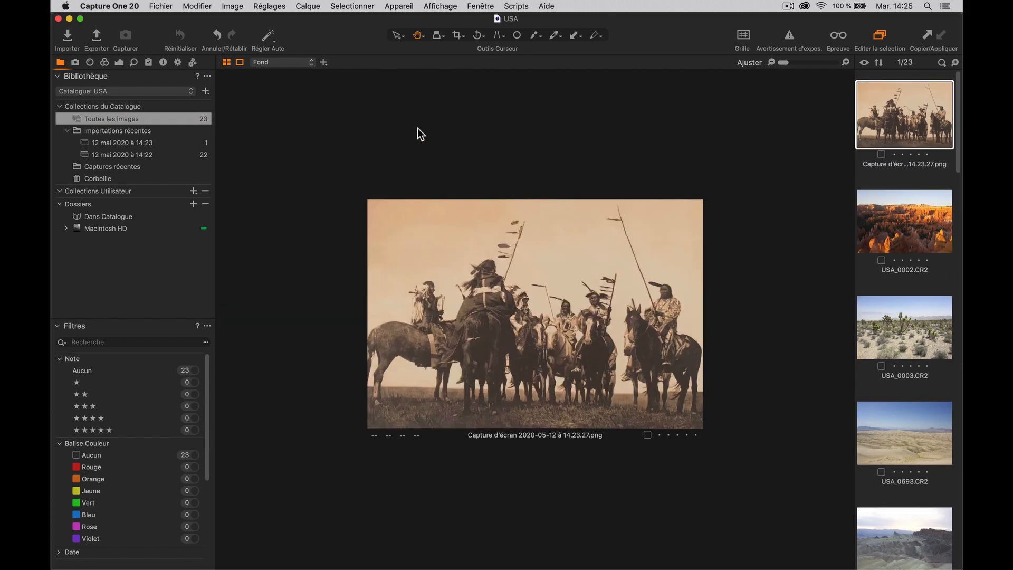
# Step: Select USA_0002.CR2 together with the sepia riders screenshot and define the screenshot as the comparison image
pyautogui.click(901, 233)
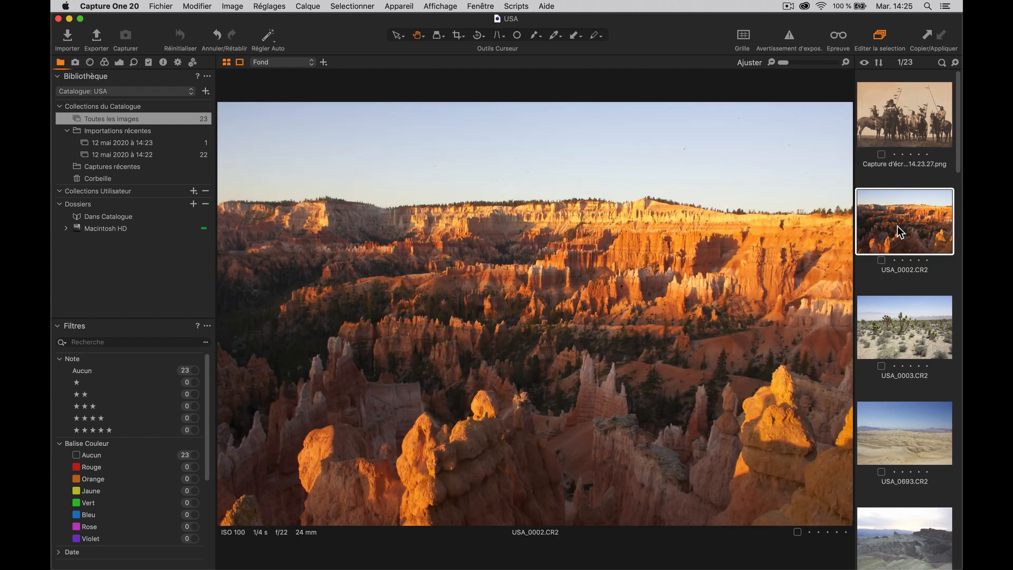
pyautogui.keyDown('super'); pyautogui.click(895, 129); pyautogui.keyUp('super')
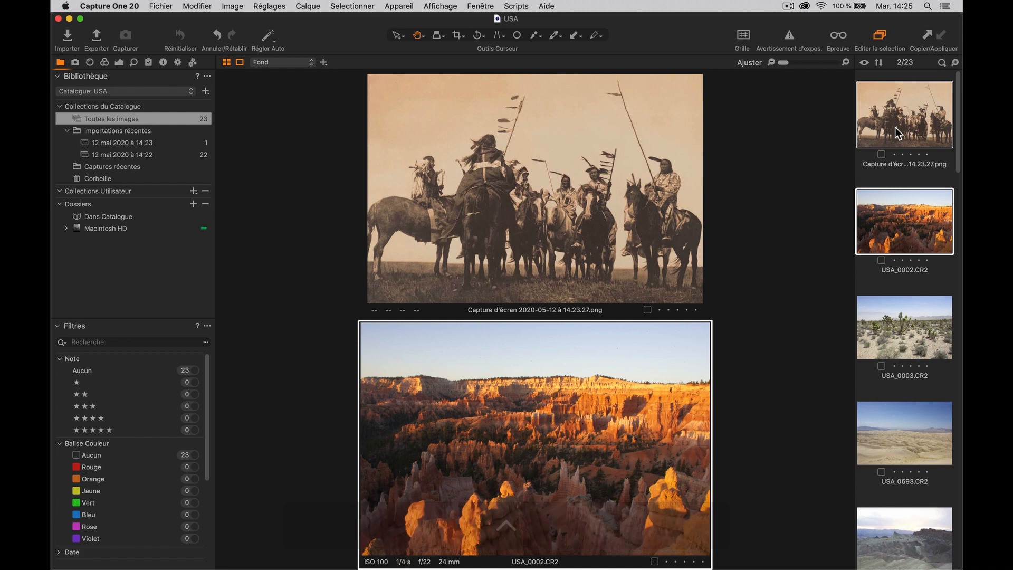
pyautogui.keyDown('ctrl'); pyautogui.click(895, 127); pyautogui.keyUp('ctrl')
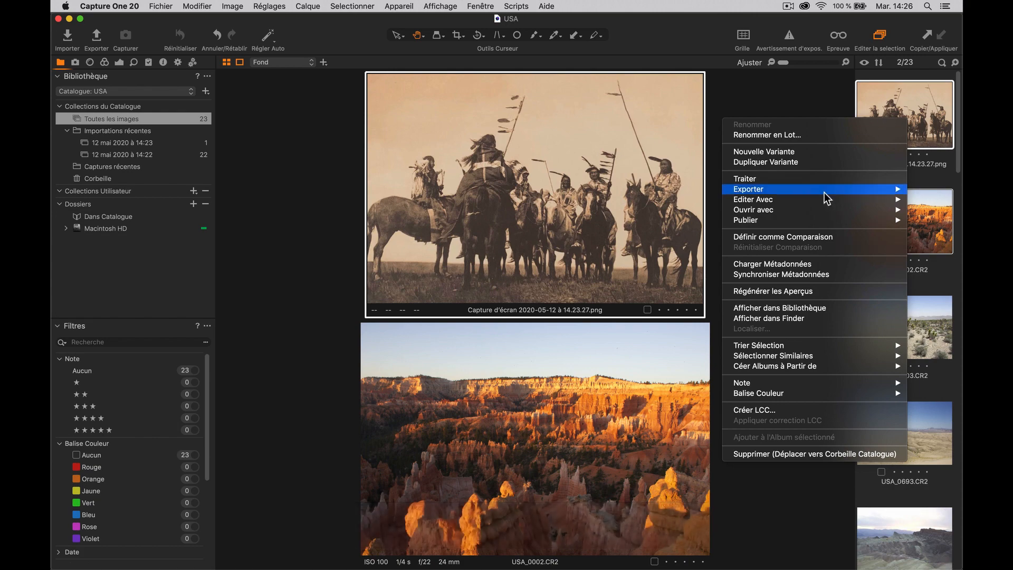
pyautogui.click(809, 237)
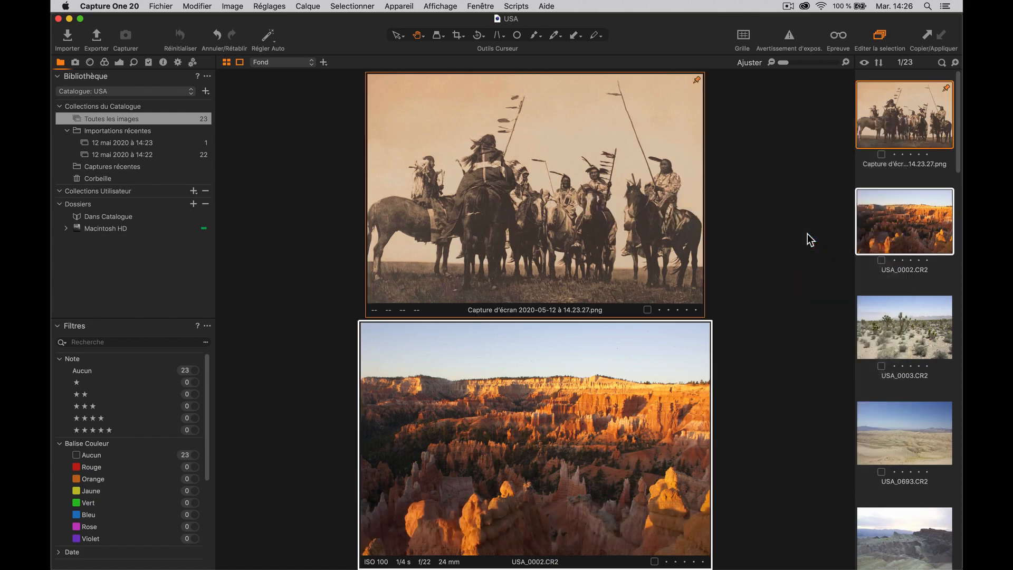
# Step: Compare USA_0003, USA_0693 and USA_0002 with the pinned sepia image, toggling the multiple-image view off and on again
pyautogui.click(914, 315)
pyautogui.click(900, 427)
pyautogui.click(901, 327)
pyautogui.click(901, 227)
pyautogui.click(228, 62)
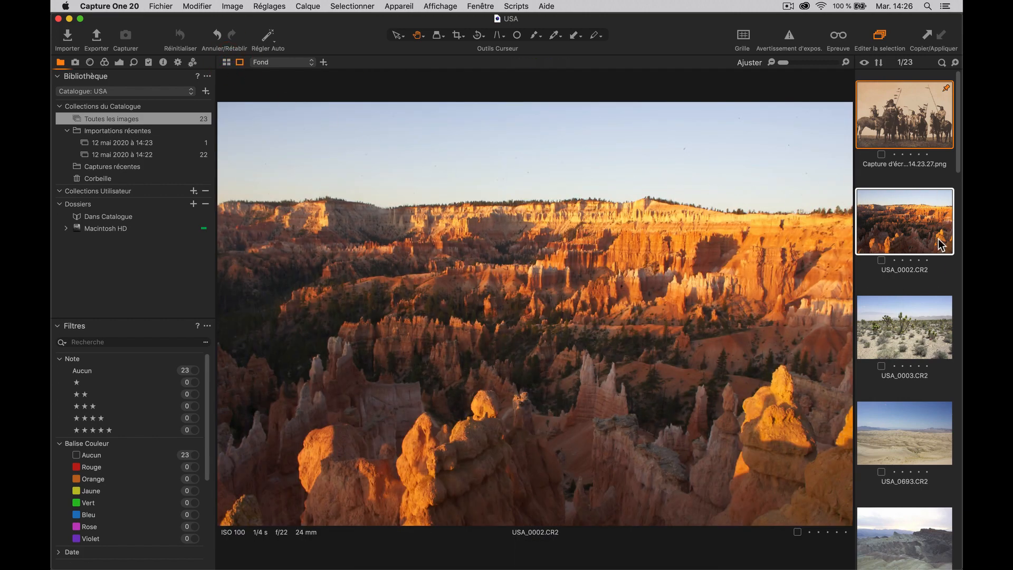
pyautogui.click(227, 62)
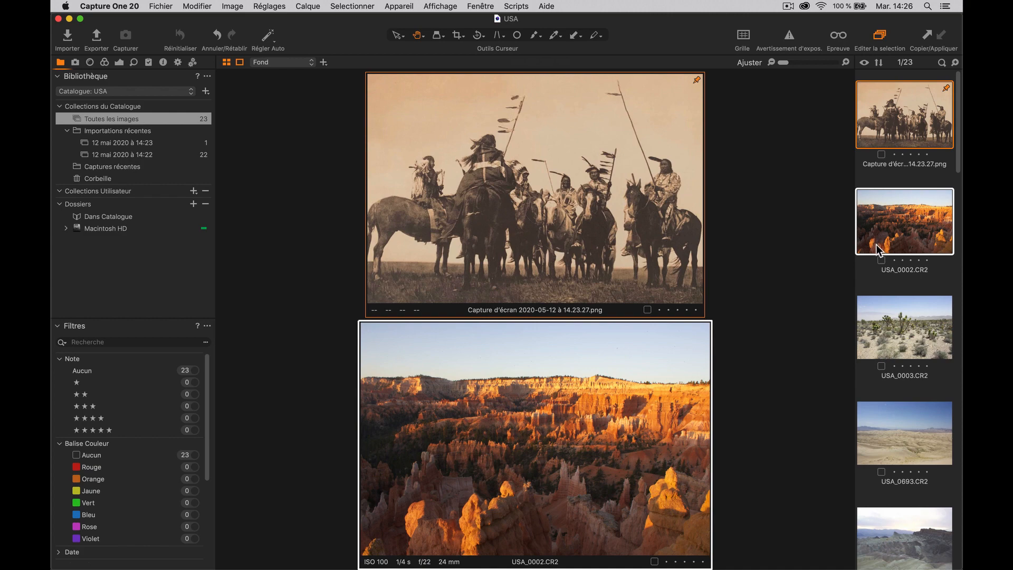
# Step: Tag USA_0002.CR2, USA_0003.CR2 and USA_0887.CR2 red and filter the catalogue to the red-tagged images
pyautogui.press('-')
pyautogui.click(894, 324)
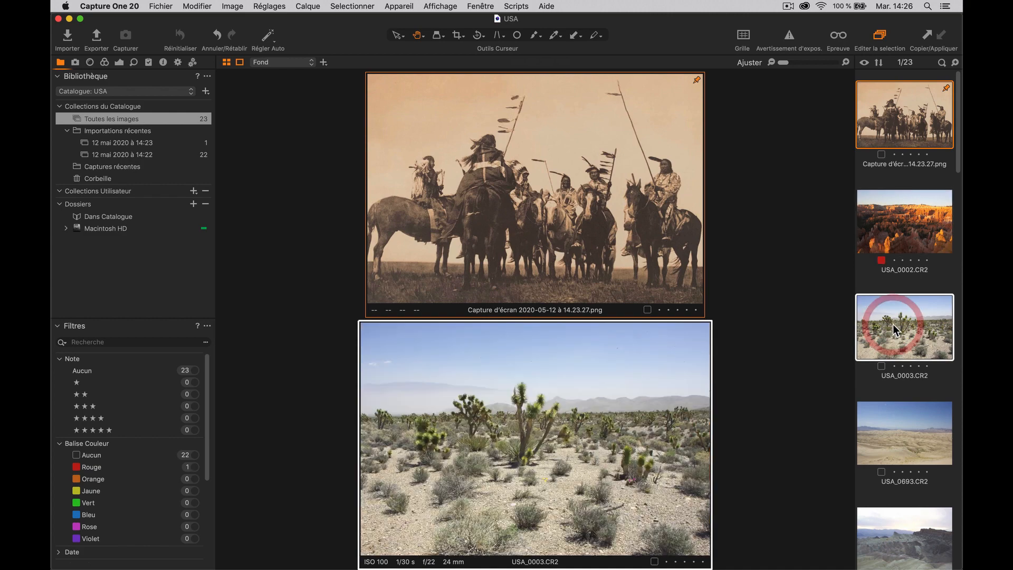
pyautogui.moveTo(958, 164); pyautogui.dragTo(898, 346)
pyautogui.click(895, 361)
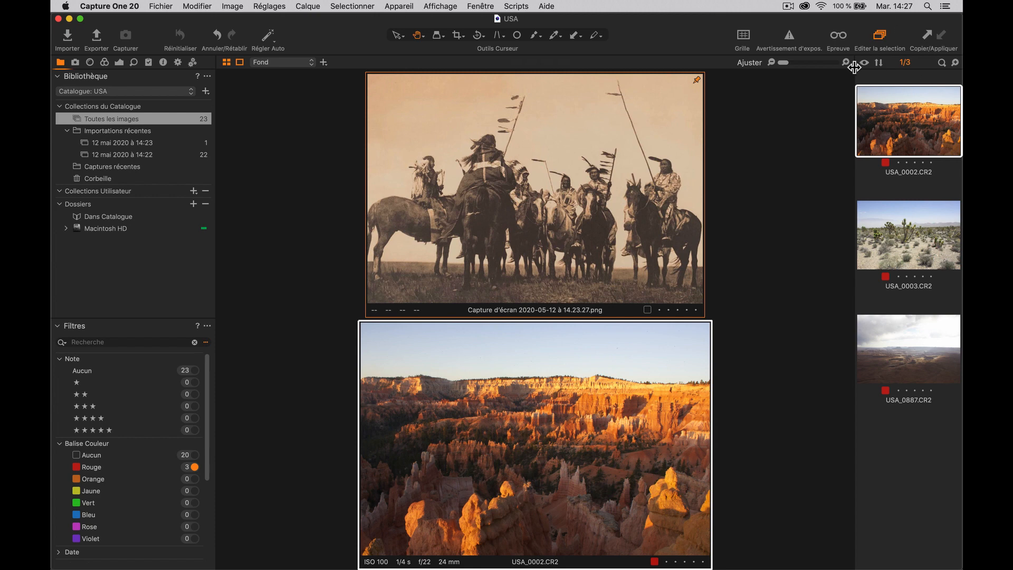
# Step: Show all lens profiles and assign Canon EF 24-70mm f/2.8L USM to USA_0002.CR2
pyautogui.click(90, 62)
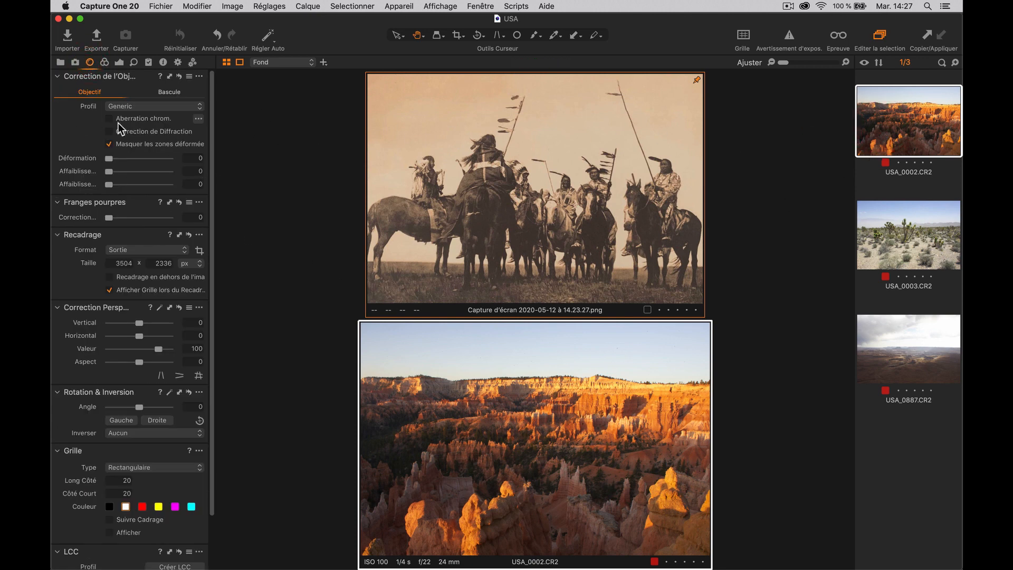
pyautogui.click(128, 106)
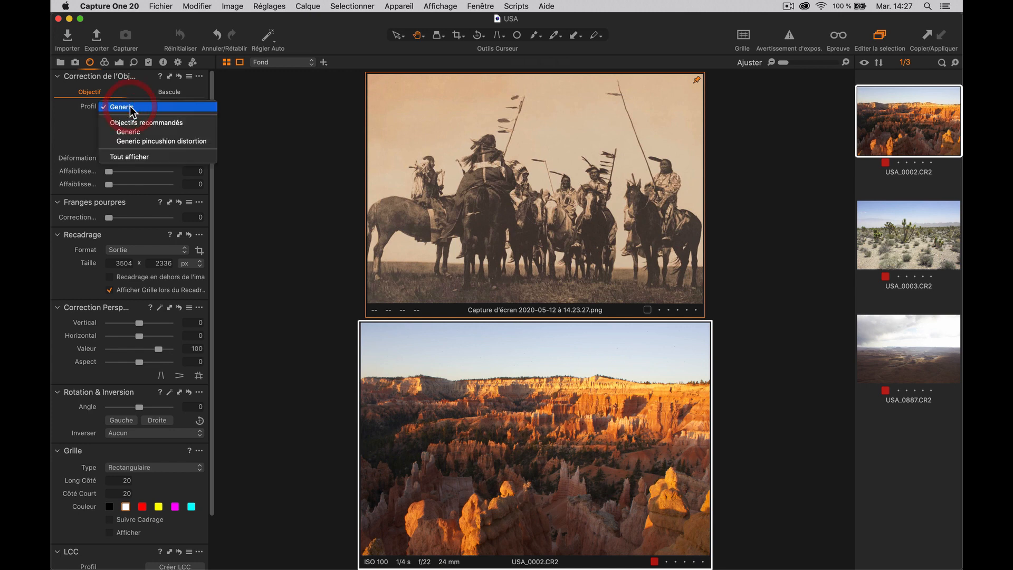
pyautogui.click(122, 157)
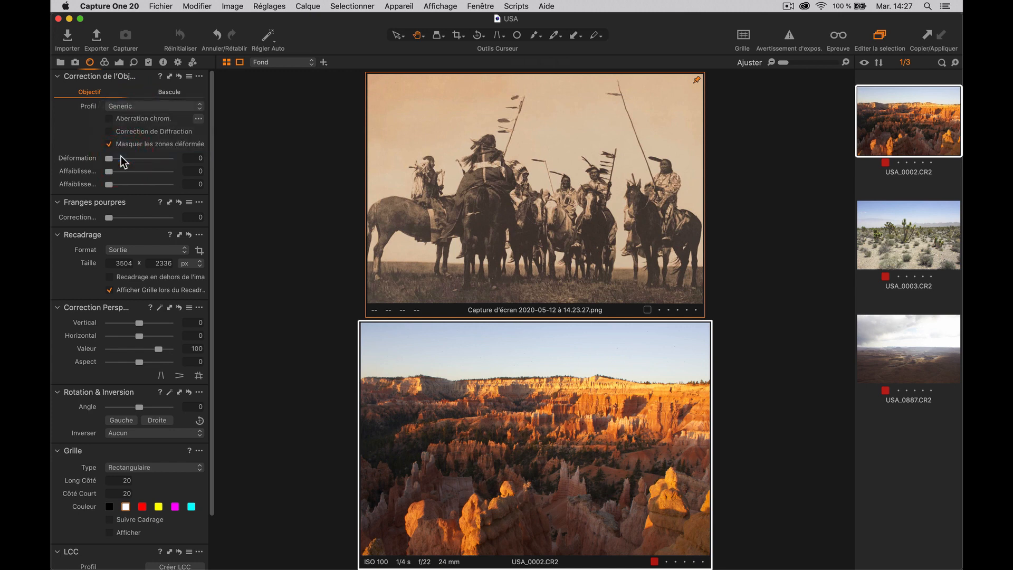
pyautogui.click(138, 106)
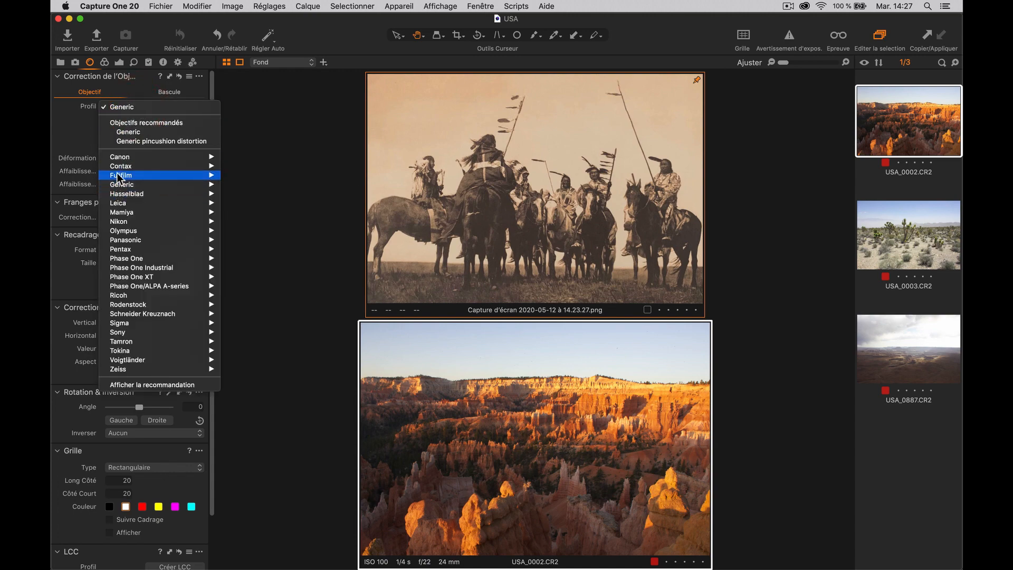
pyautogui.moveTo(122, 157)
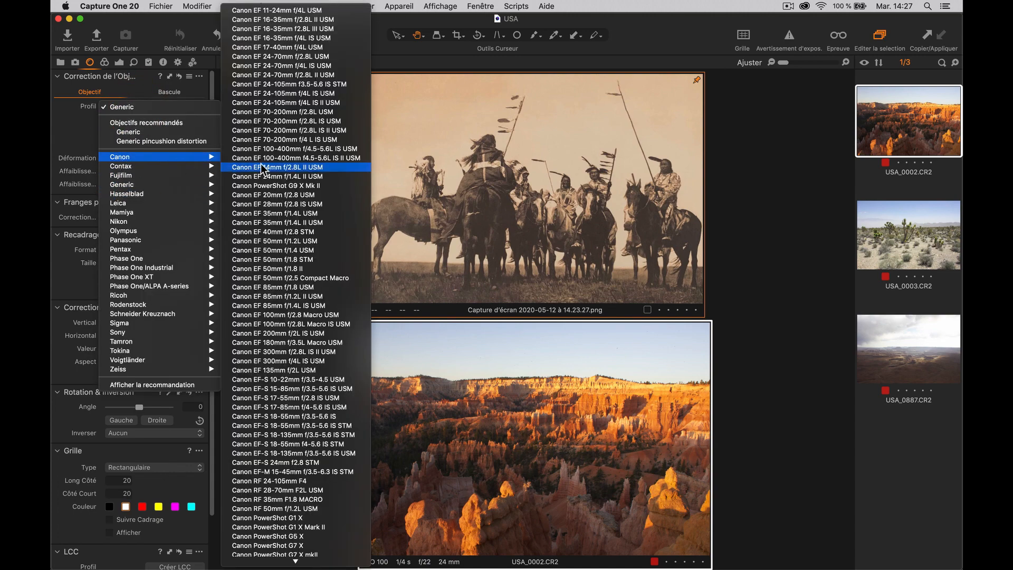
pyautogui.click(275, 56)
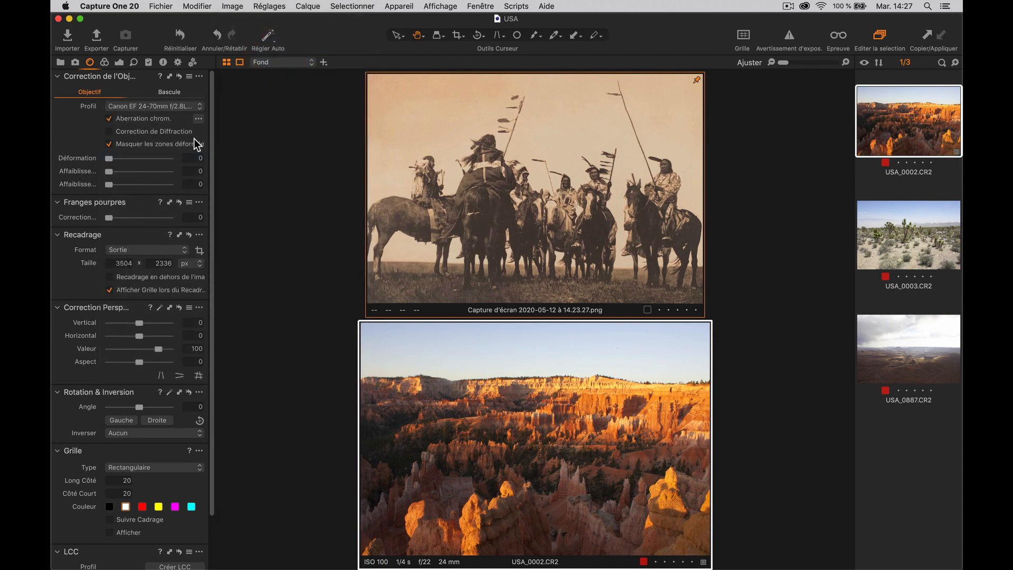
pyautogui.click(198, 119)
pyautogui.click(217, 123)
pyautogui.moveTo(212, 134); pyautogui.dragTo(214, 199)
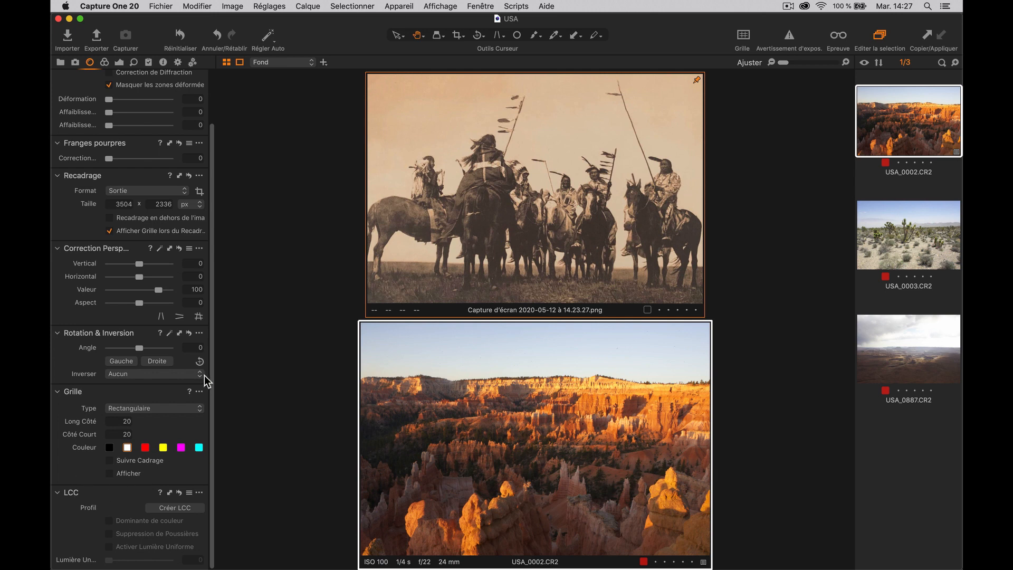
pyautogui.moveTo(211, 372); pyautogui.dragTo(215, 301)
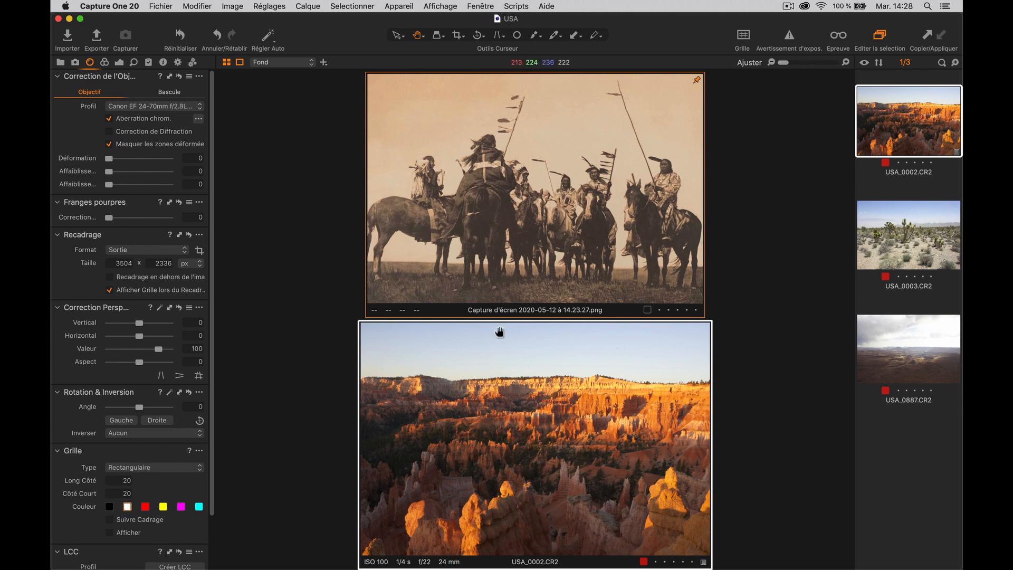
# Step: Save the lens correction settings of USA_0002.CR2 as a user preset named USA
pyautogui.click(189, 76)
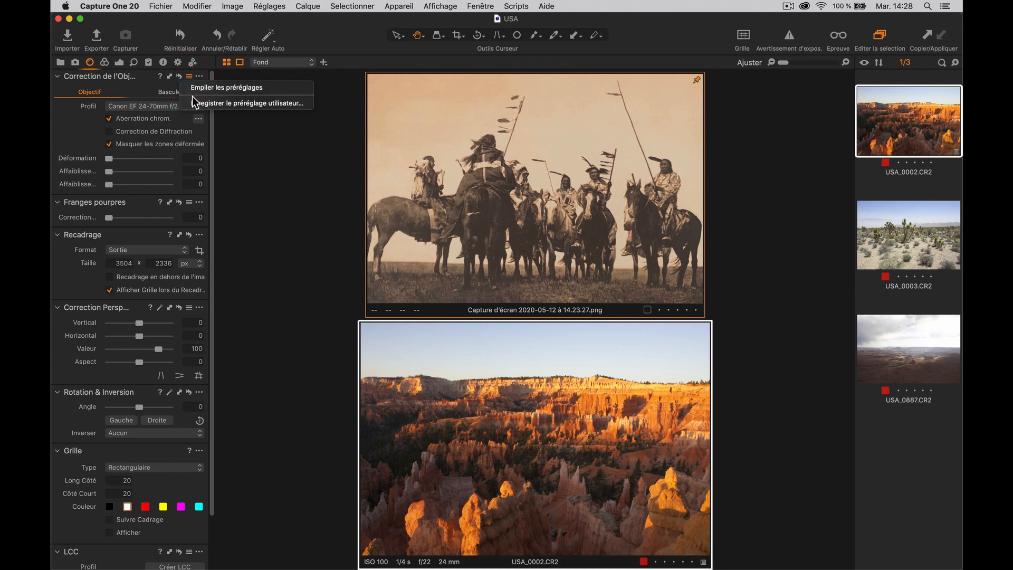
pyautogui.click(221, 103)
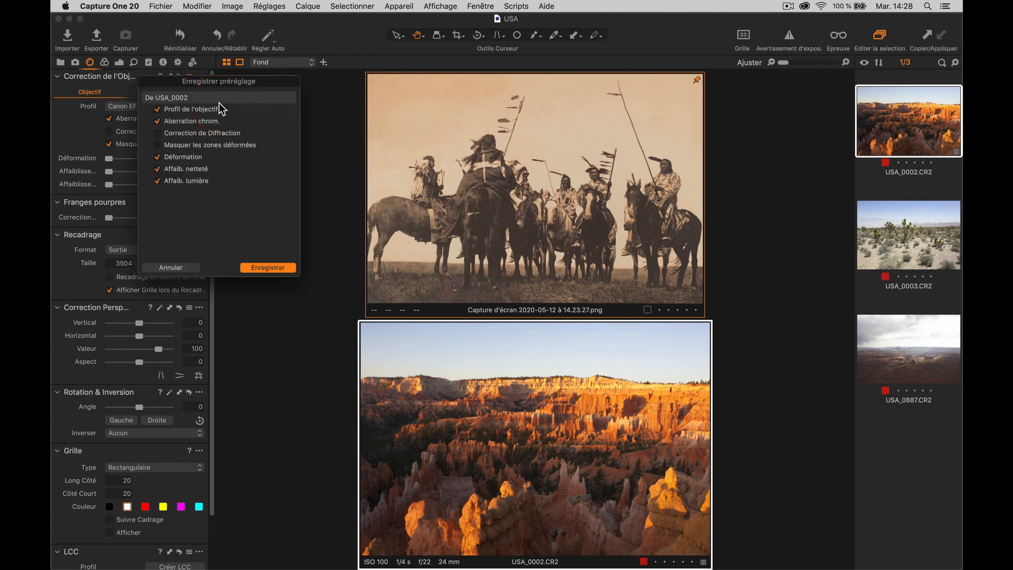
pyautogui.moveTo(207, 84); pyautogui.dragTo(304, 93)
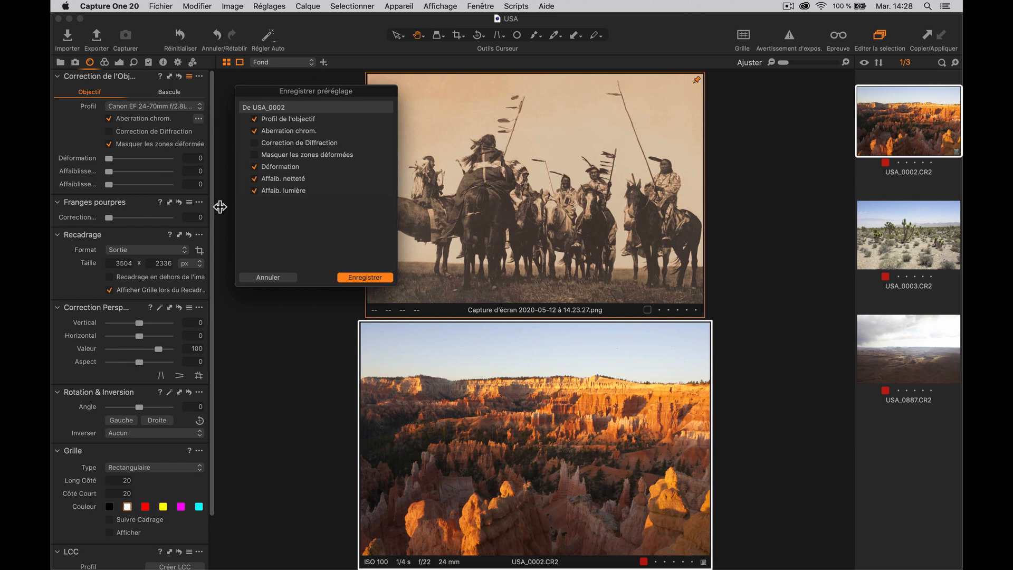
pyautogui.click(360, 279)
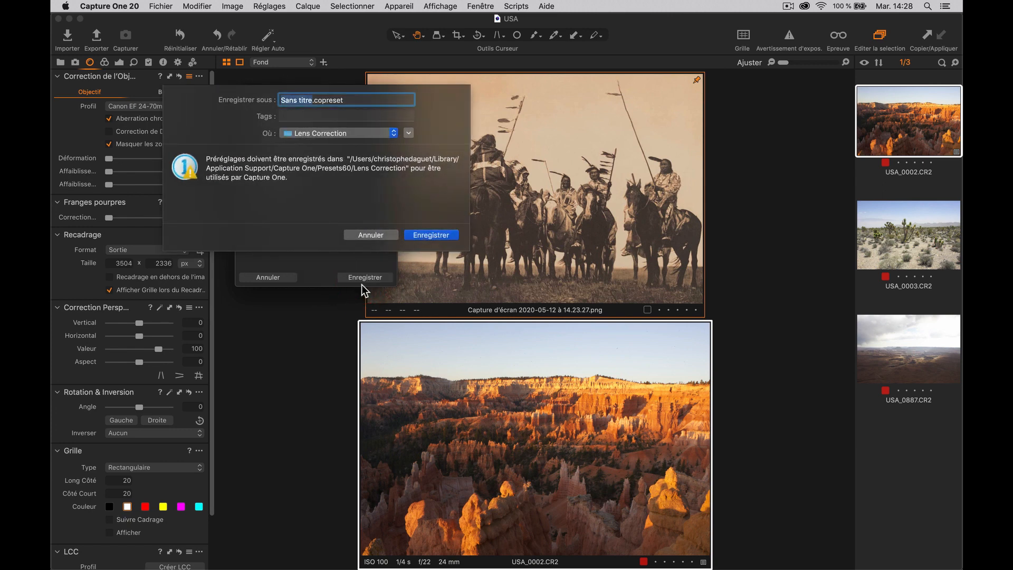
pyautogui.press('shift')
pyautogui.write('USA')
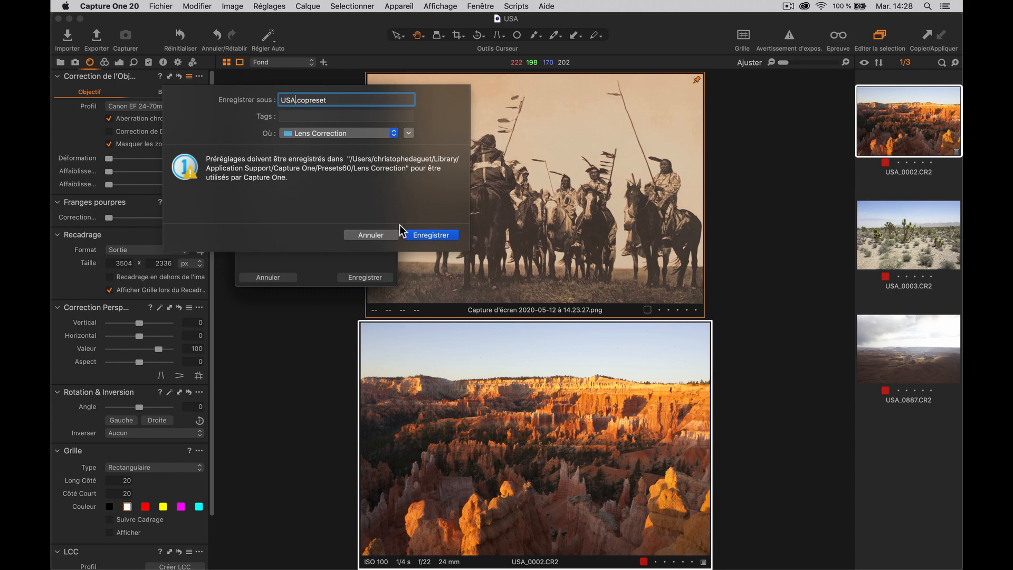
pyautogui.click(429, 235)
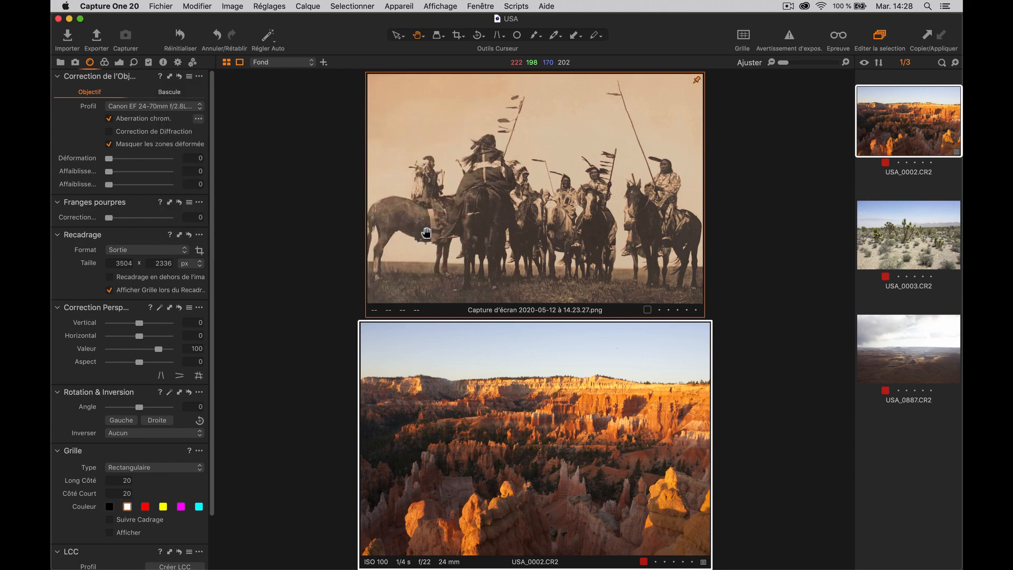
# Step: Apply the lens correction of USA_0002.CR2 to all three red-tagged images and check the profile on USA_0003 and USA_0887
pyautogui.press('super+a')
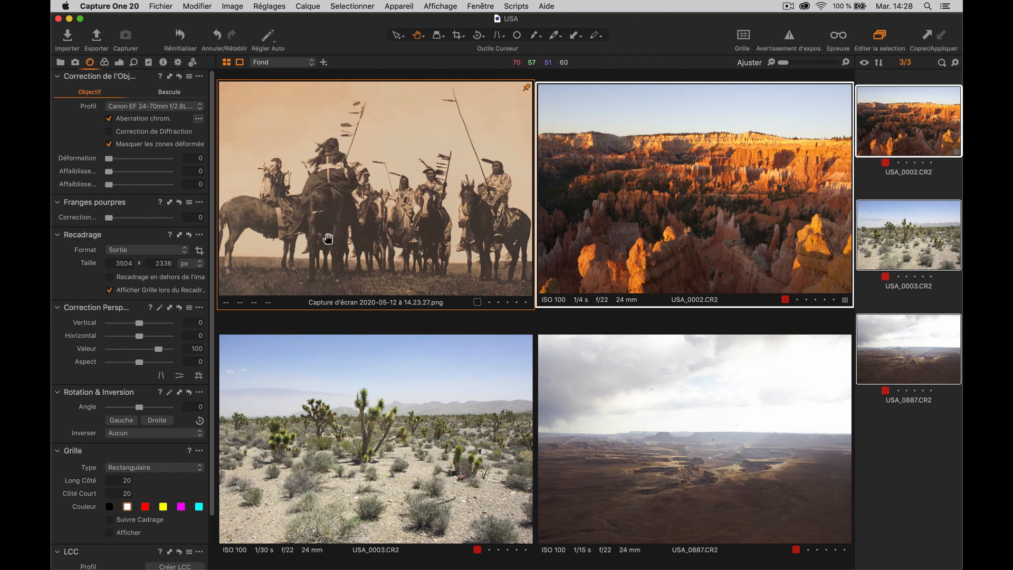
pyautogui.click(169, 76)
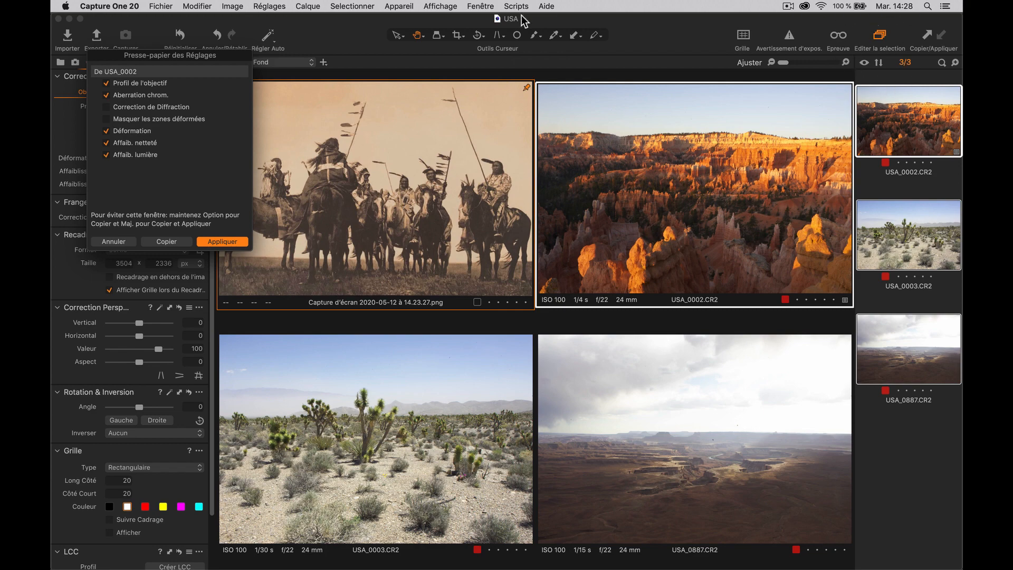
pyautogui.click(221, 241)
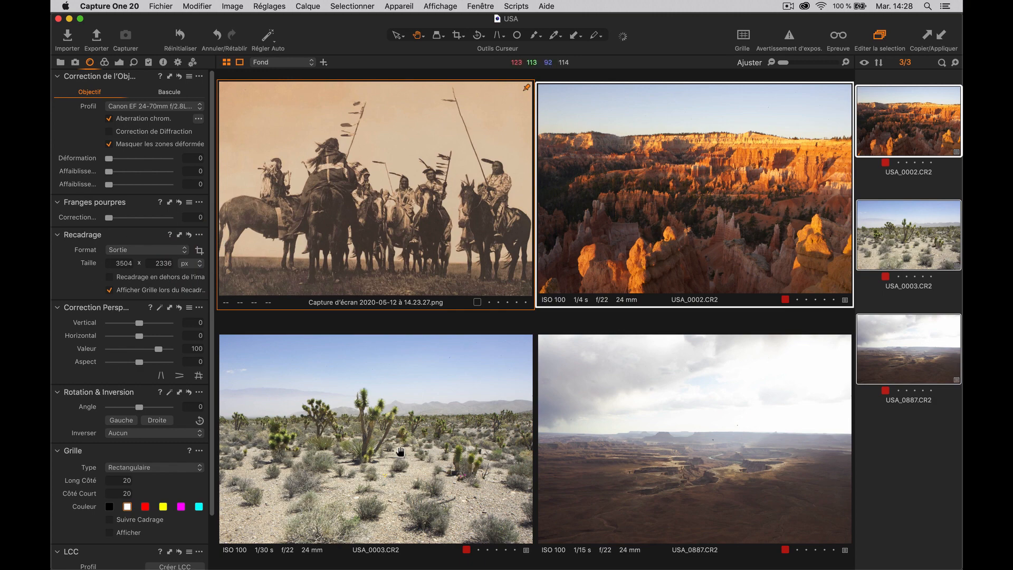
pyautogui.click(897, 253)
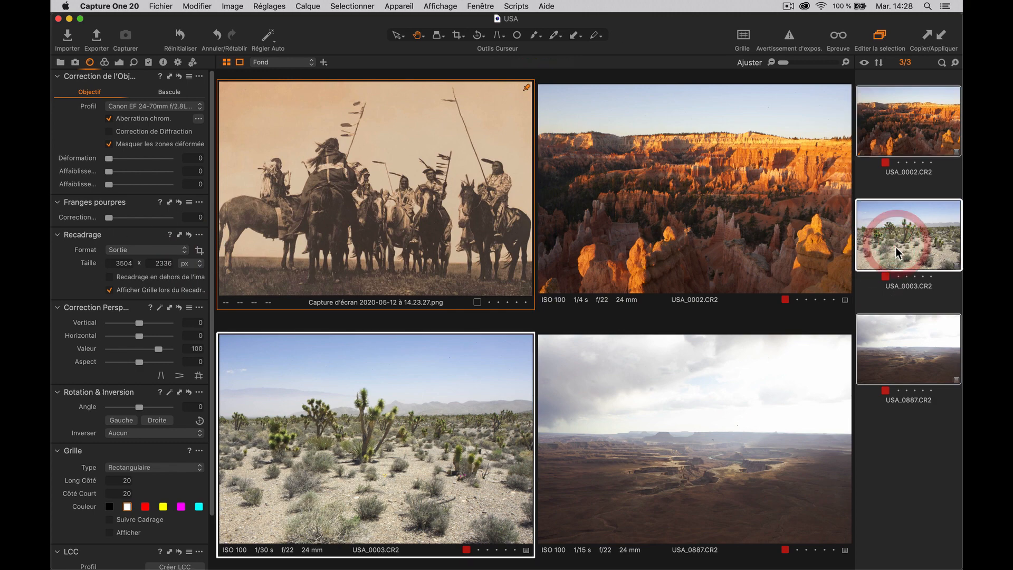
pyautogui.click(892, 351)
pyautogui.click(902, 259)
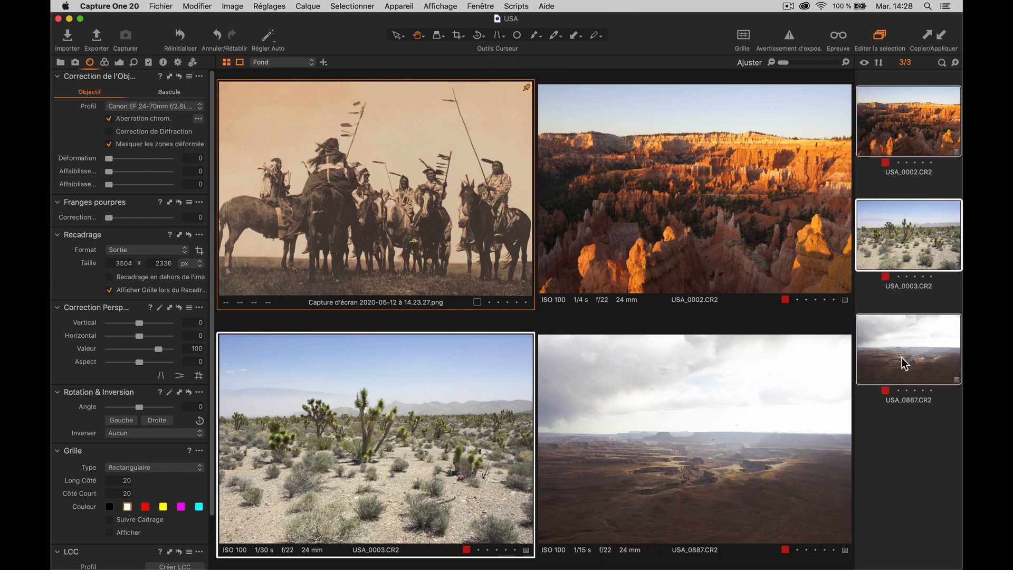
pyautogui.click(905, 347)
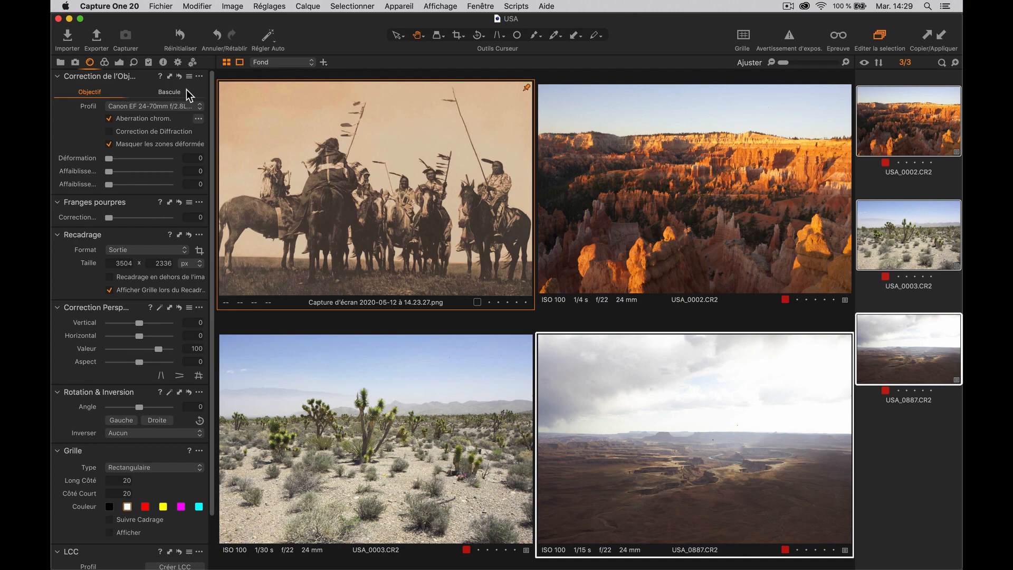
# Step: Examine which settings the USA lens correction preset contains without applying it
pyautogui.click(189, 76)
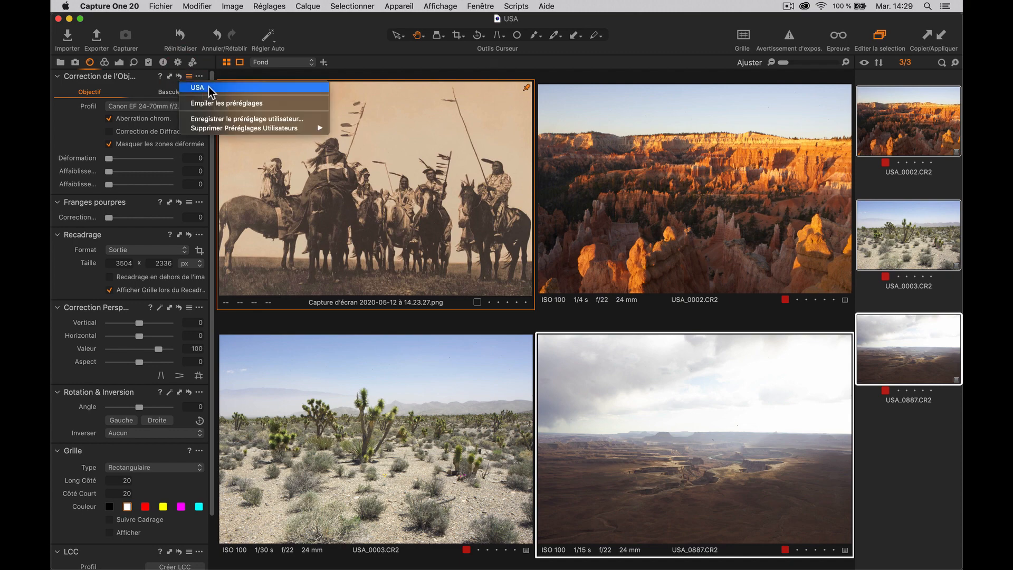
pyautogui.moveTo(217, 91)
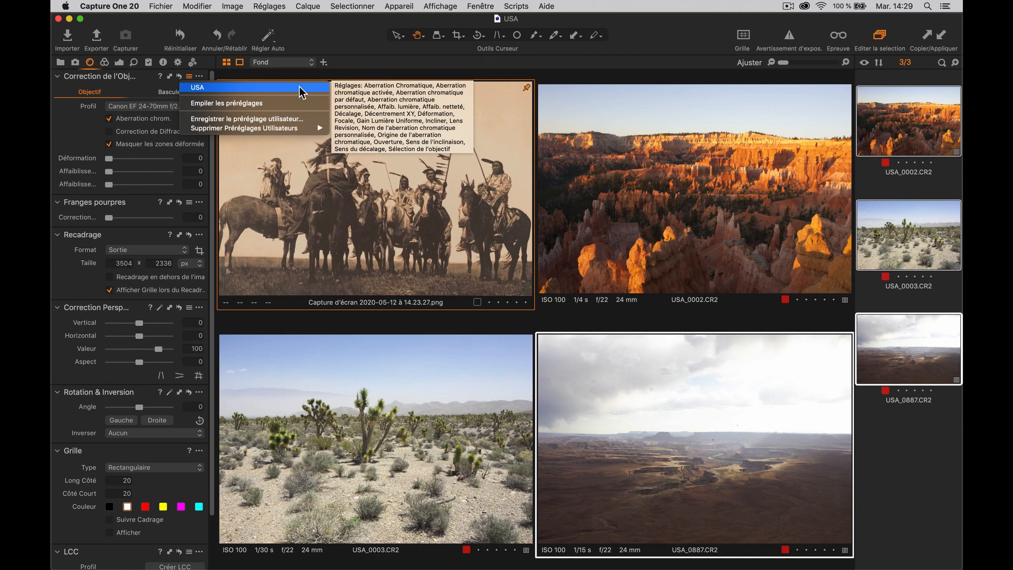
pyautogui.click(140, 94)
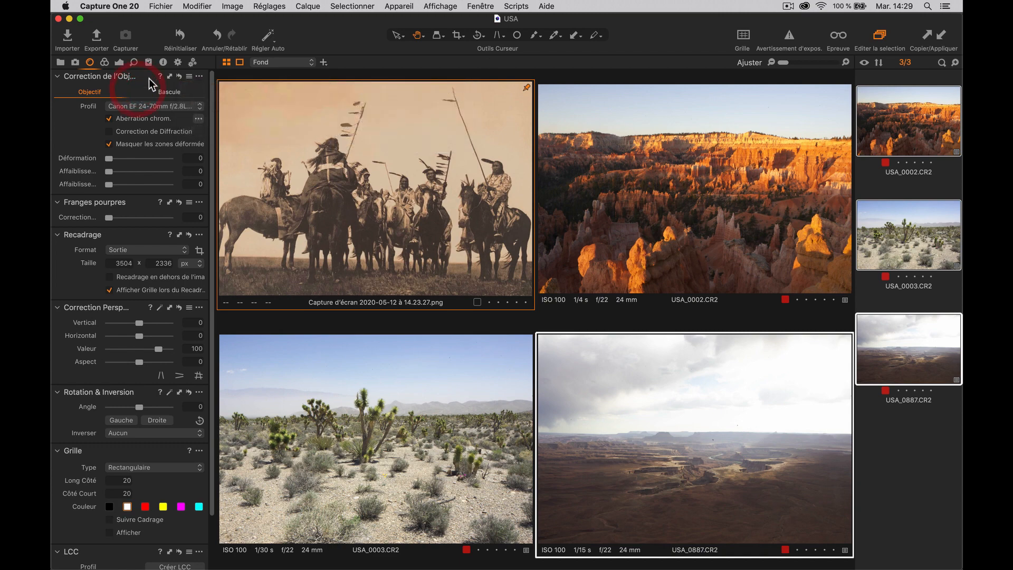
# Step: Select only USA_0002.CR2 and convert it to black and white
pyautogui.click(917, 195)
pyautogui.click(903, 136)
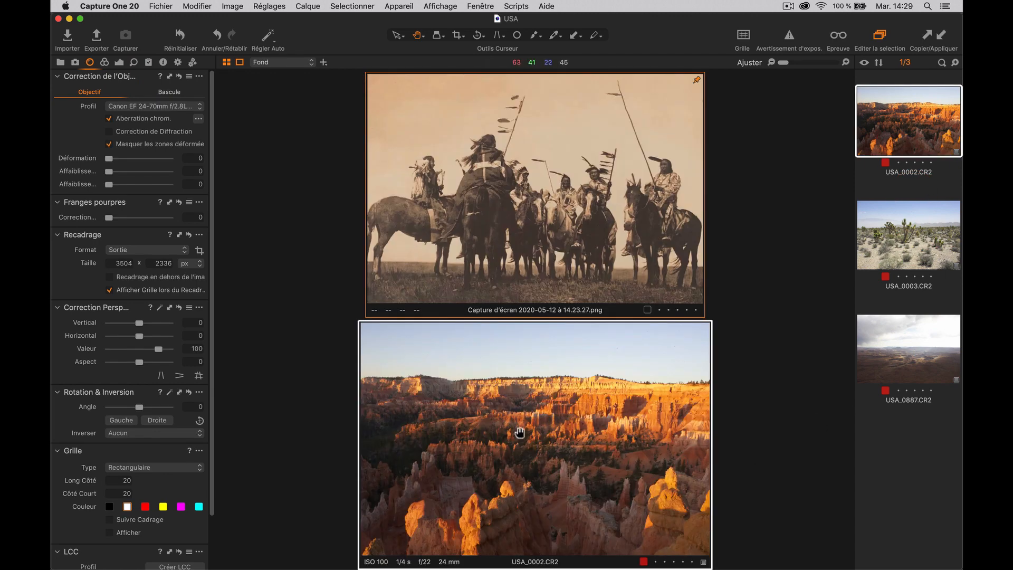
pyautogui.click(105, 63)
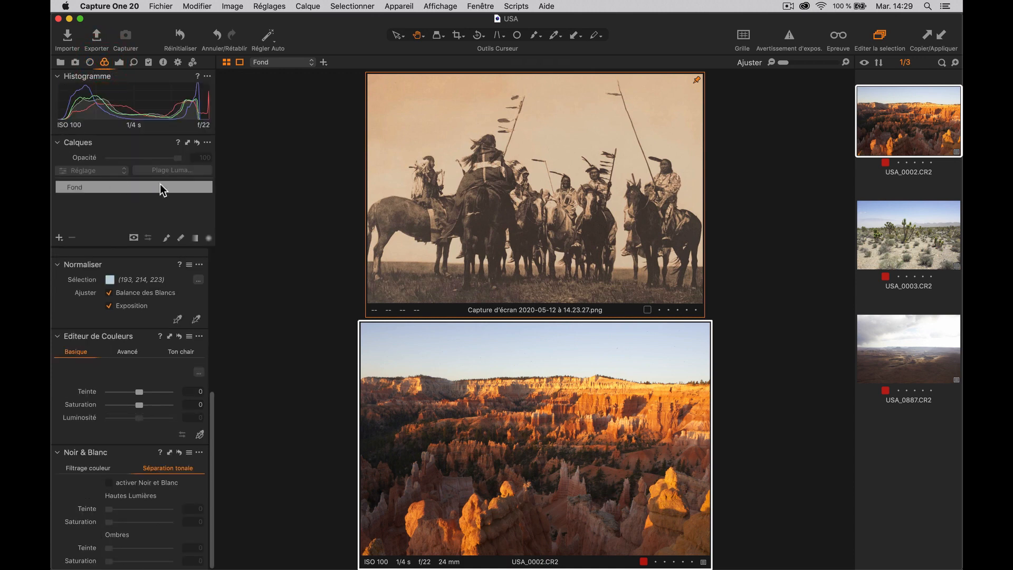
pyautogui.moveTo(211, 397); pyautogui.dragTo(213, 236)
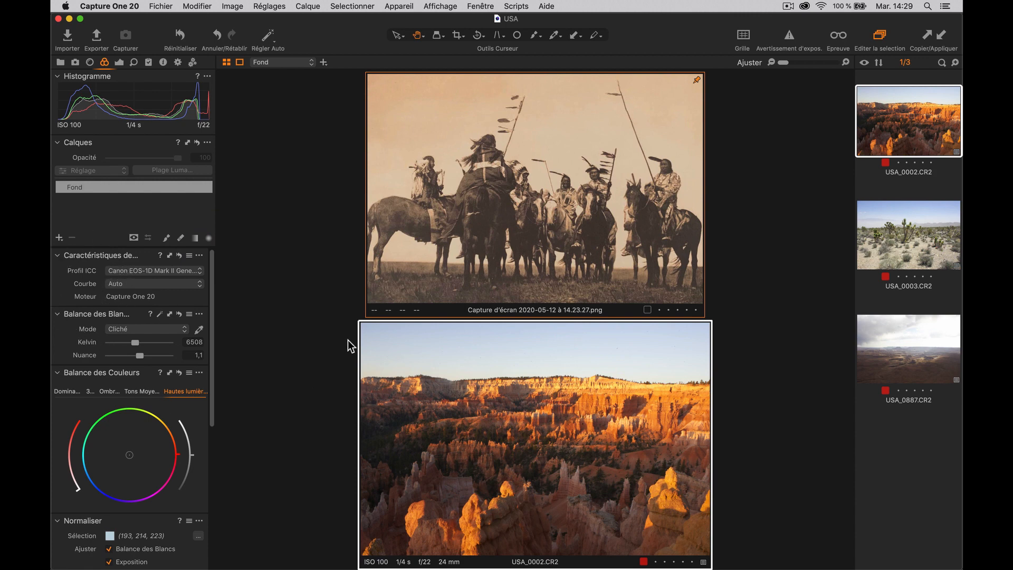
pyautogui.moveTo(213, 358); pyautogui.dragTo(208, 513)
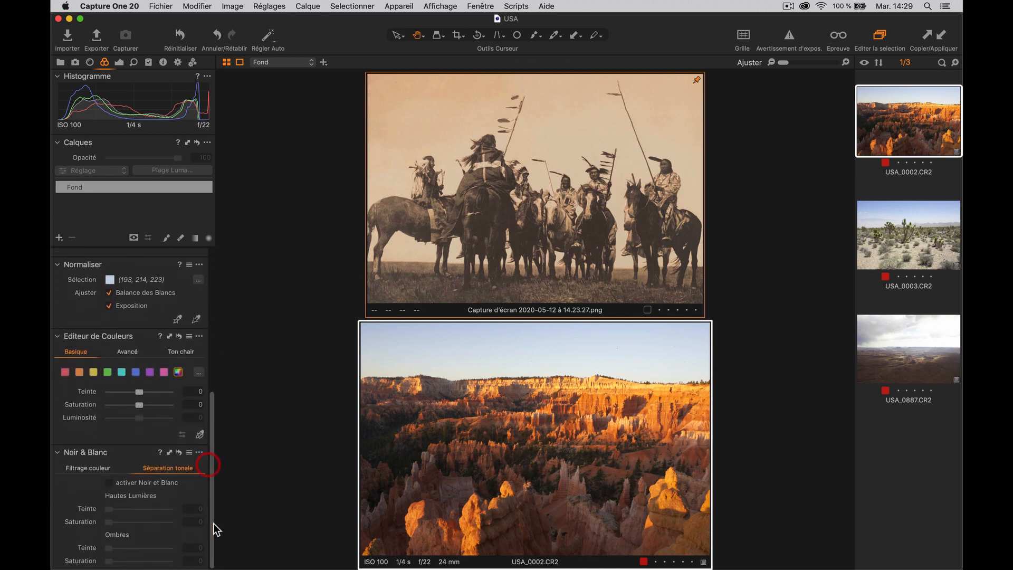
pyautogui.click(108, 484)
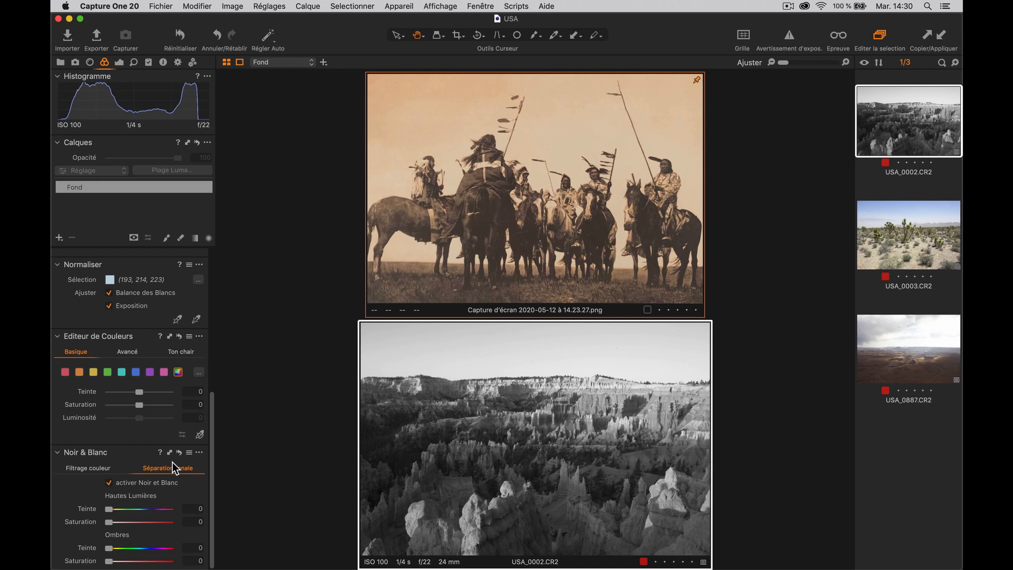
# Step: Set the black-and-white colour filtering to red 31, yellow 0, green 22, cyan -25, blue 41 and magenta 50, comparing before and after
pyautogui.click(90, 468)
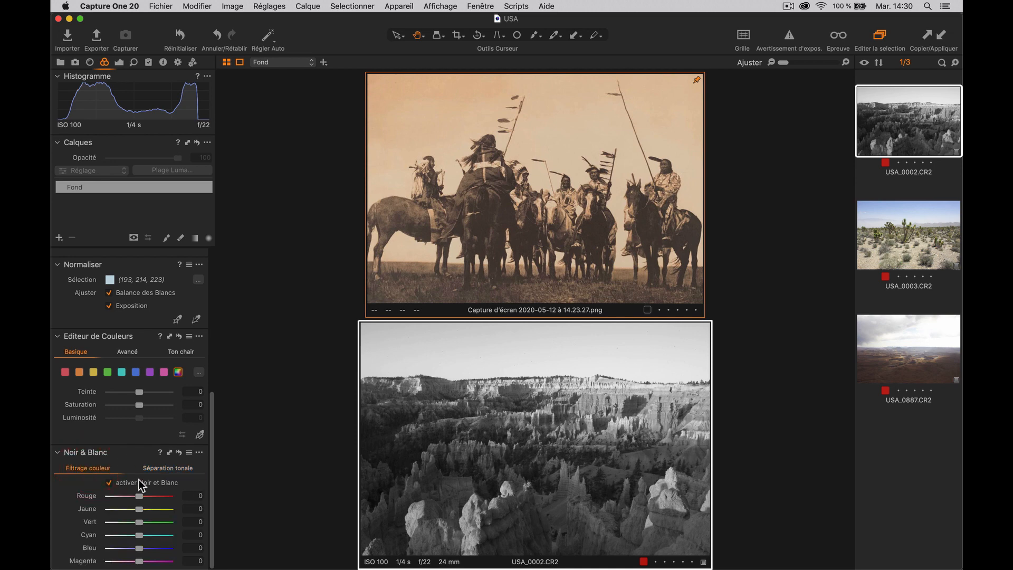
pyautogui.moveTo(137, 493); pyautogui.dragTo(161, 563)
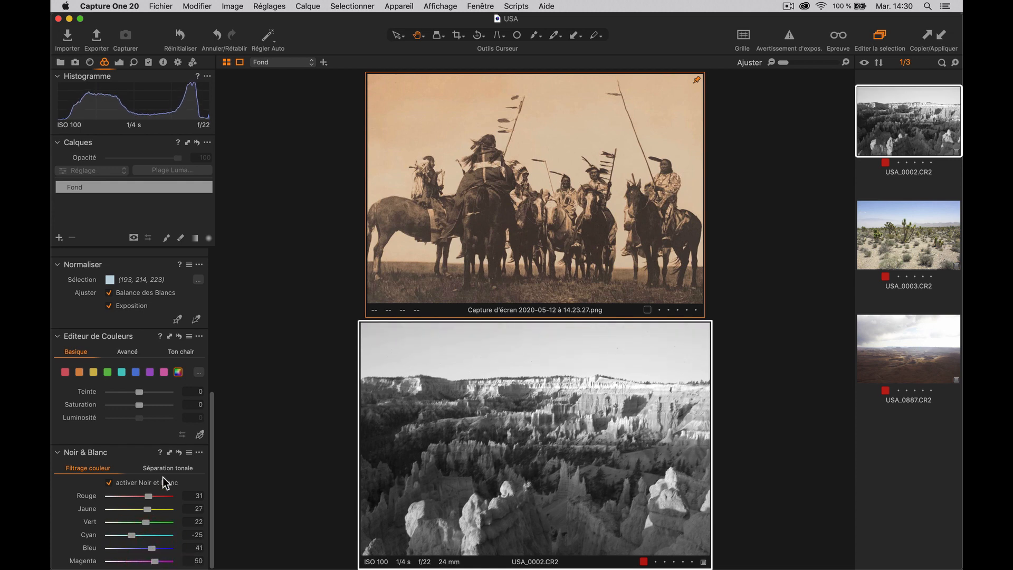
pyautogui.keyDown('alt'); pyautogui.click(179, 452); pyautogui.keyUp('alt')
pyautogui.keyDown('alt'); pyautogui.click(179, 452); pyautogui.keyUp('alt')
pyautogui.keyDown('alt'); pyautogui.click(179, 451); pyautogui.keyUp('alt')
pyautogui.moveTo(143, 508); pyautogui.dragTo(133, 509)
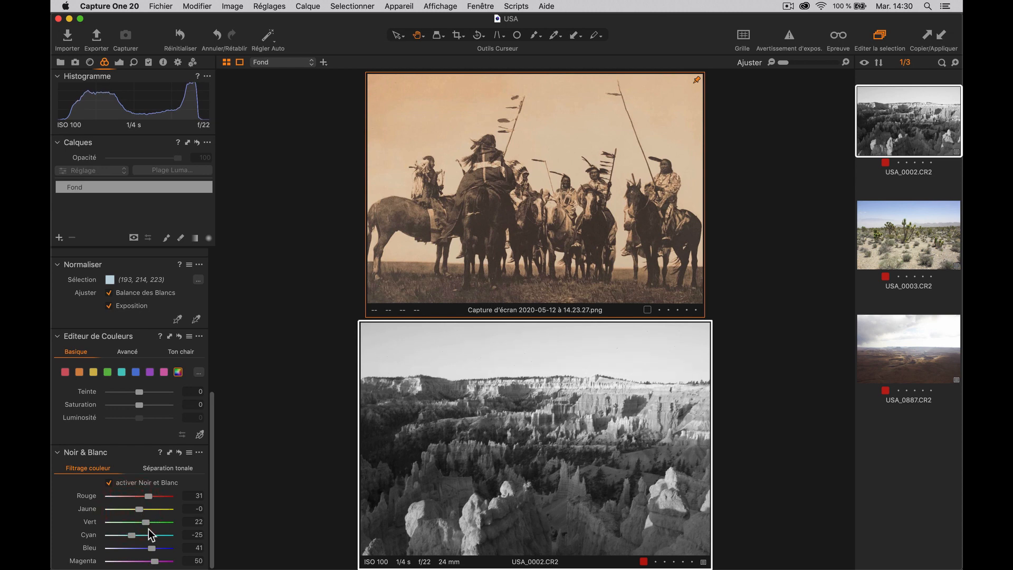
# Step: Split-tone the highlights of USA_0002.CR2 with hue 36 and saturation 41
pyautogui.click(159, 468)
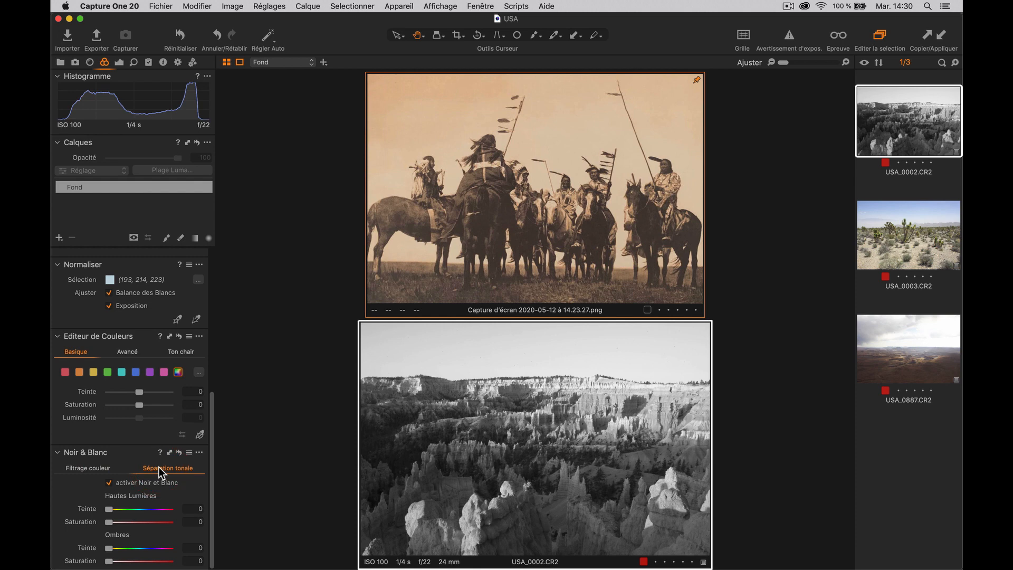
pyautogui.moveTo(109, 508); pyautogui.dragTo(143, 528)
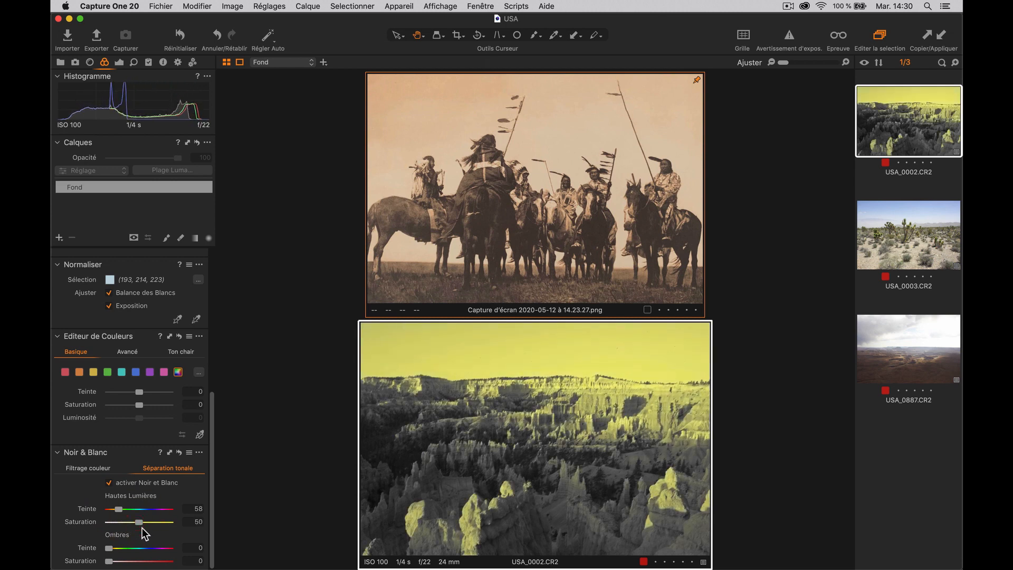
pyautogui.moveTo(139, 522)
pyautogui.mouseDown()
pyautogui.moveTo(152, 522)
pyautogui.moveTo(134, 524)
pyautogui.mouseUp()
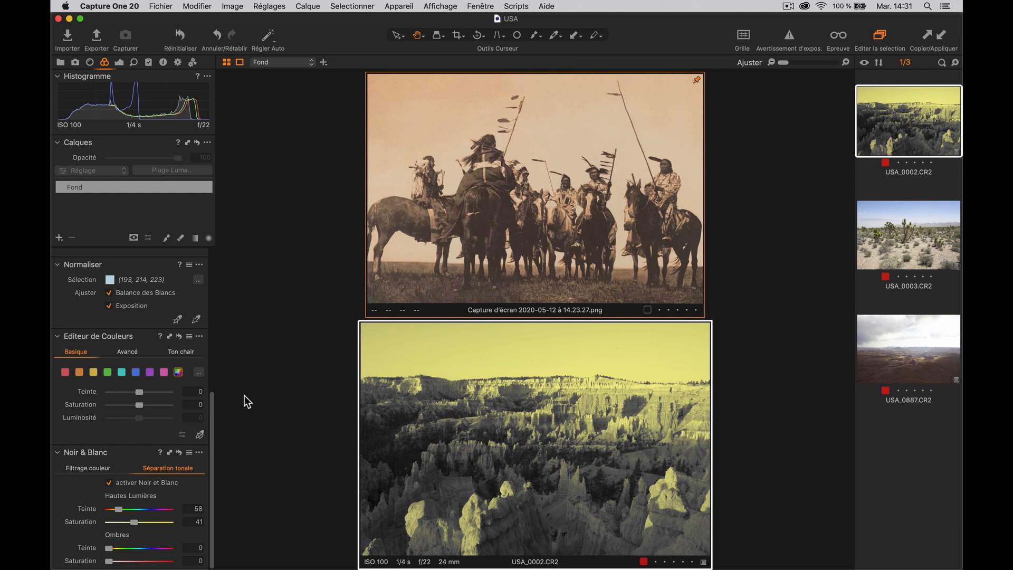
pyautogui.moveTo(117, 508); pyautogui.dragTo(114, 509)
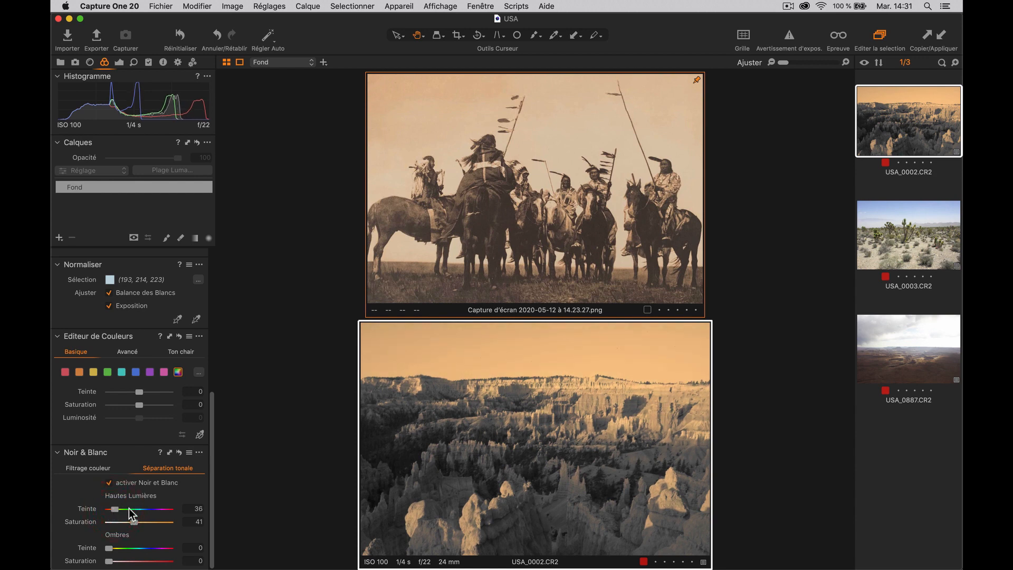
# Step: Refine the split toning of USA_0002.CR2 with highlights saturation 32, shadows hue 36 and shadows saturation 46
pyautogui.moveTo(132, 524); pyautogui.dragTo(128, 522)
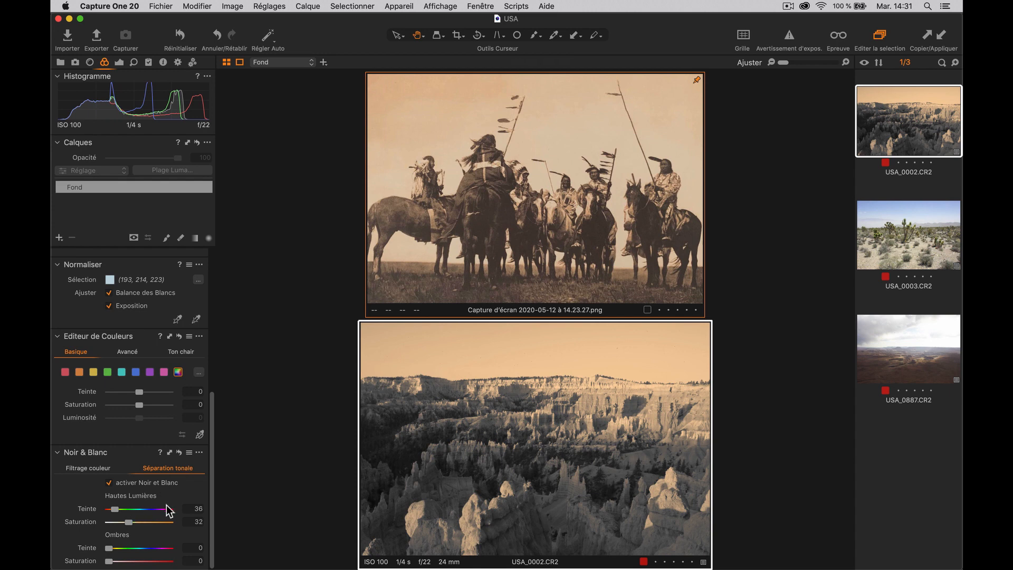
pyautogui.click(197, 548)
pyautogui.write('36')
pyautogui.click(190, 561)
pyautogui.write('8')
pyautogui.moveTo(113, 561); pyautogui.dragTo(147, 561)
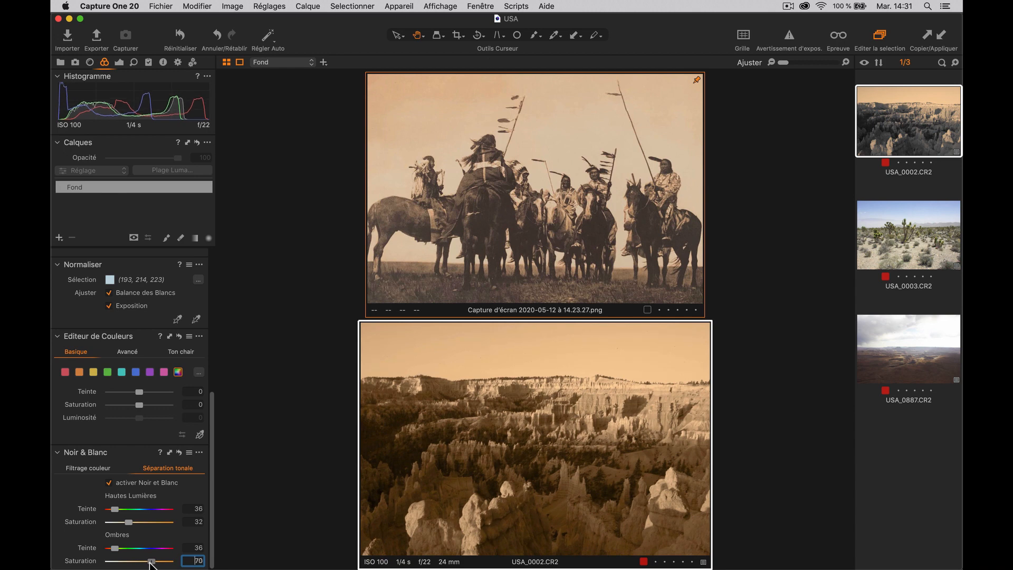
pyautogui.moveTo(115, 551); pyautogui.dragTo(115, 553)
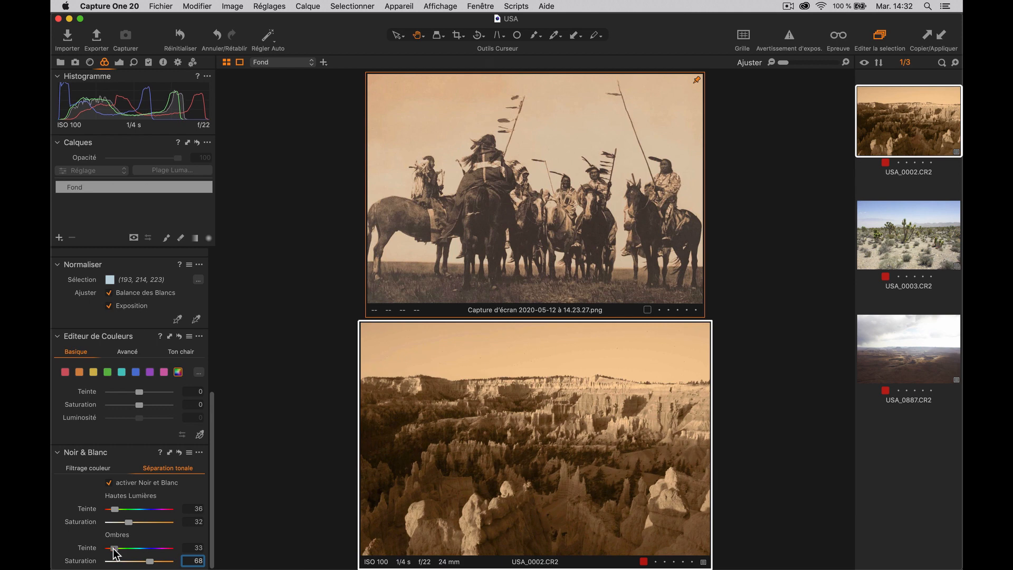
pyautogui.moveTo(149, 561)
pyautogui.mouseDown()
pyautogui.moveTo(127, 563)
pyautogui.moveTo(136, 562)
pyautogui.mouseUp()
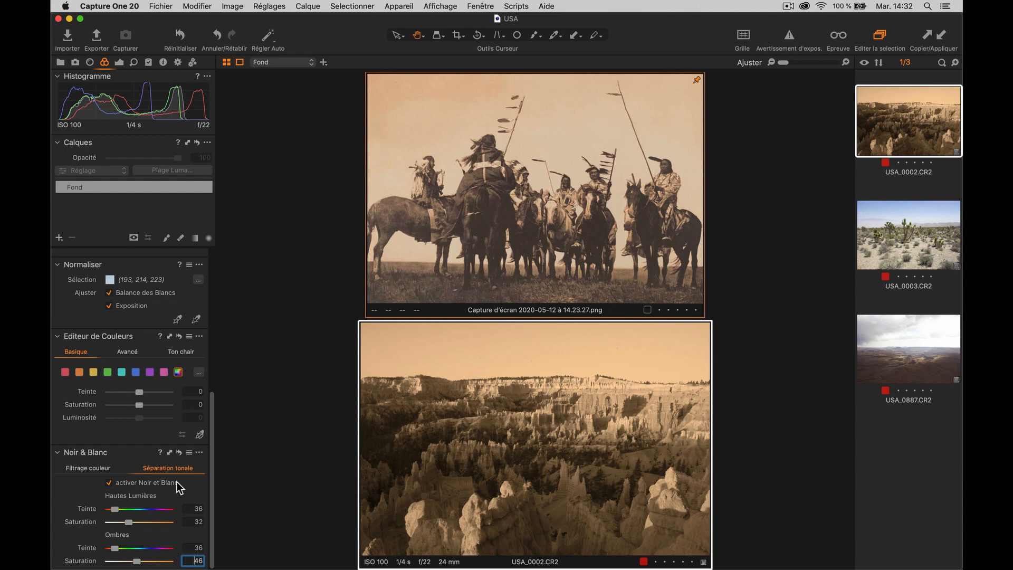
# Step: Compare USA_0002.CR2 with and without its black-and-white sepia treatment, and review the colour versions of USA_0003.CR2 and USA_0887.CR2
pyautogui.click(97, 475)
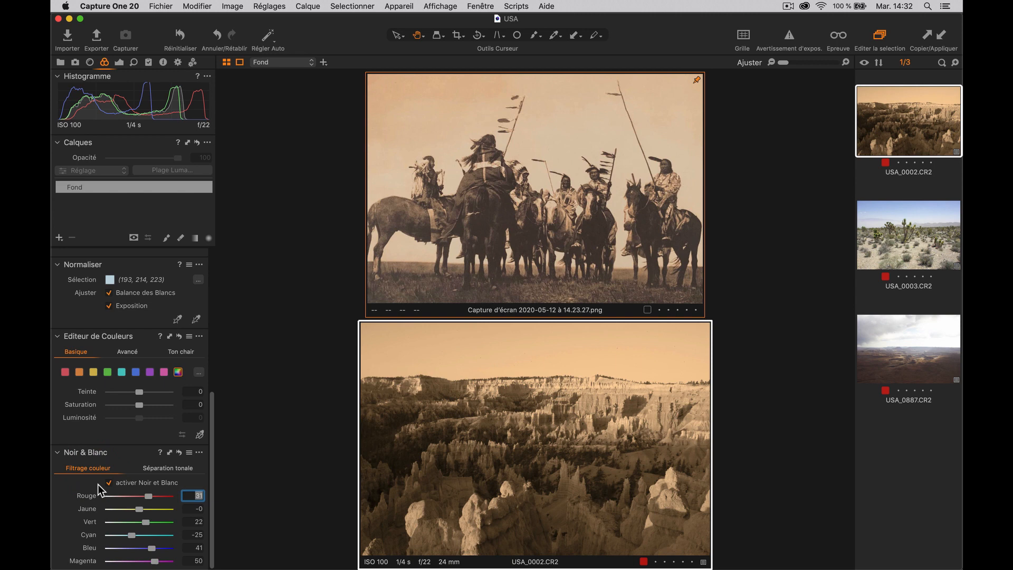
pyautogui.press('alt')
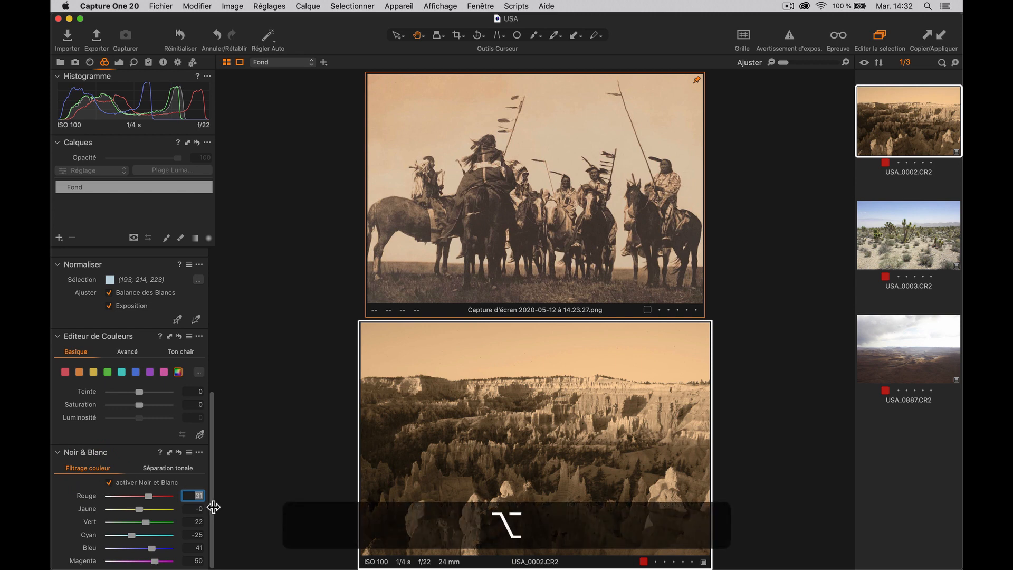
pyautogui.keyDown('alt'); pyautogui.click(180, 452); pyautogui.keyUp('alt')
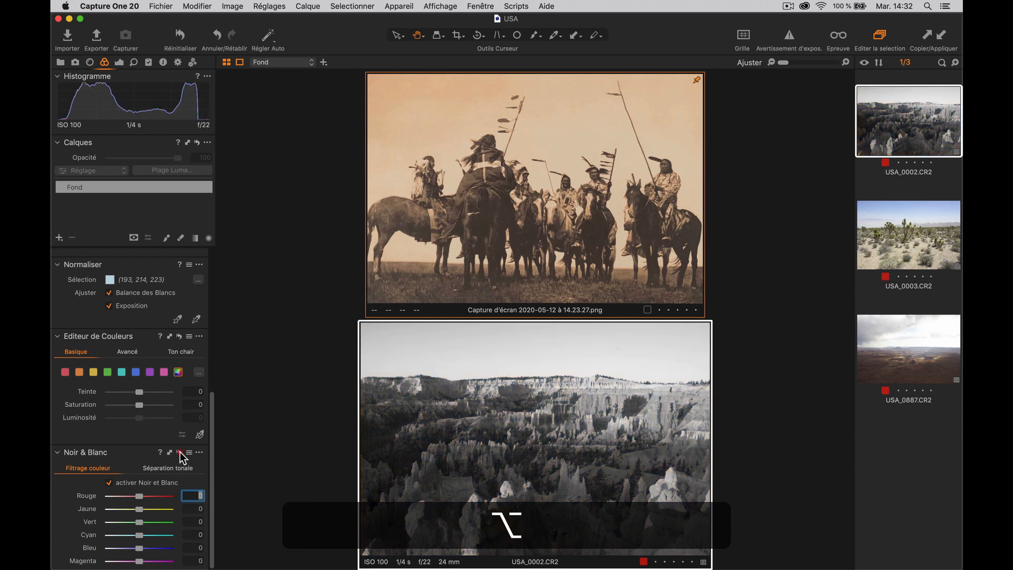
pyautogui.click(110, 483)
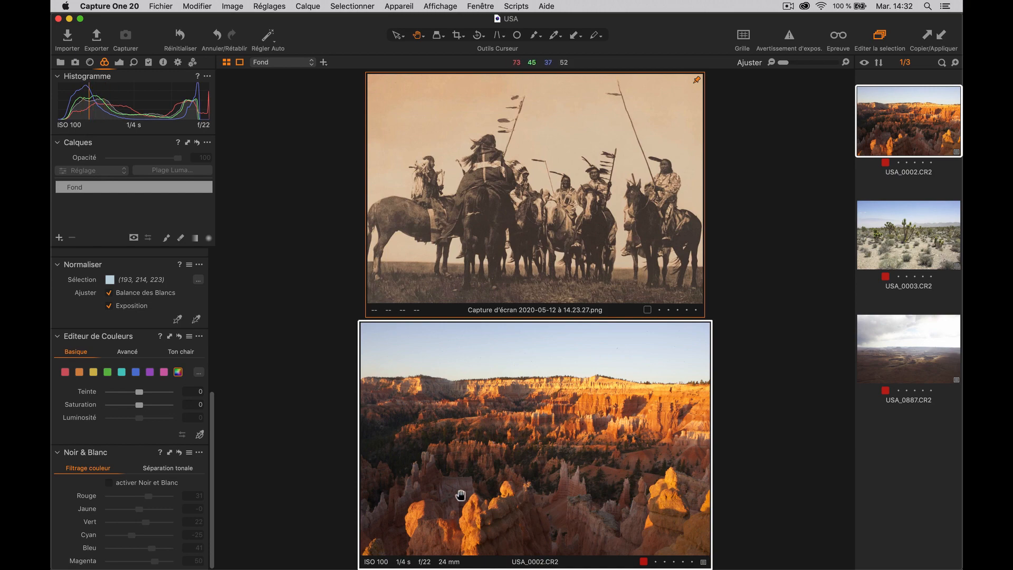
pyautogui.click(887, 254)
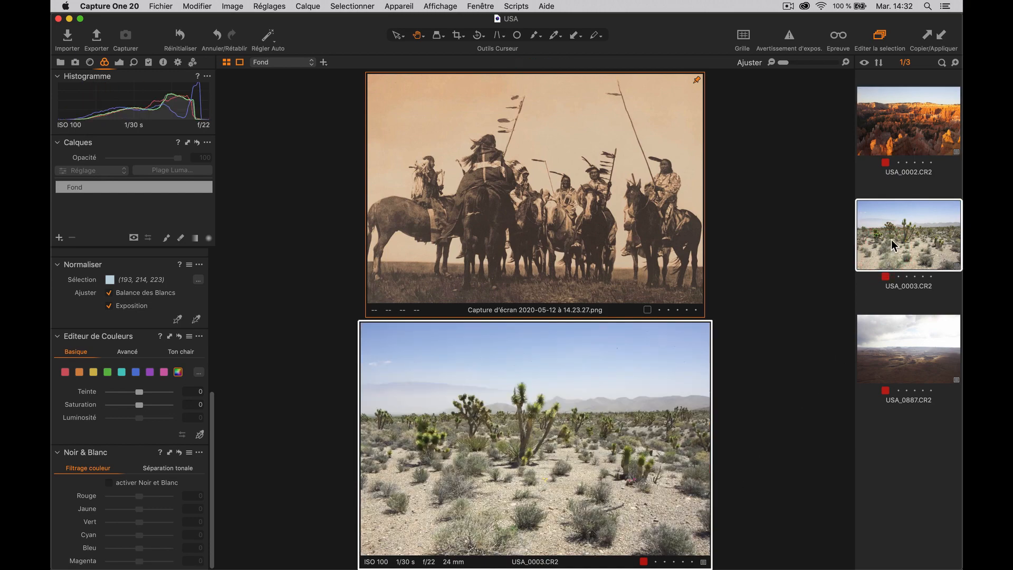
pyautogui.click(894, 329)
pyautogui.click(899, 256)
pyautogui.click(909, 134)
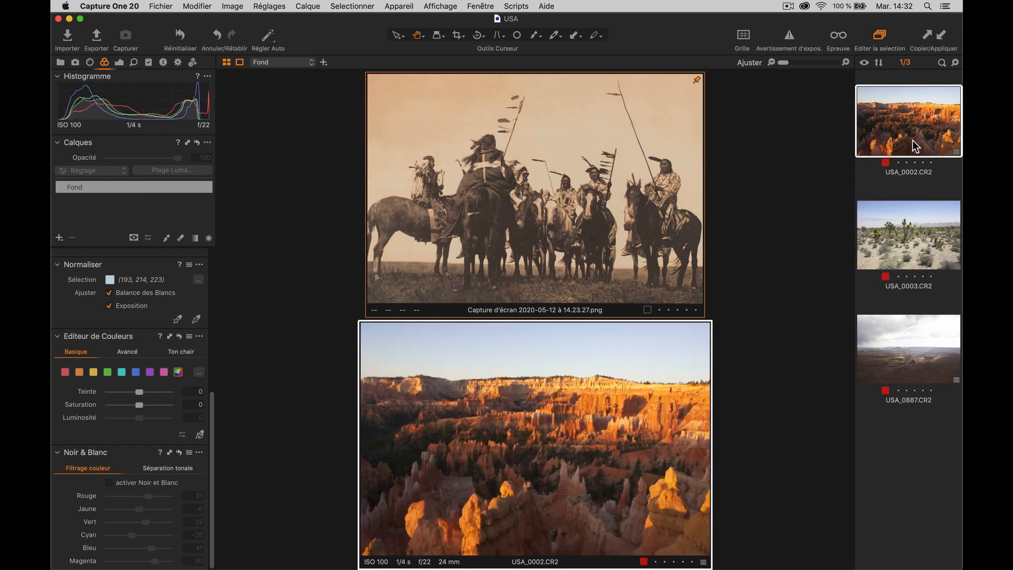
pyautogui.click(110, 484)
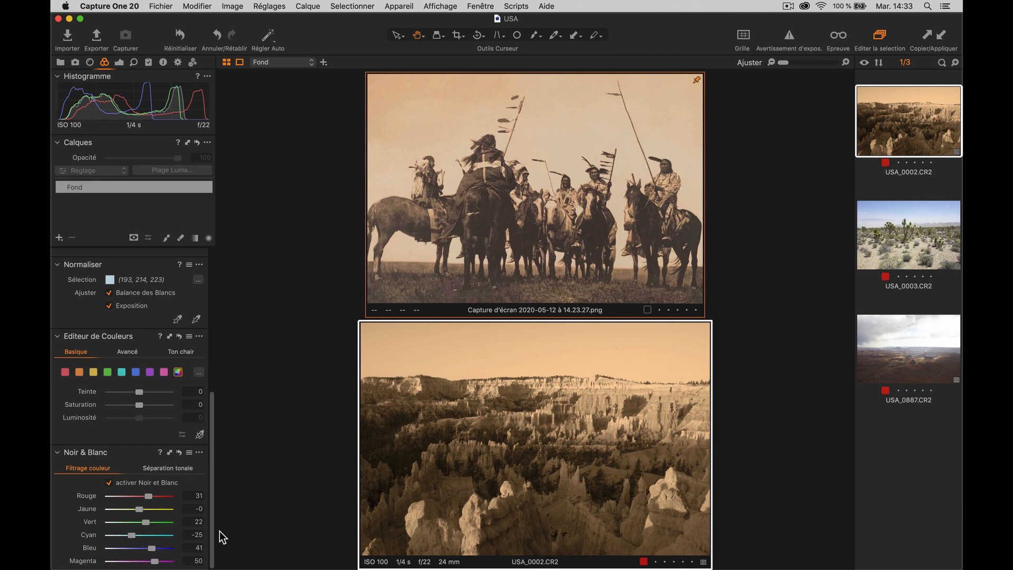
# Step: Save the black-and-white settings of USA_0002.CR2, leaving out the colour filtering, as a user preset named USA
pyautogui.click(187, 454)
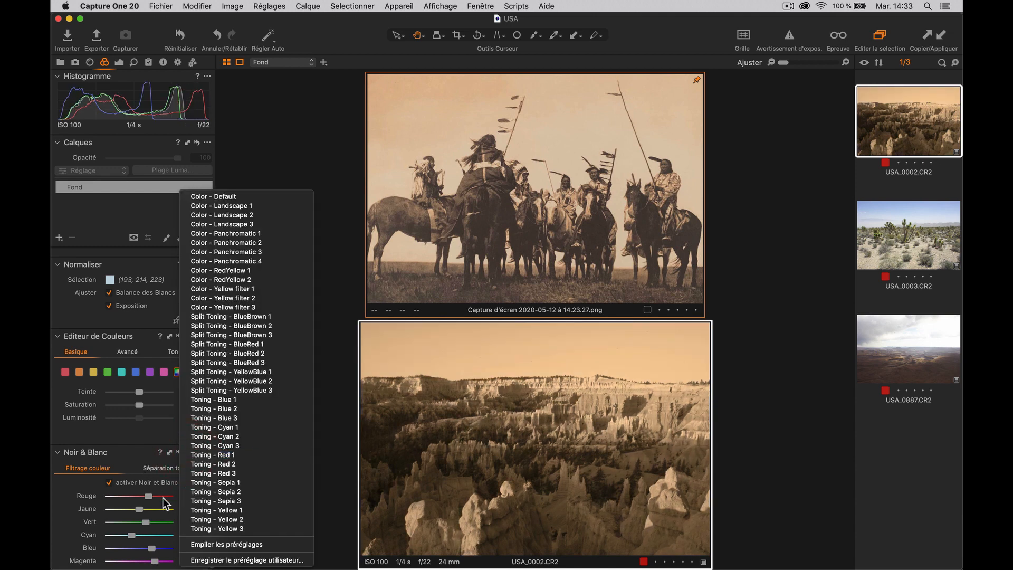
pyautogui.click(194, 561)
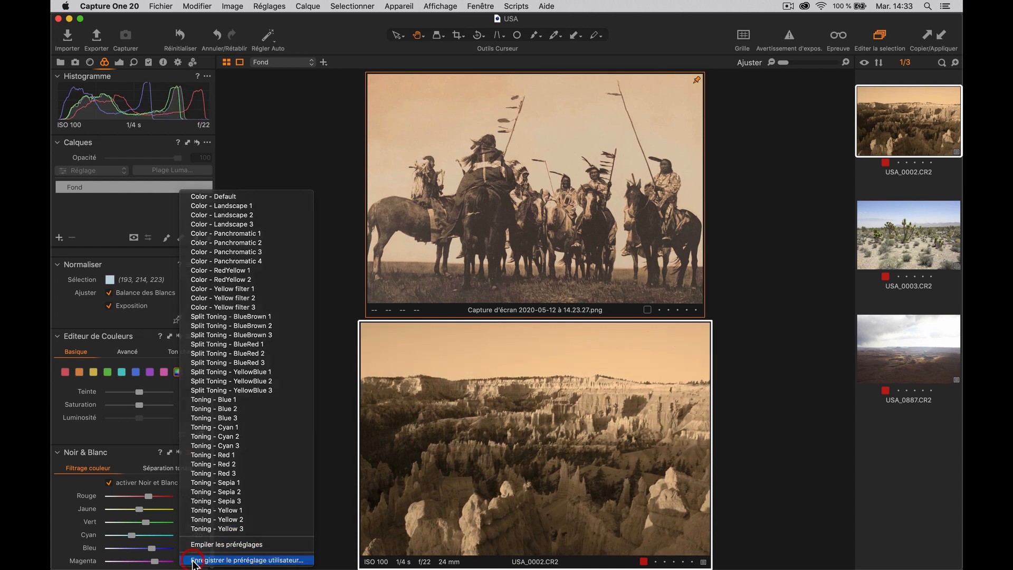
pyautogui.moveTo(139, 378); pyautogui.dragTo(292, 228)
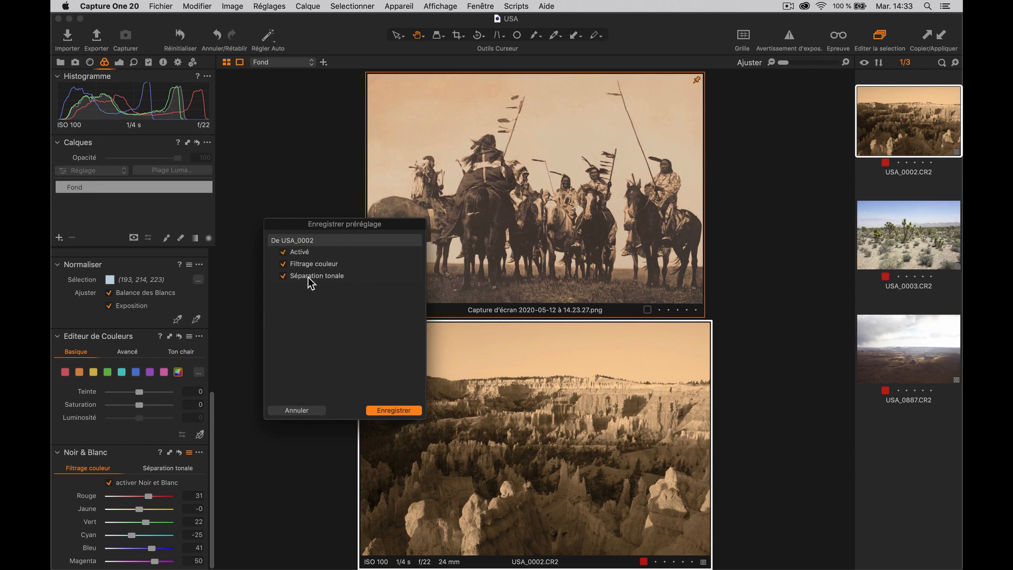
pyautogui.click(284, 266)
pyautogui.click(391, 410)
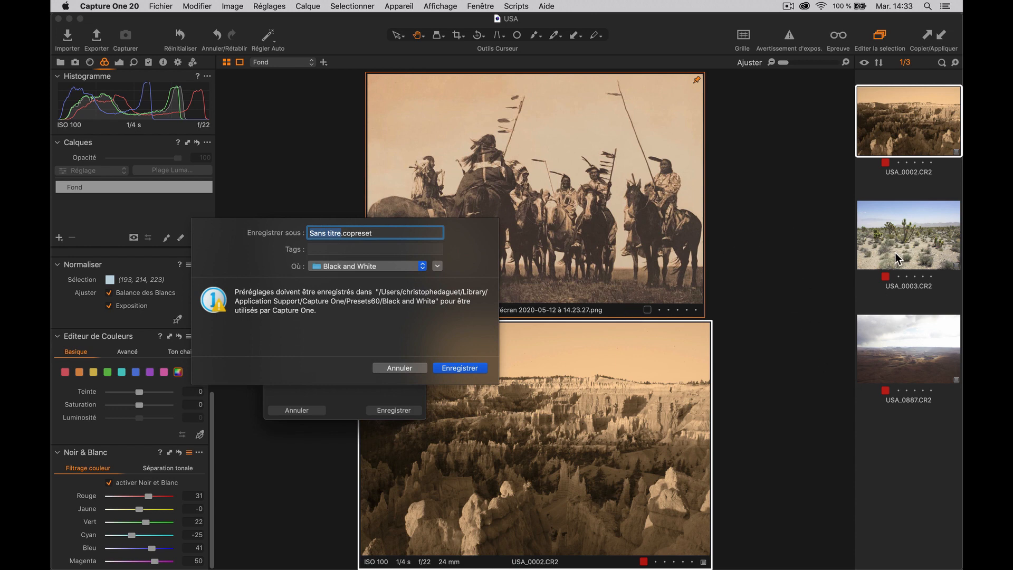
pyautogui.write('USA')
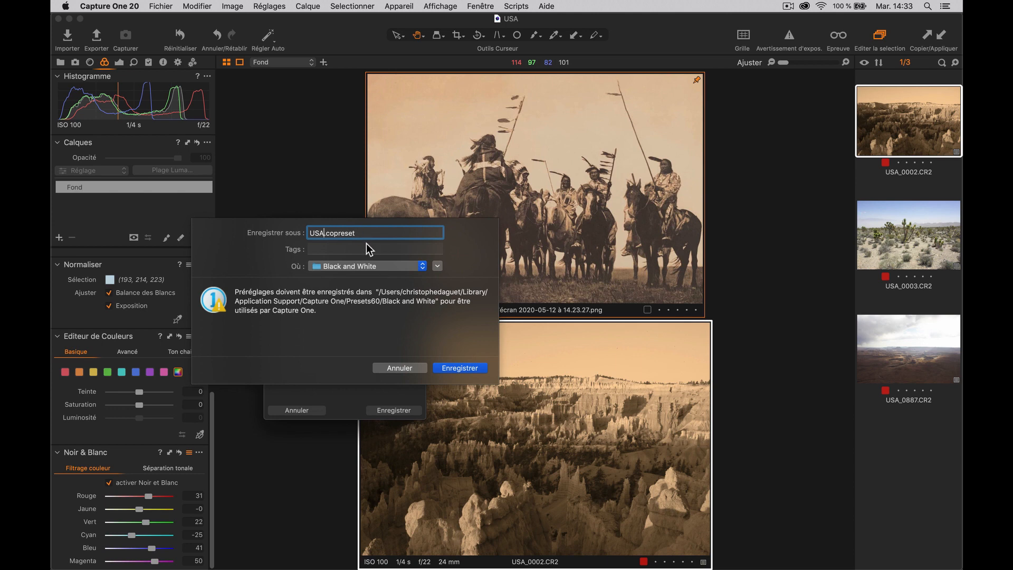
pyautogui.click(457, 370)
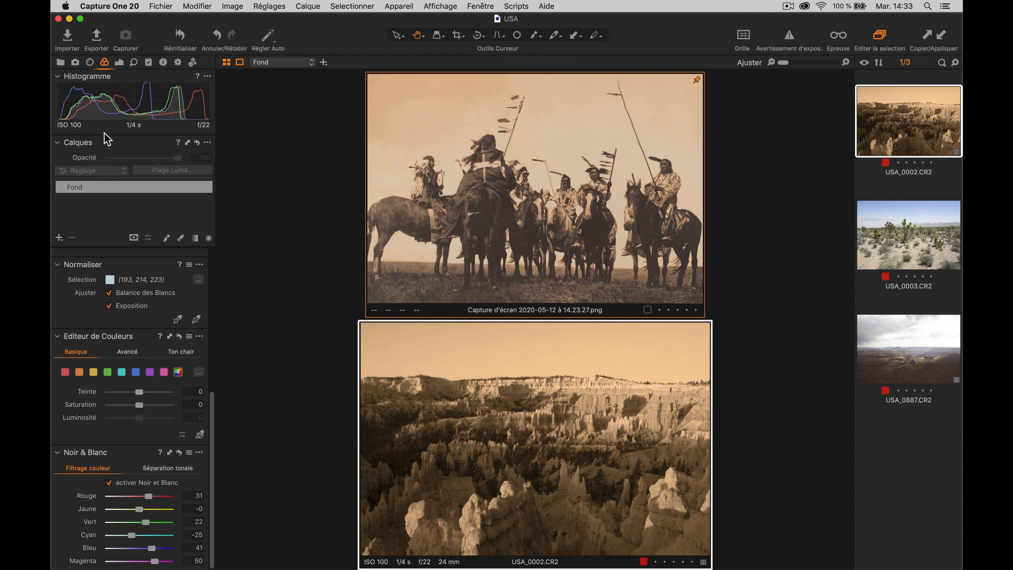
# Step: Try a white balance of 13286 K on USA_0002.CR2 and reset the white balance
pyautogui.click(120, 62)
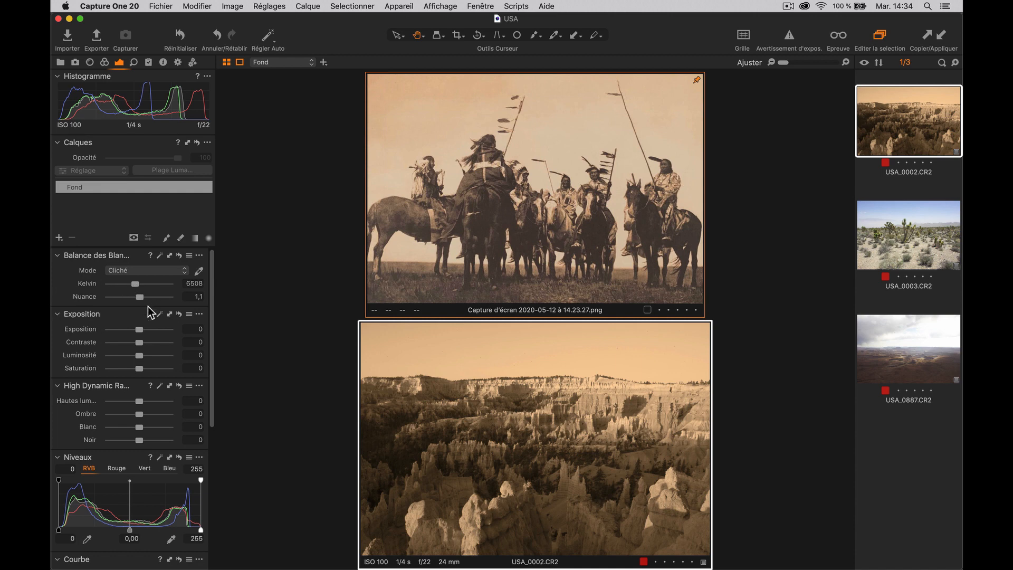
pyautogui.moveTo(135, 284); pyautogui.dragTo(169, 290)
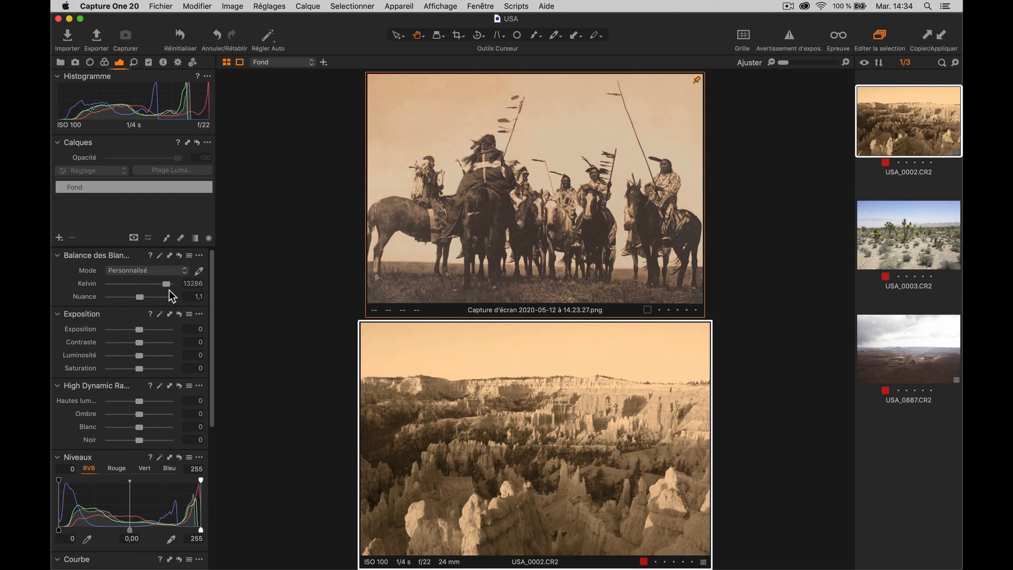
pyautogui.click(179, 255)
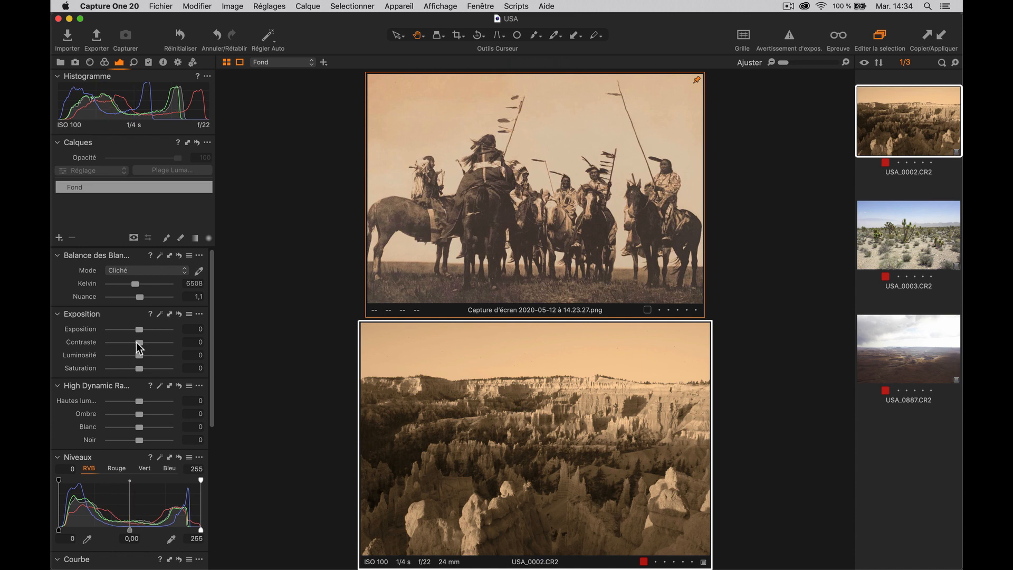
# Step: Set USA_0002.CR2 to contrast -26, brightness 11 and saturation 0, and save contrast, brightness and saturation as an exposure preset named USA
pyautogui.moveTo(138, 343)
pyautogui.mouseDown()
pyautogui.moveTo(122, 342)
pyautogui.moveTo(145, 355)
pyautogui.mouseUp()
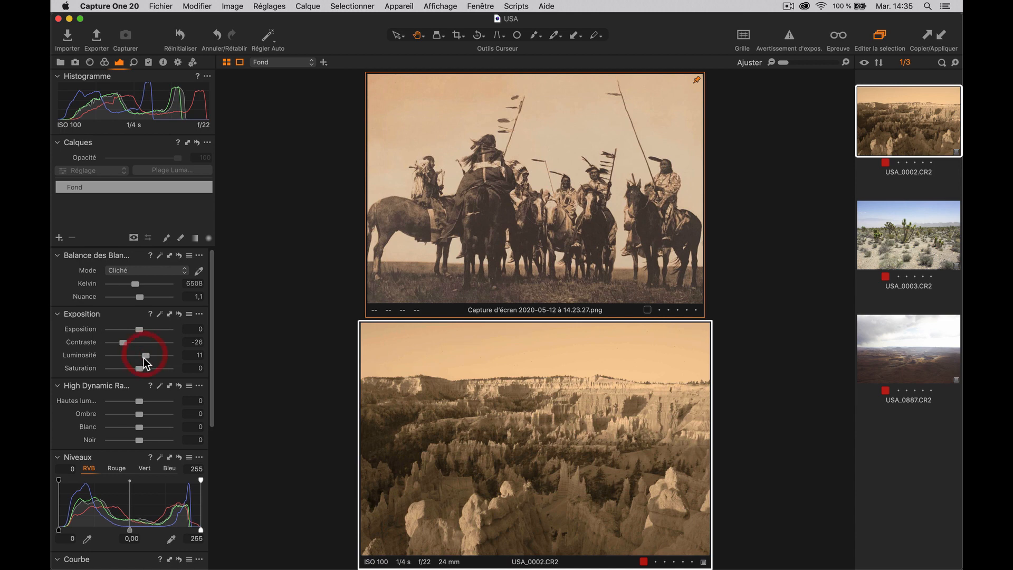
pyautogui.moveTo(137, 368)
pyautogui.mouseDown()
pyautogui.moveTo(149, 370)
pyautogui.moveTo(117, 370)
pyautogui.moveTo(153, 369)
pyautogui.moveTo(137, 369)
pyautogui.mouseUp()
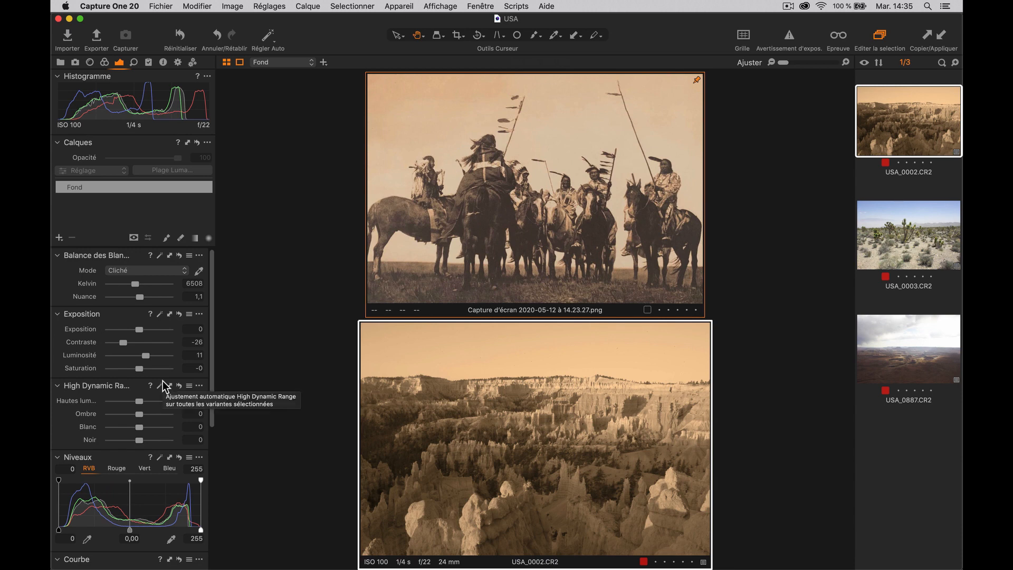
pyautogui.click(189, 314)
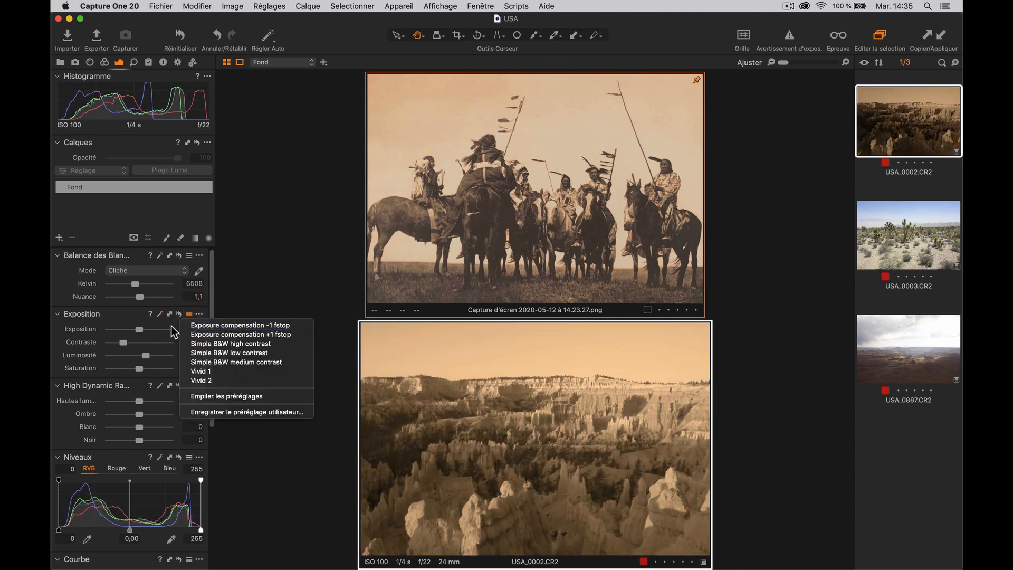
pyautogui.click(198, 413)
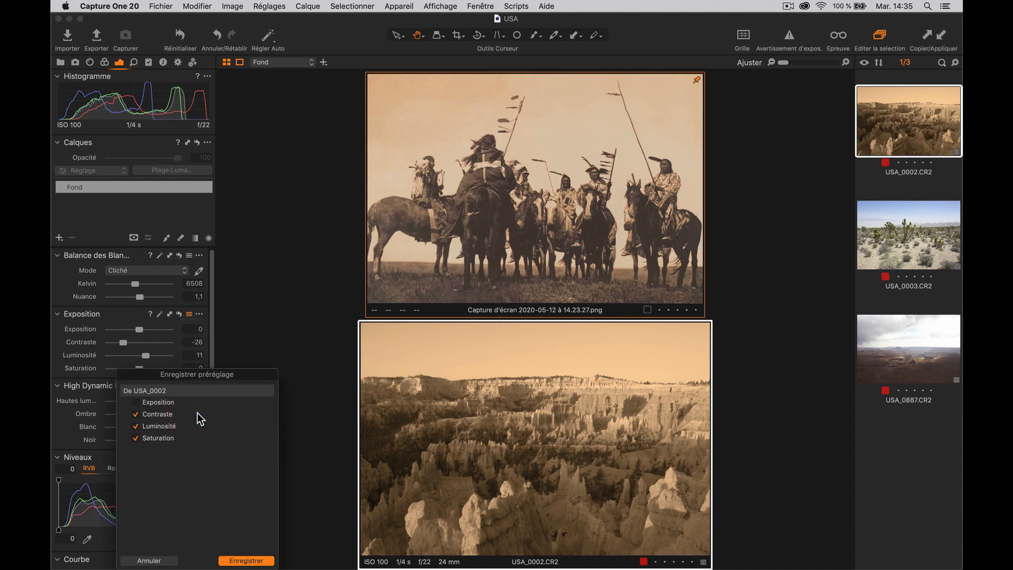
pyautogui.press('shift')
pyautogui.moveTo(188, 376); pyautogui.dragTo(309, 327)
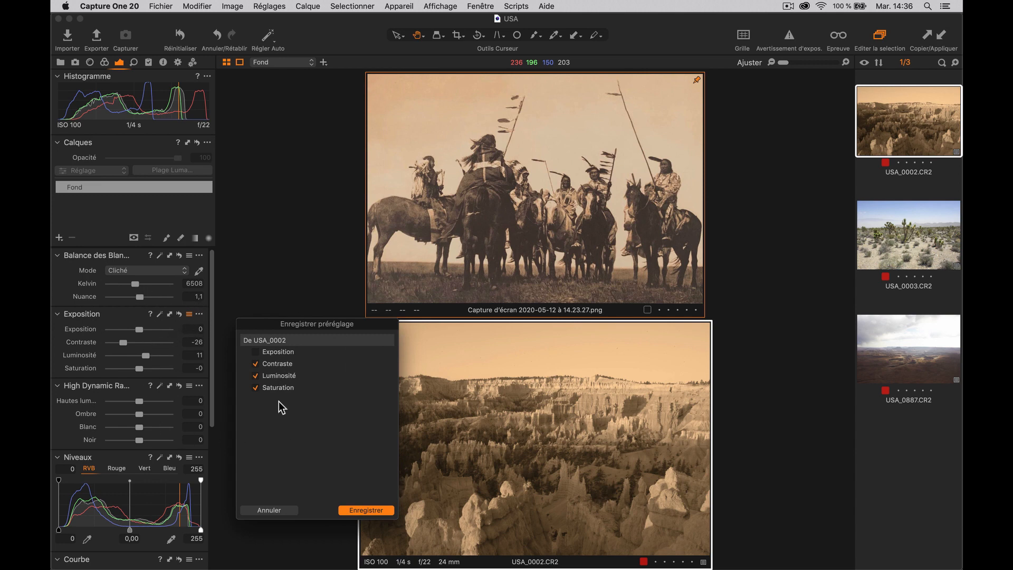
pyautogui.click(362, 510)
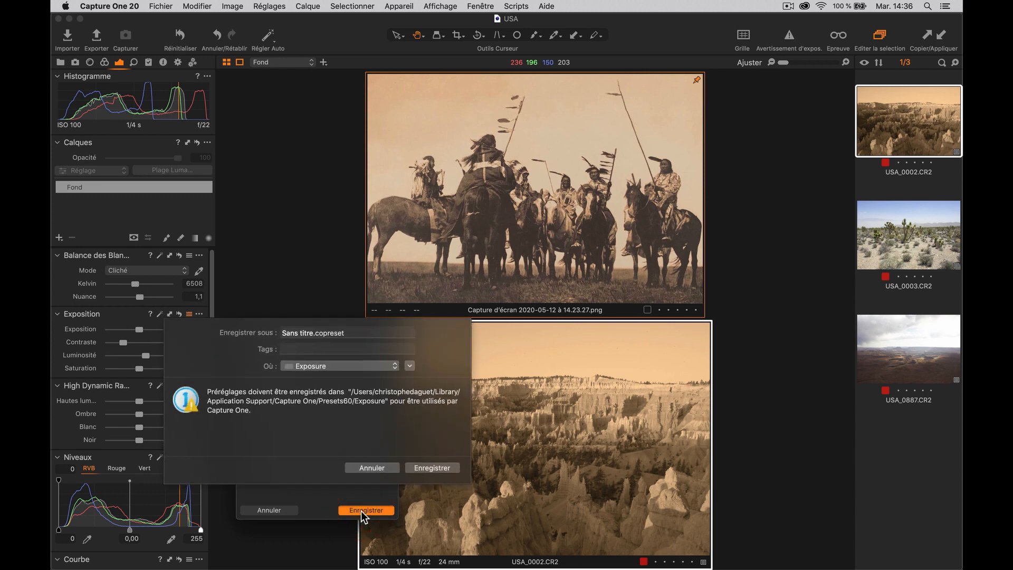
pyautogui.press('shift')
pyautogui.write('USA')
pyautogui.press('Return')
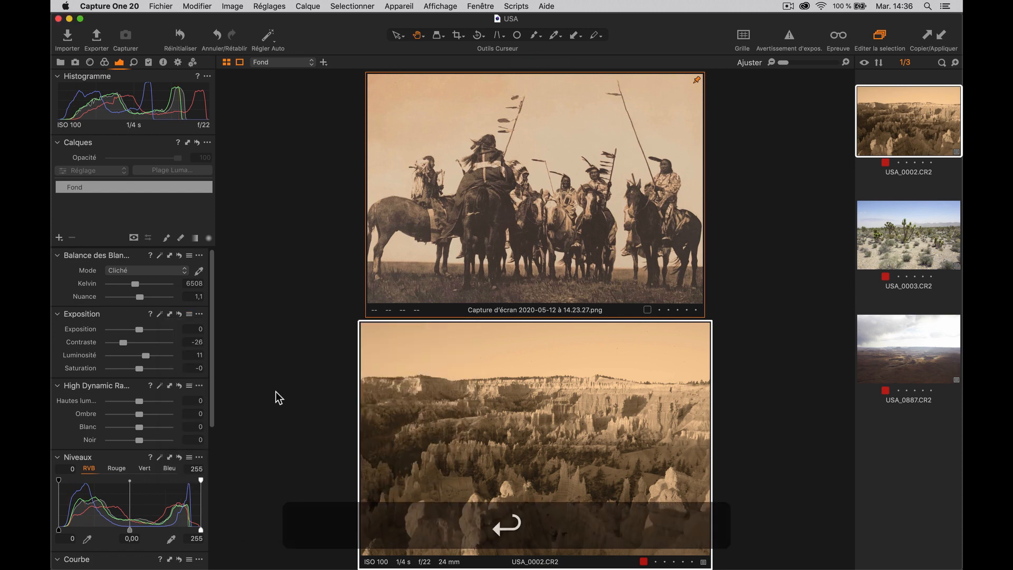
# Step: Lower the exposure of USA_0003.CR2 to -0.43 and of USA_0887.CR2 to -0.72
pyautogui.click(908, 247)
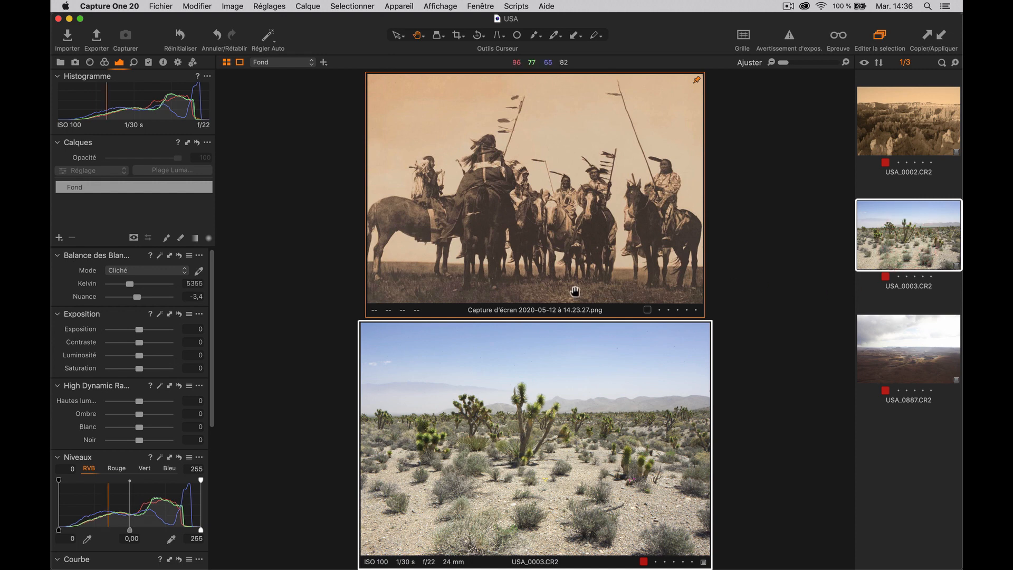
pyautogui.moveTo(140, 331); pyautogui.dragTo(136, 330)
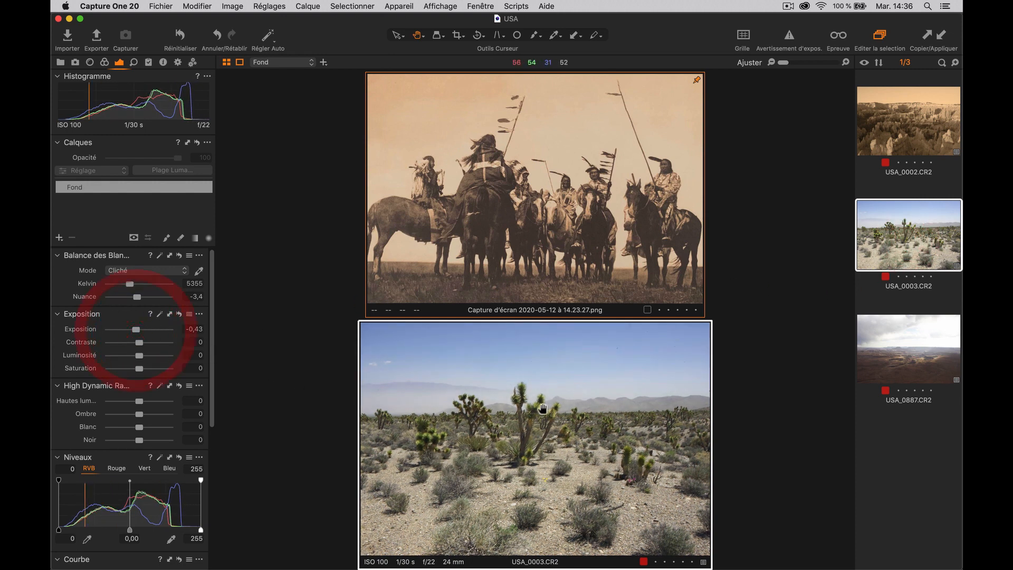
pyautogui.click(925, 358)
pyautogui.moveTo(139, 330); pyautogui.dragTo(133, 328)
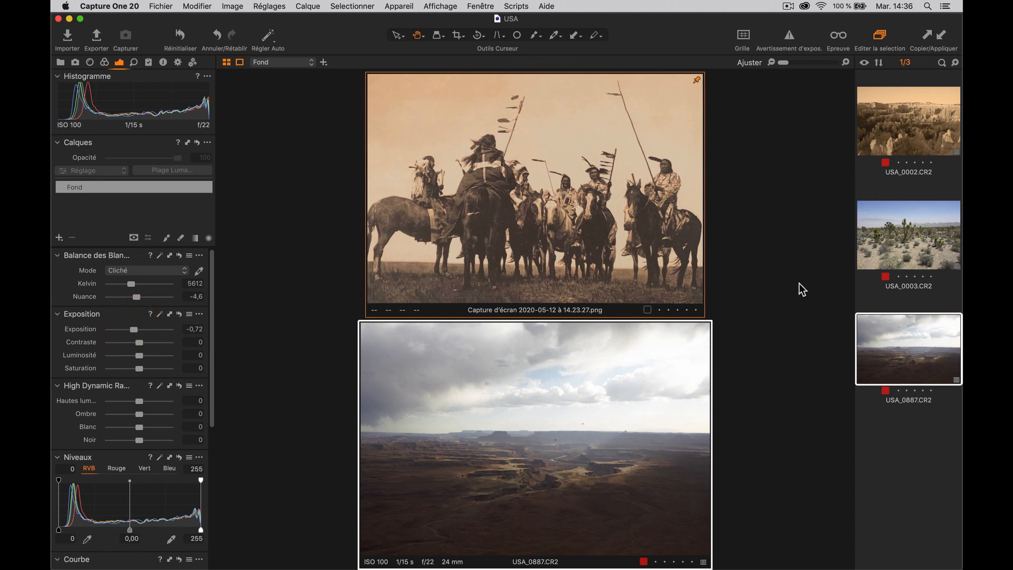
# Step: Apply the USA exposure preset to USA_0003.CR2 and USA_0887.CR2 together and check the settings on each photo
pyautogui.keyDown('super'); pyautogui.click(884, 252); pyautogui.keyUp('super')
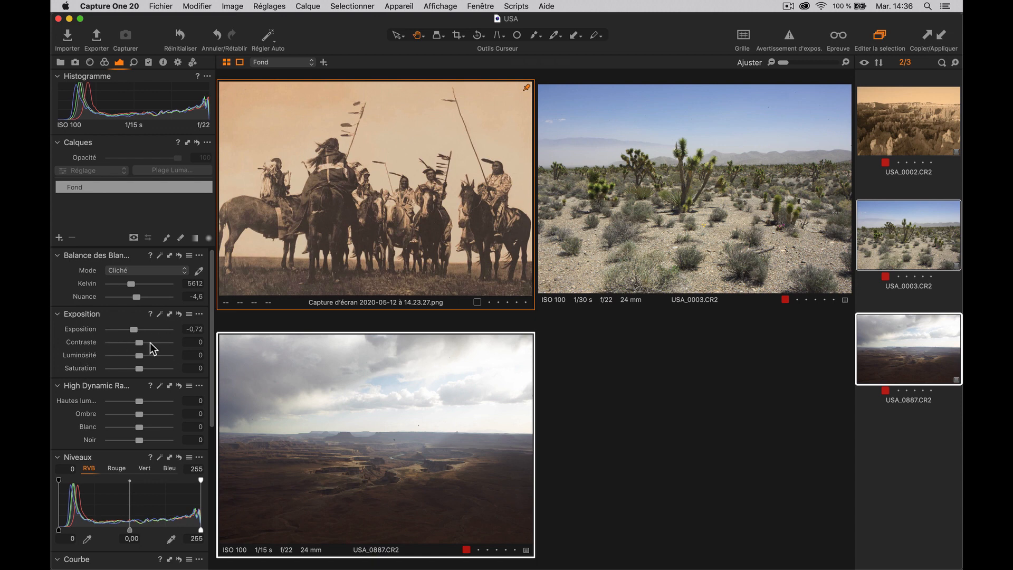
pyautogui.click(189, 314)
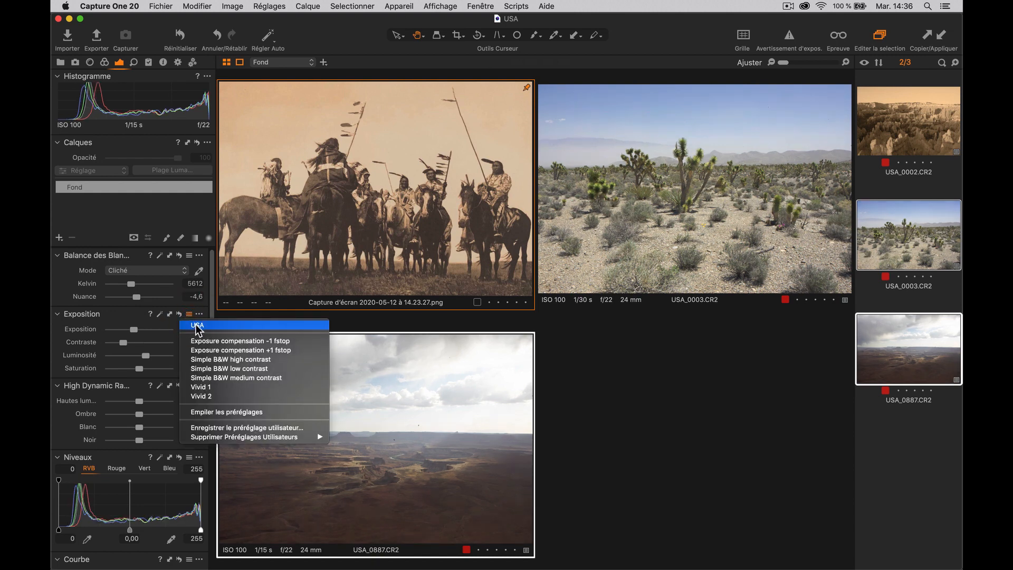
pyautogui.click(196, 326)
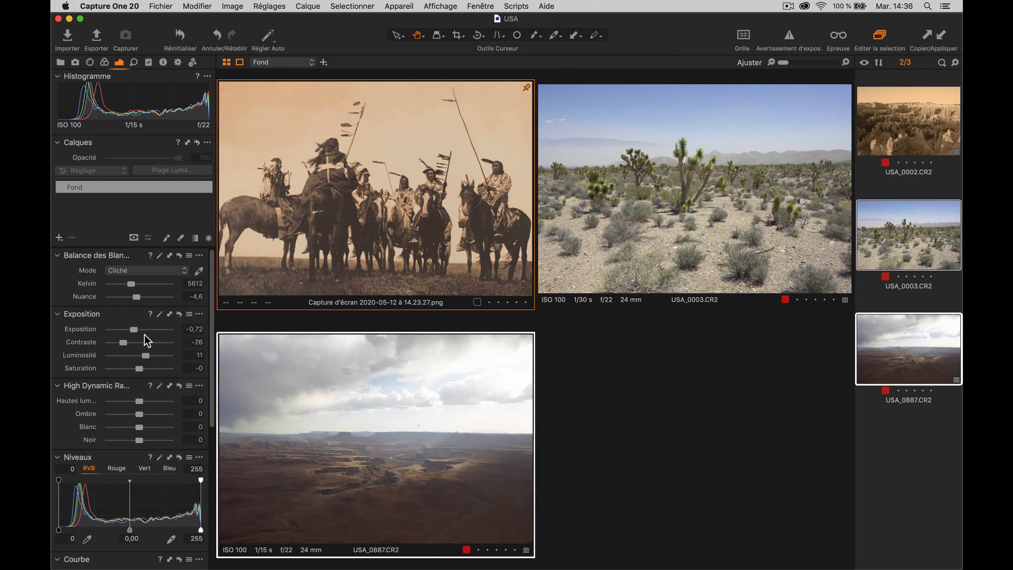
pyautogui.click(891, 231)
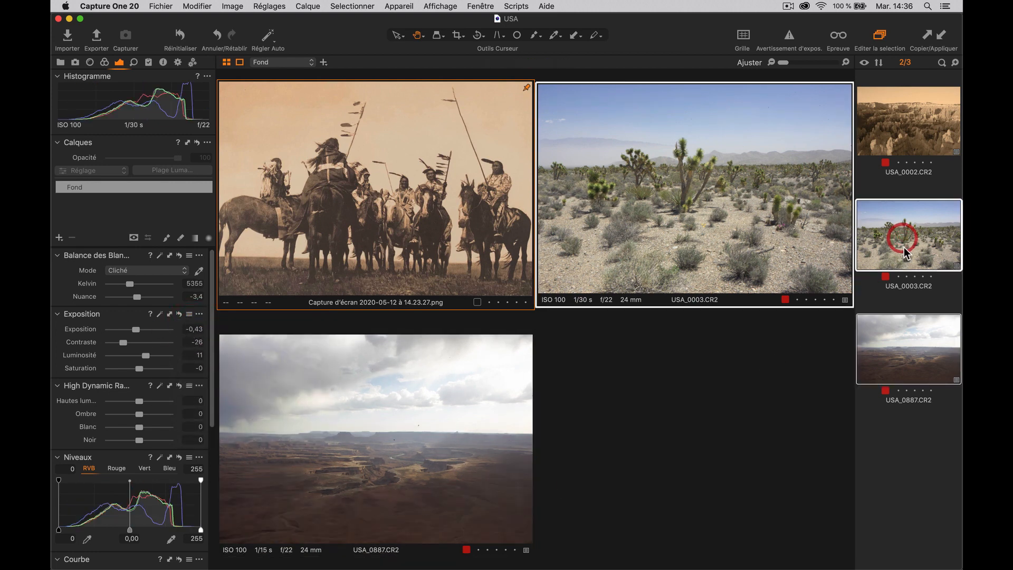
pyautogui.click(889, 338)
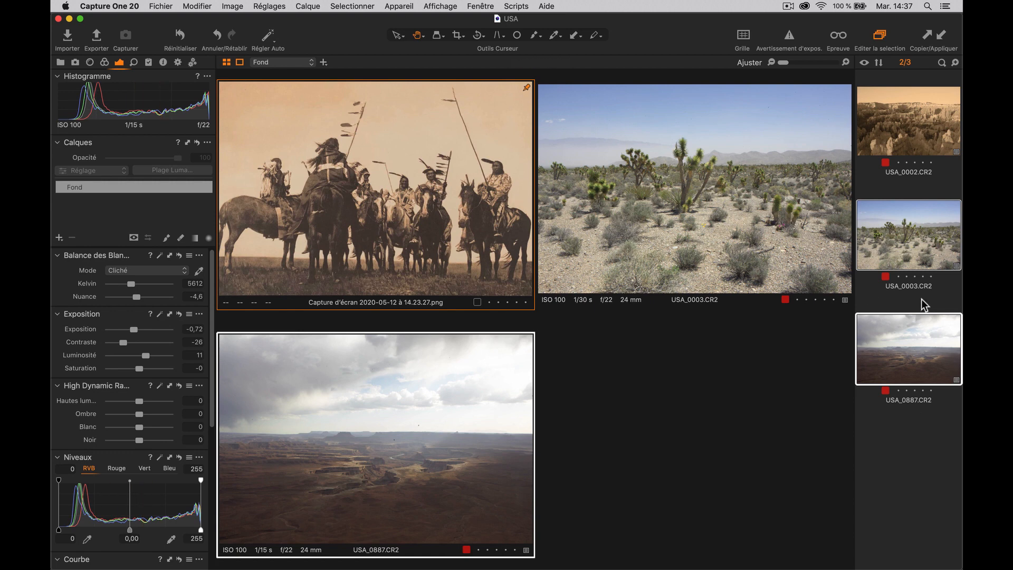
# Step: Compare USA_0002.CR2 with the sepia reference and set its high dynamic range to highlights 25, shadows 22 and black -43
pyautogui.click(901, 128)
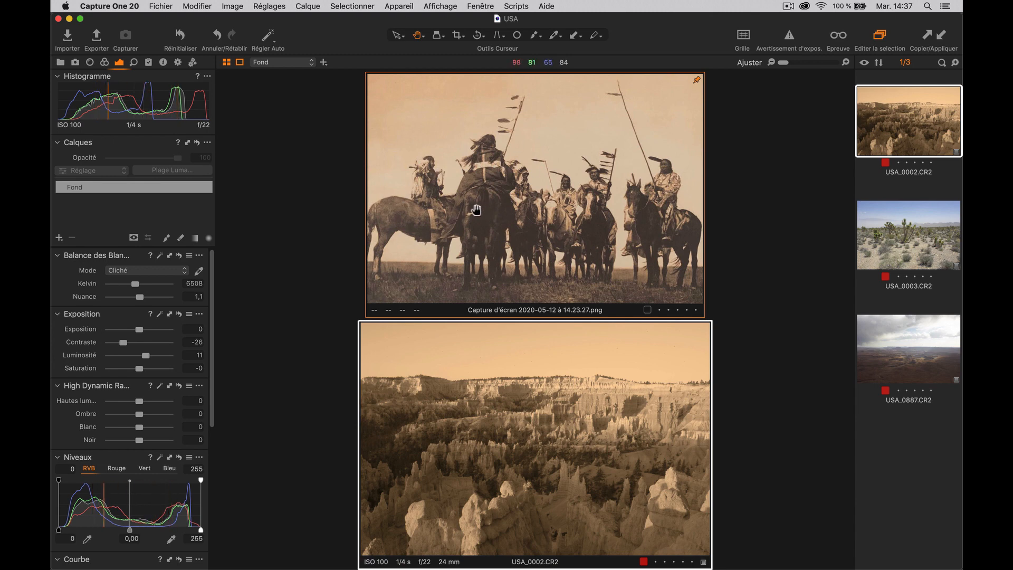
pyautogui.click(492, 234)
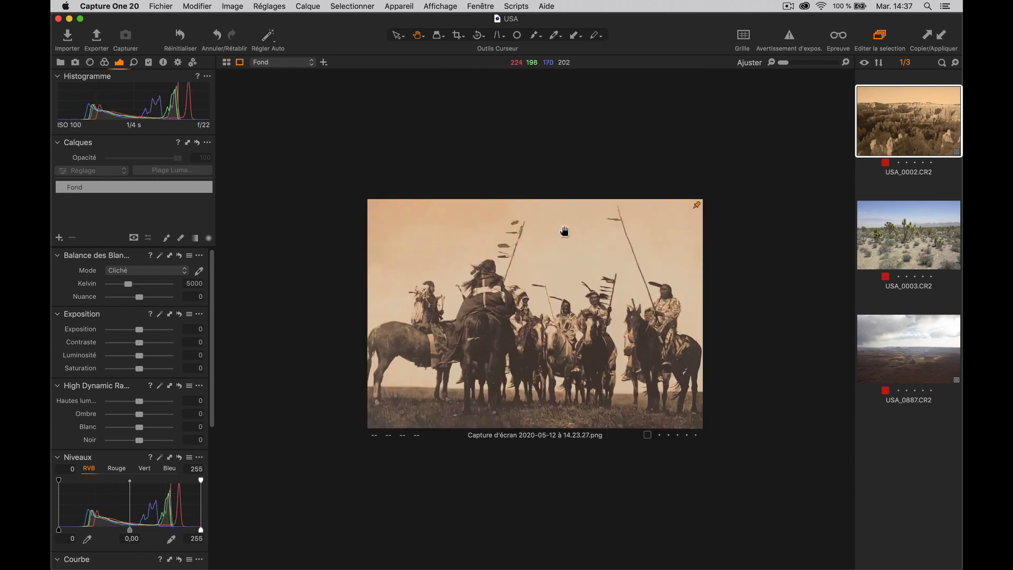
pyautogui.moveTo(796, 68); pyautogui.dragTo(720, 61)
pyautogui.click(226, 63)
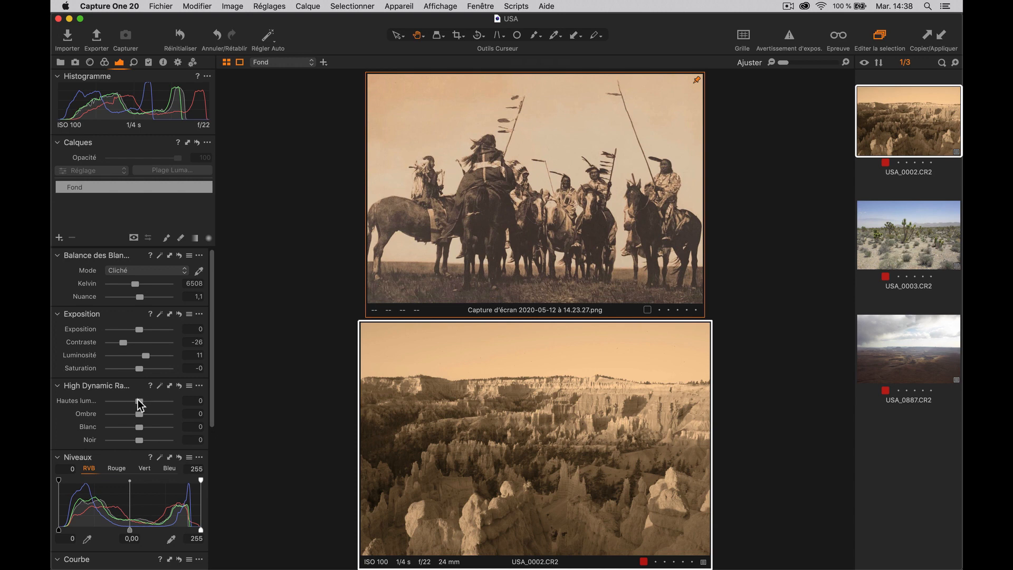
pyautogui.click(138, 400)
pyautogui.moveTo(138, 400)
pyautogui.mouseDown()
pyautogui.moveTo(147, 401)
pyautogui.moveTo(125, 414)
pyautogui.moveTo(141, 415)
pyautogui.moveTo(132, 441)
pyautogui.moveTo(120, 441)
pyautogui.moveTo(146, 415)
pyautogui.mouseUp()
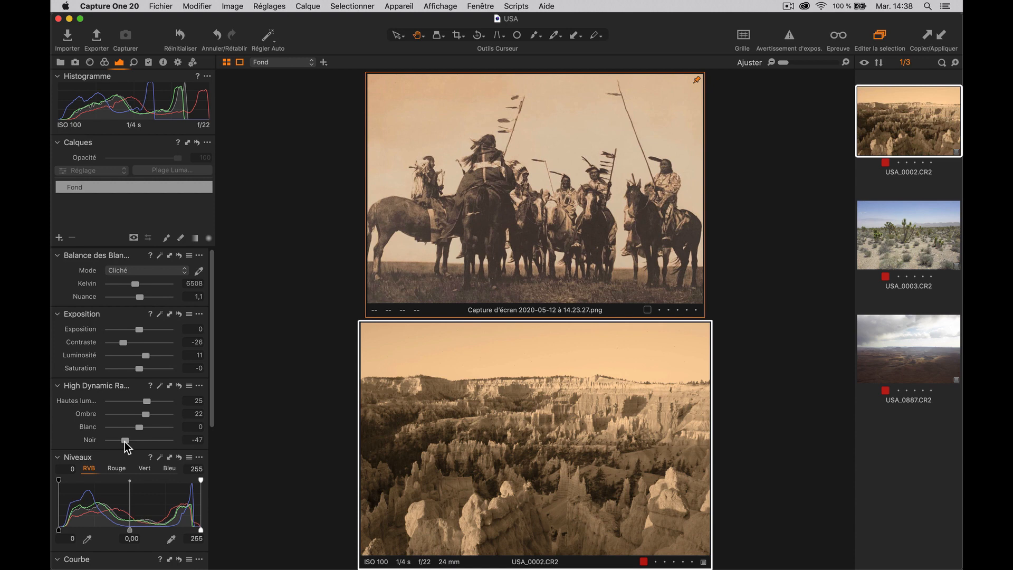
pyautogui.moveTo(124, 441); pyautogui.dragTo(126, 442)
# Step: Set the RGB levels of USA_0002.CR2 to a target shadow level of 20 and an input shadow level of 10
pyautogui.moveTo(212, 403); pyautogui.dragTo(209, 438)
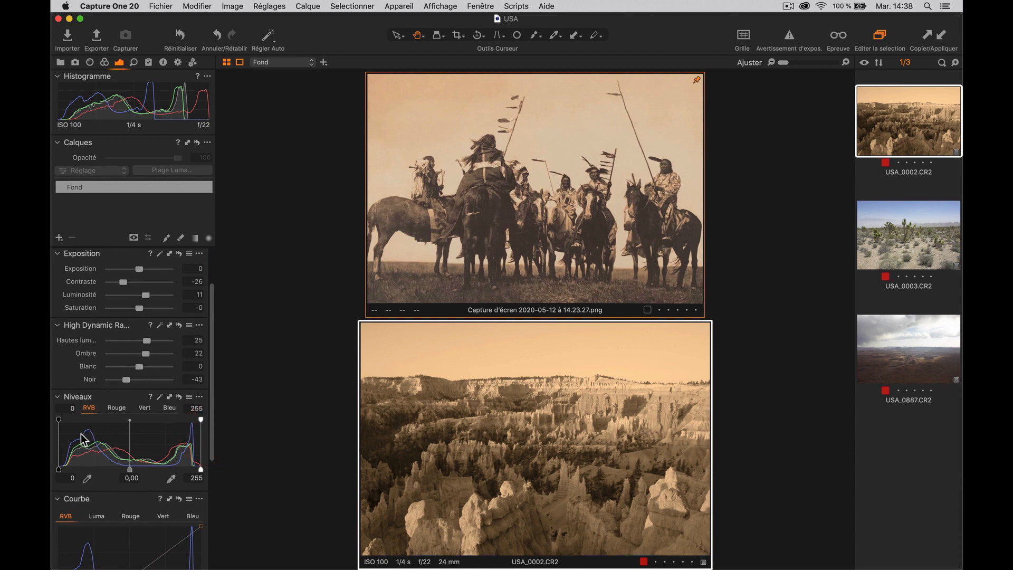
pyautogui.moveTo(58, 419); pyautogui.dragTo(70, 421)
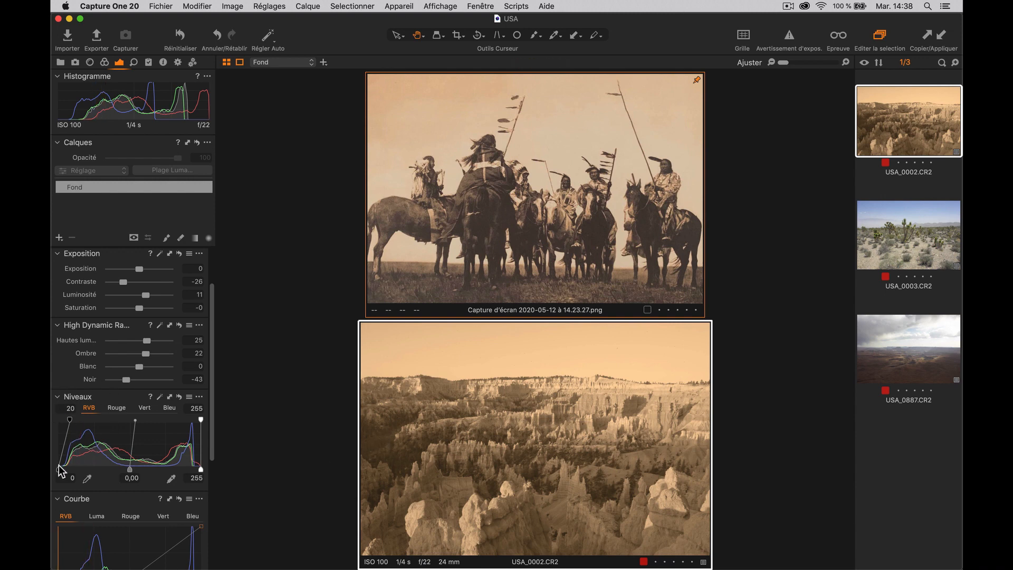
pyautogui.moveTo(58, 469); pyautogui.dragTo(65, 470)
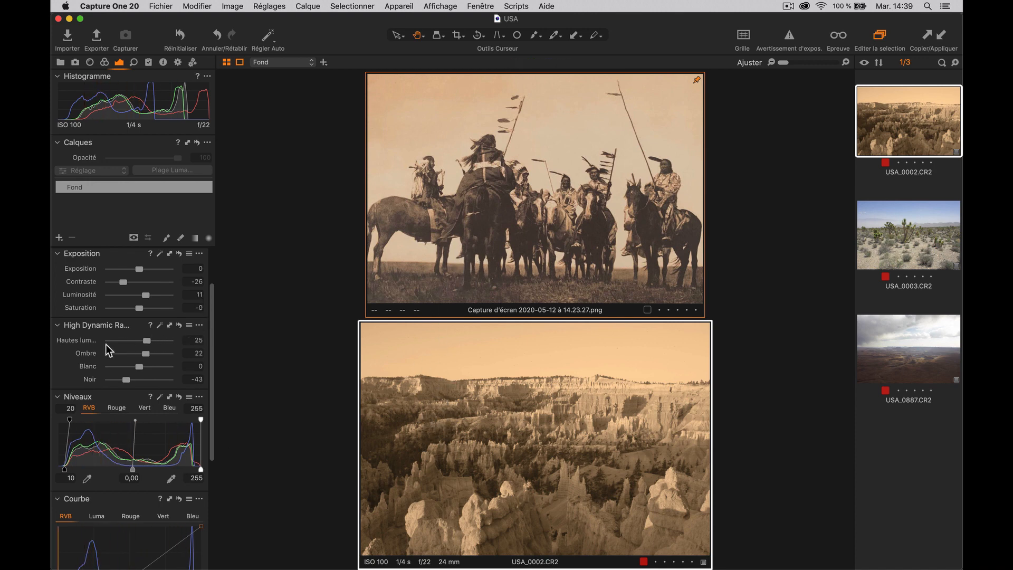
# Step: Save the highlight, shadow, white and black recovery settings as a High Dynamic Range user preset named USA
pyautogui.click(189, 326)
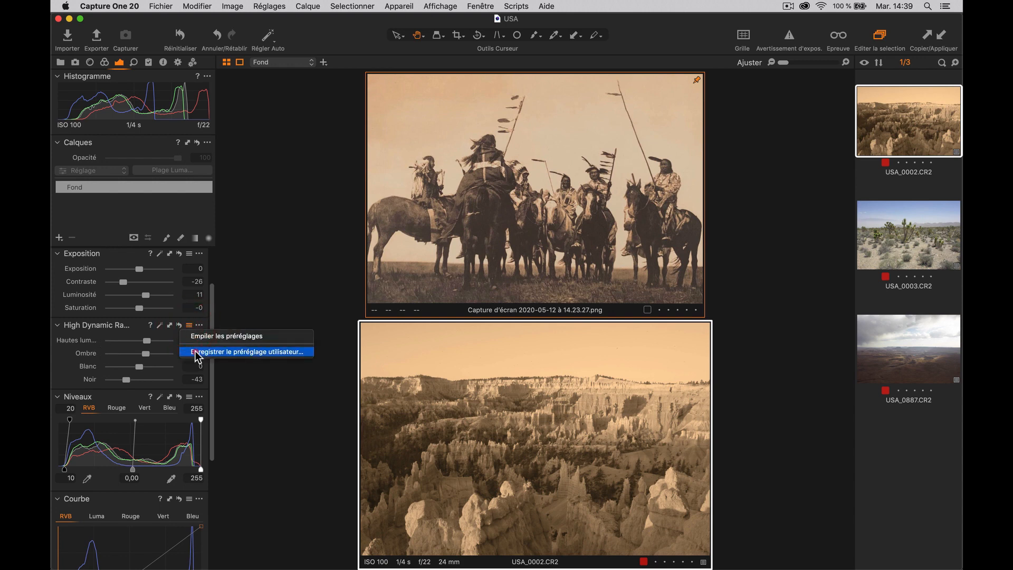
pyautogui.click(196, 352)
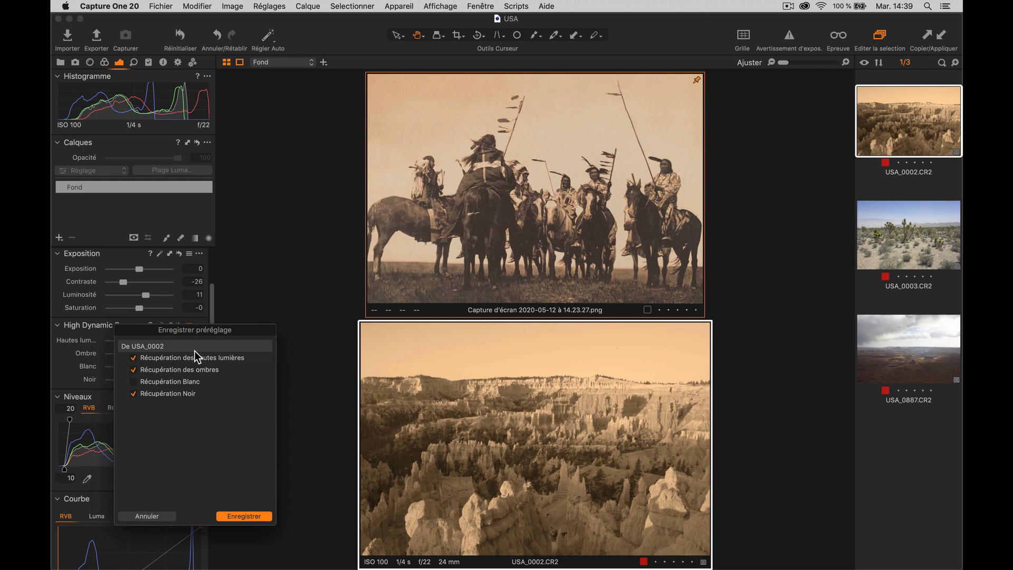
pyautogui.press('shift')
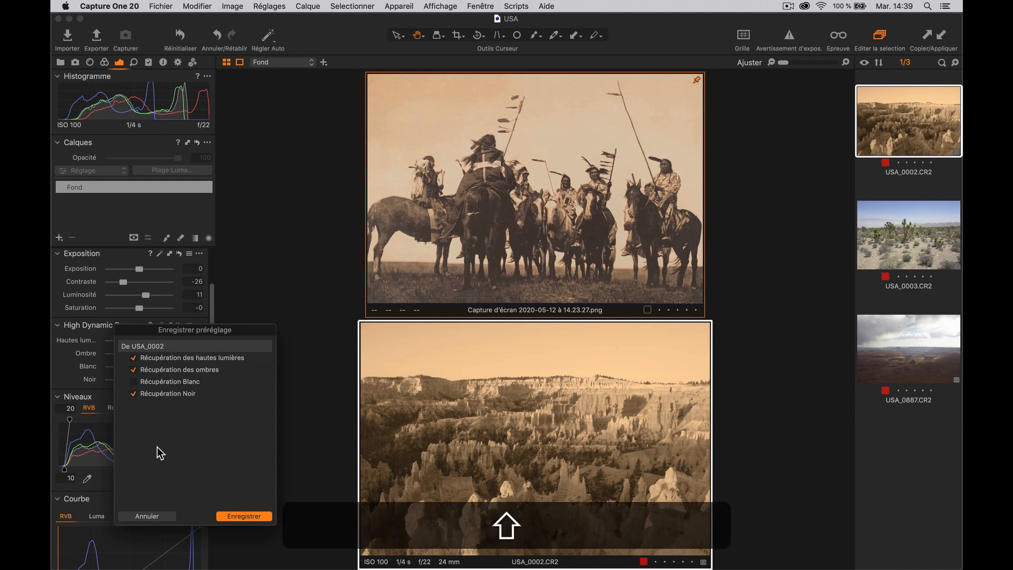
pyautogui.click(134, 381)
pyautogui.click(227, 517)
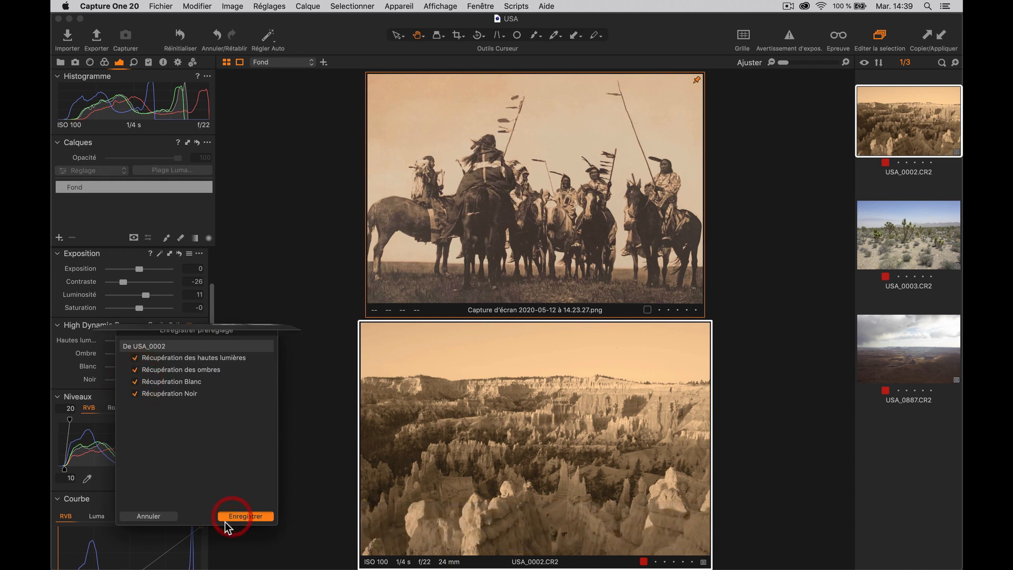
pyautogui.write('USA.copreset')
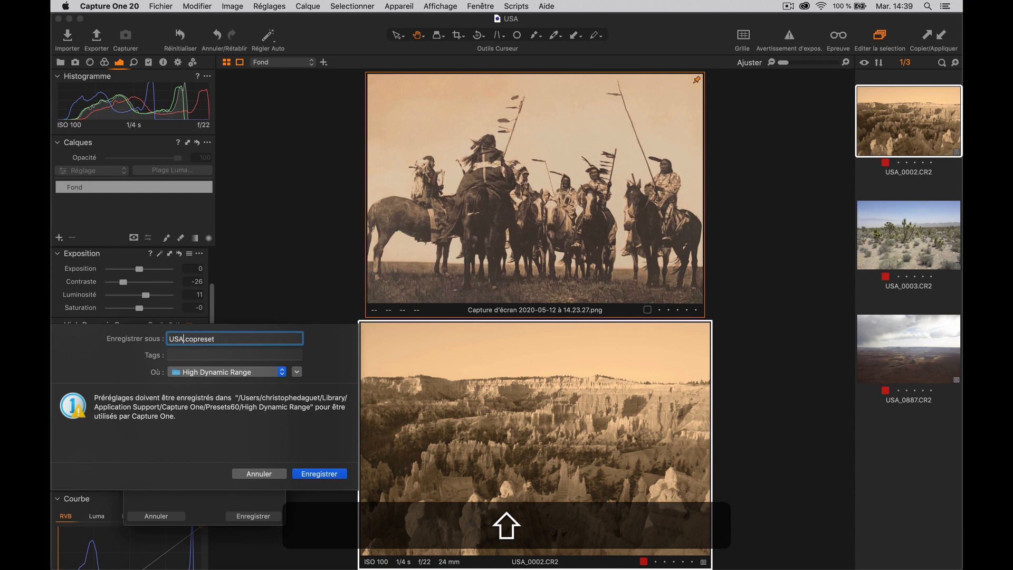
pyautogui.press('Return')
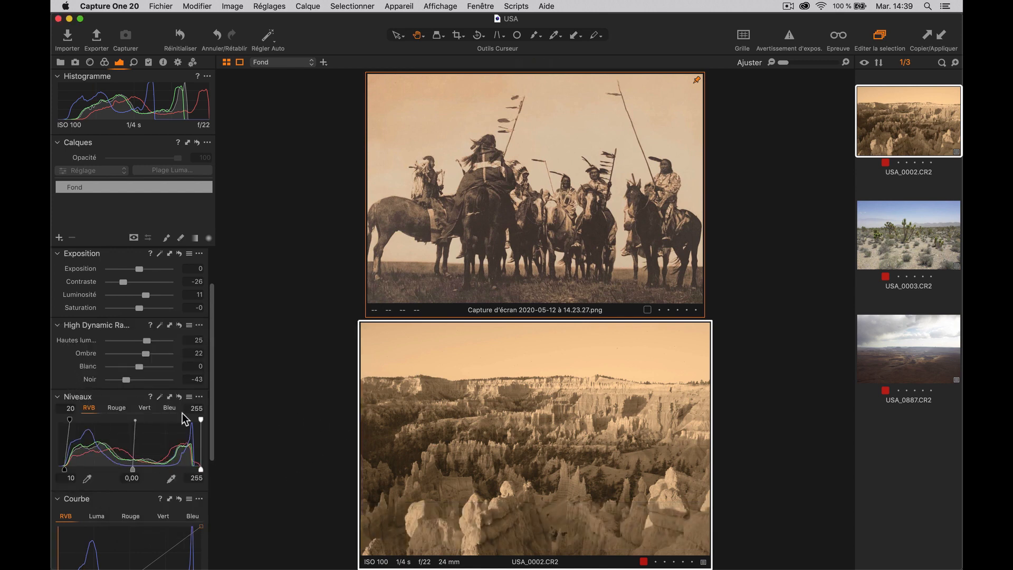
# Step: Save the levels and target levels of USA_0002.CR2 as a Levels user preset named USA
pyautogui.click(199, 398)
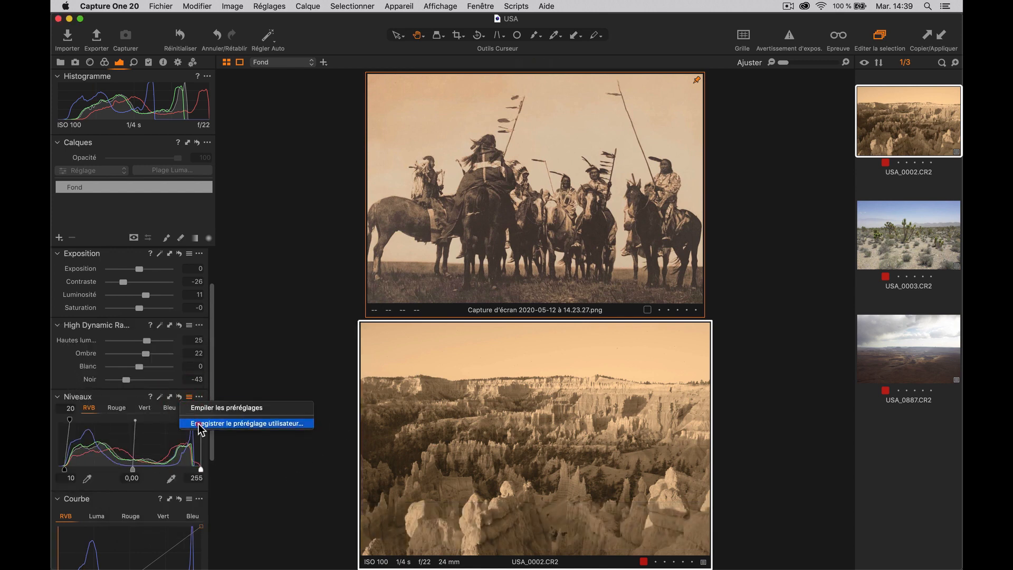
pyautogui.click(199, 422)
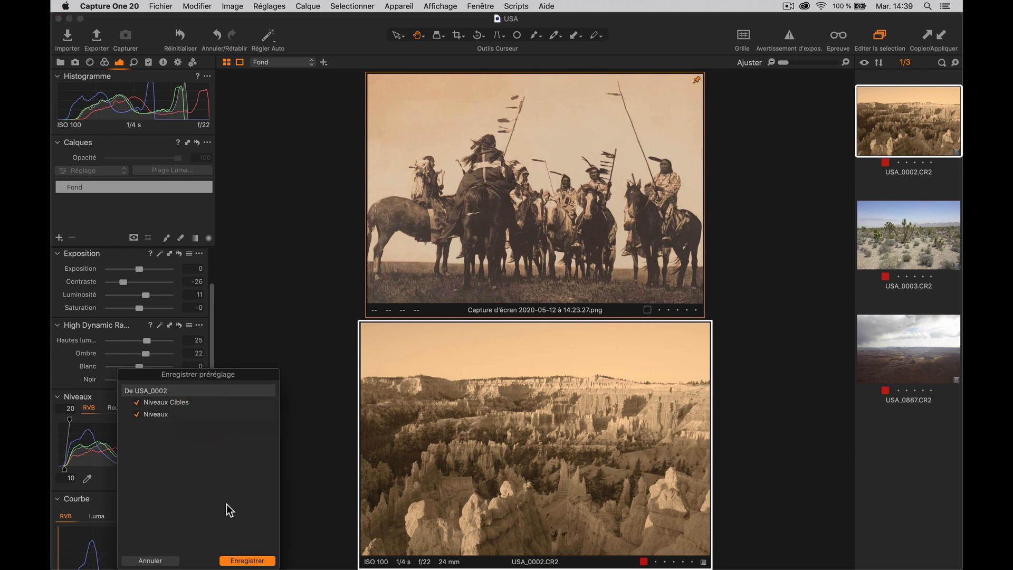
pyautogui.click(248, 561)
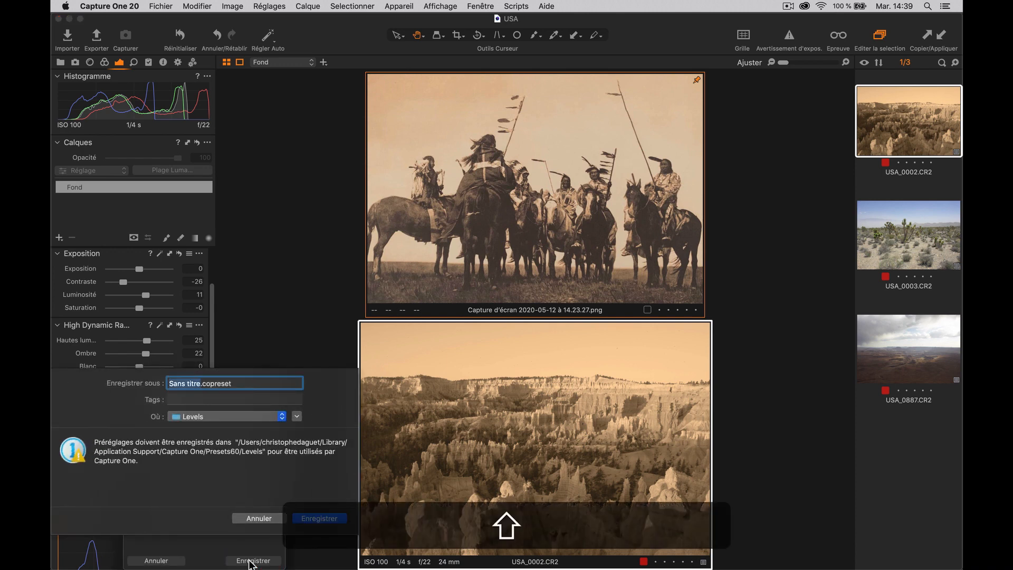
pyautogui.write('USA')
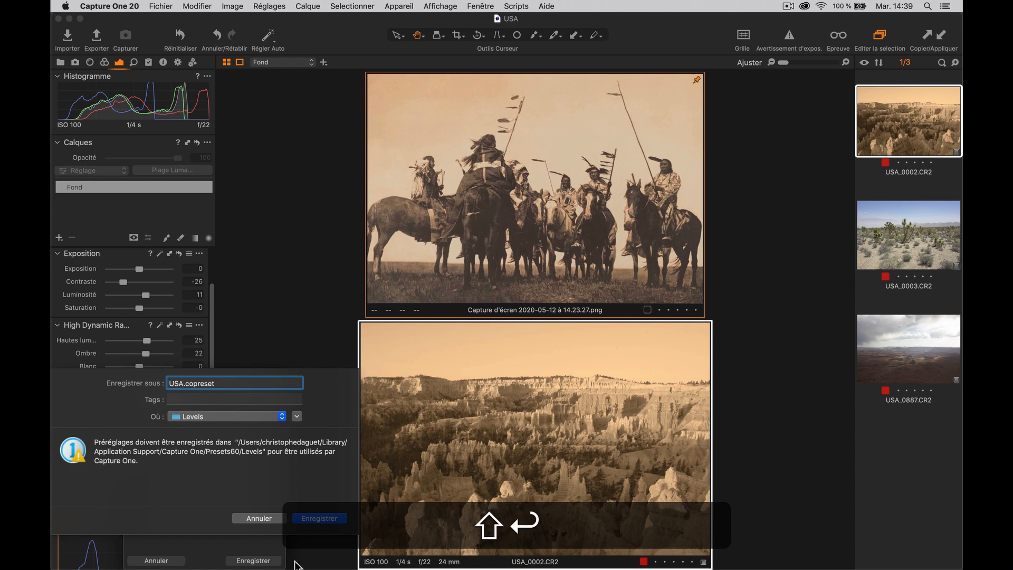
pyautogui.press('Return')
# Step: Detach the Color Balance tool as a floating window and hide the docked tools and the browser
pyautogui.scroll(-2, 111, 396)
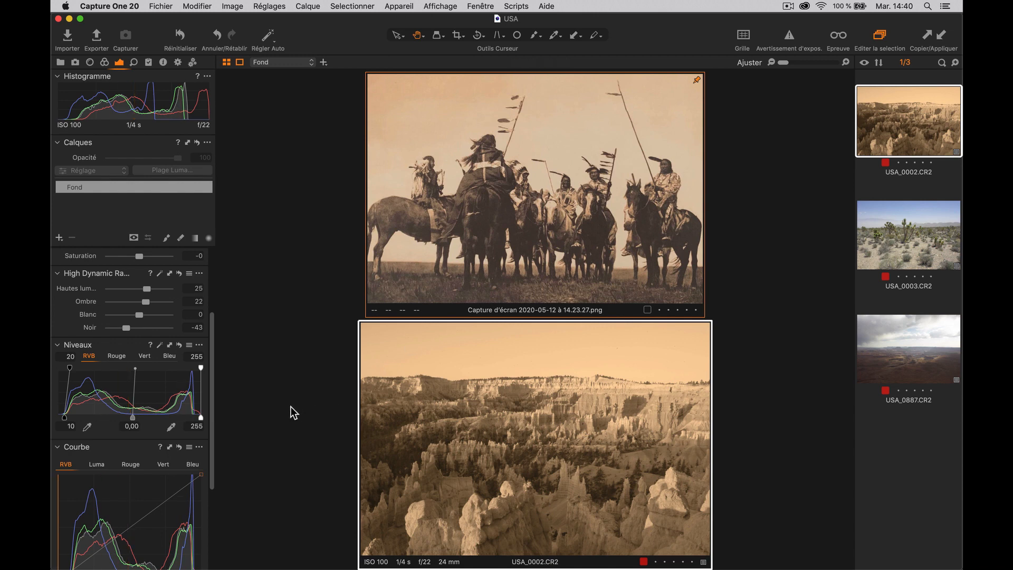
pyautogui.click(105, 63)
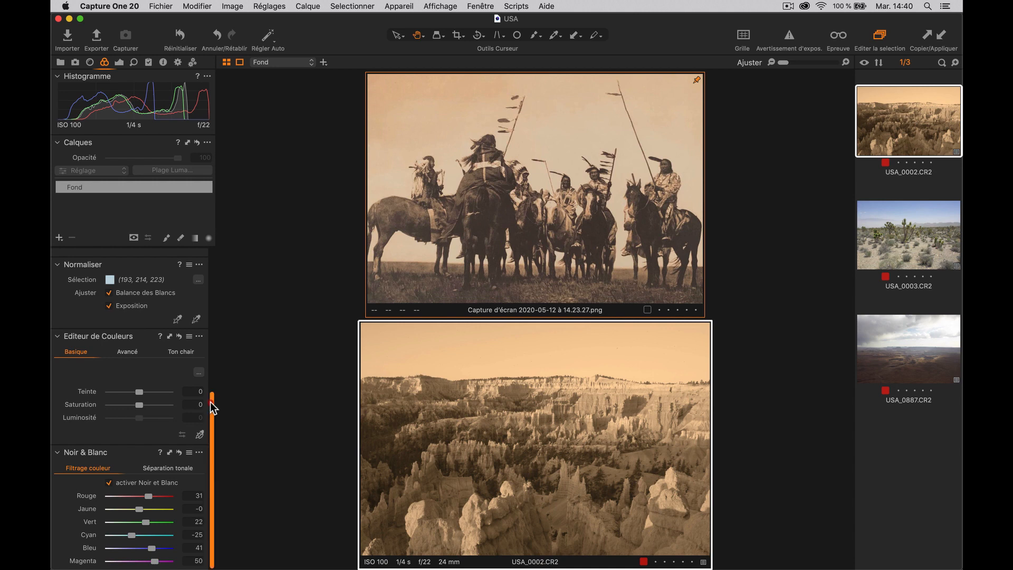
pyautogui.moveTo(211, 417); pyautogui.dragTo(215, 264)
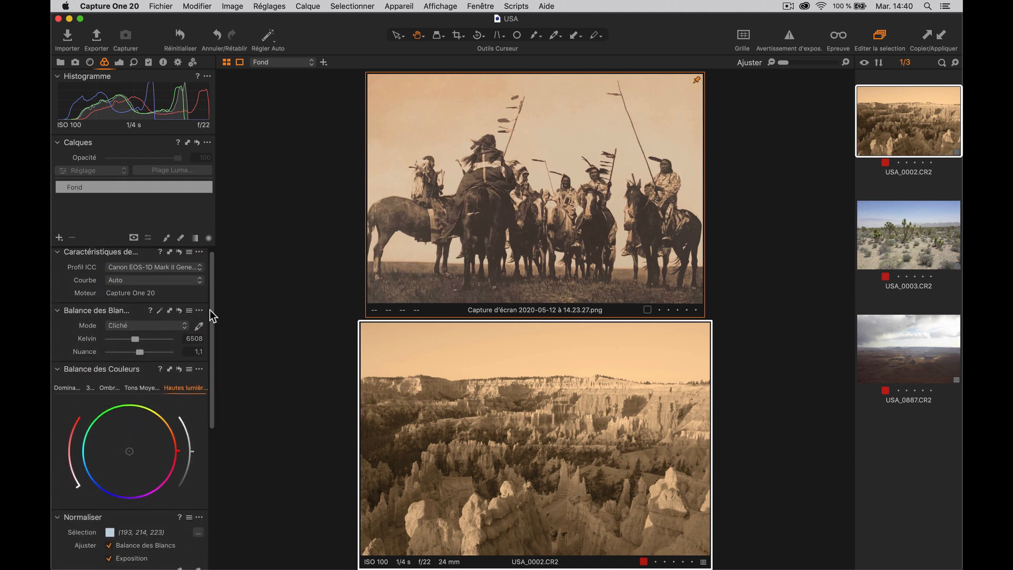
pyautogui.moveTo(77, 368); pyautogui.dragTo(271, 207)
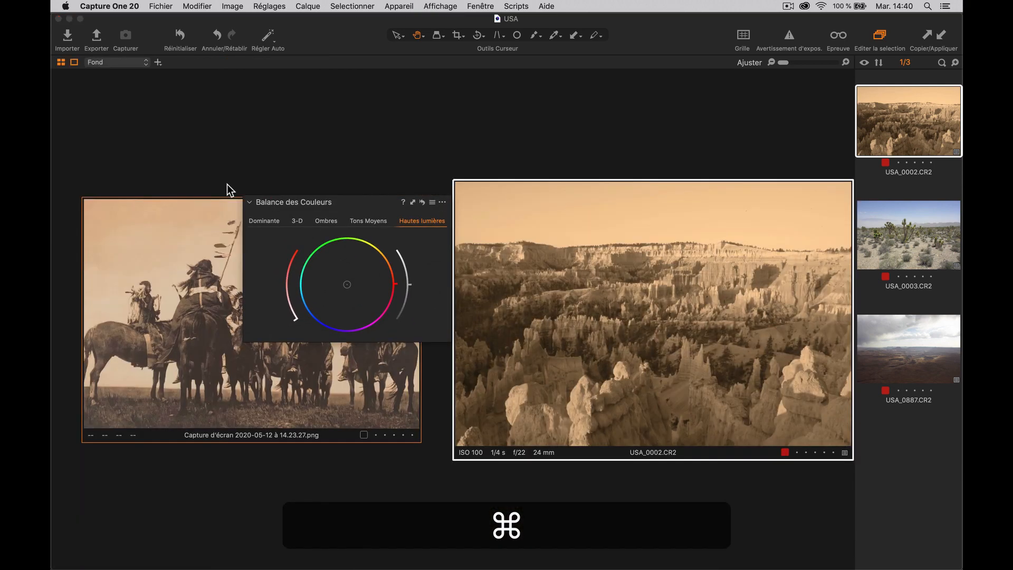
pyautogui.press('super+t')
pyautogui.press('super+b')
pyautogui.moveTo(296, 202); pyautogui.dragTo(326, 394)
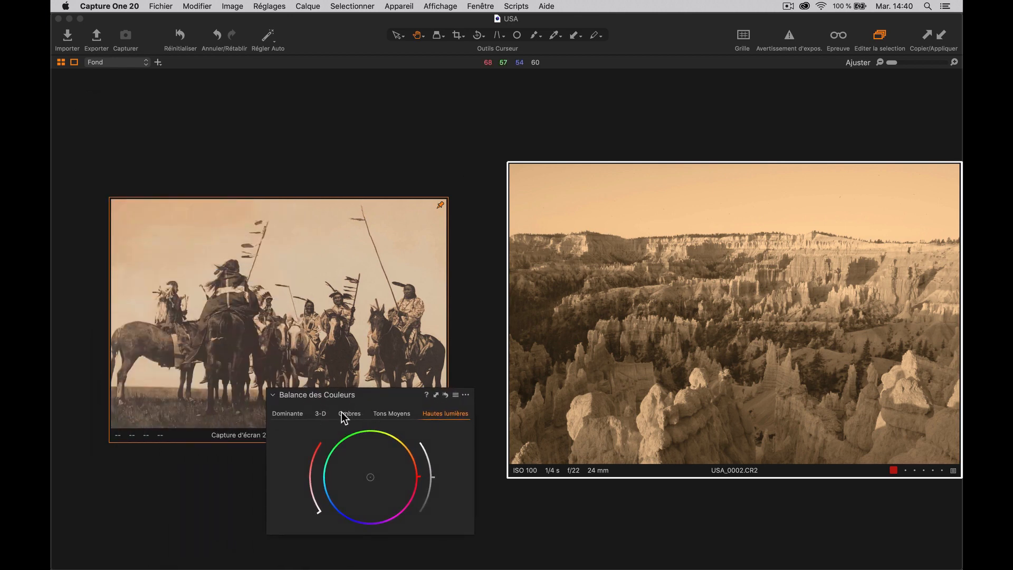
# Step: Show the three color balance wheels together, enlarge the floating tool and place it above the photos
pyautogui.click(319, 413)
pyautogui.moveTo(370, 394); pyautogui.dragTo(209, 110)
pyautogui.moveTo(312, 251); pyautogui.dragTo(420, 317)
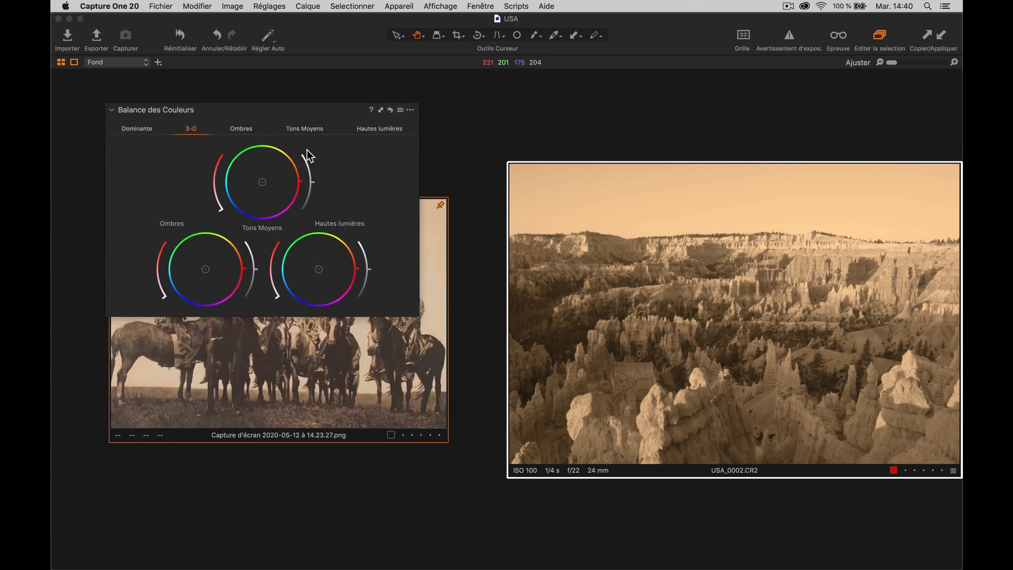
pyautogui.moveTo(289, 111); pyautogui.dragTo(534, 95)
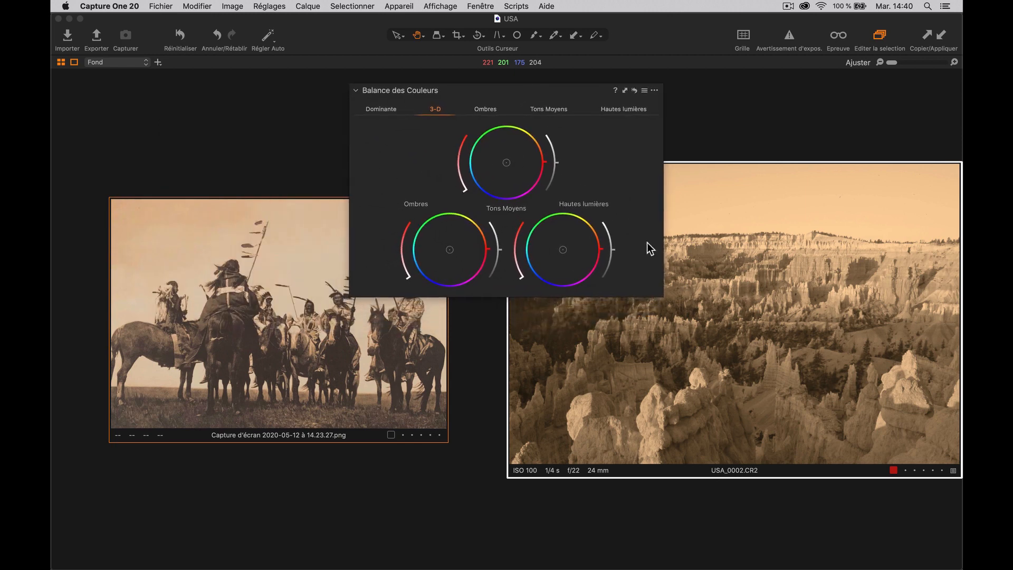
pyautogui.moveTo(658, 300); pyautogui.dragTo(672, 346)
pyautogui.moveTo(509, 89); pyautogui.dragTo(505, 17)
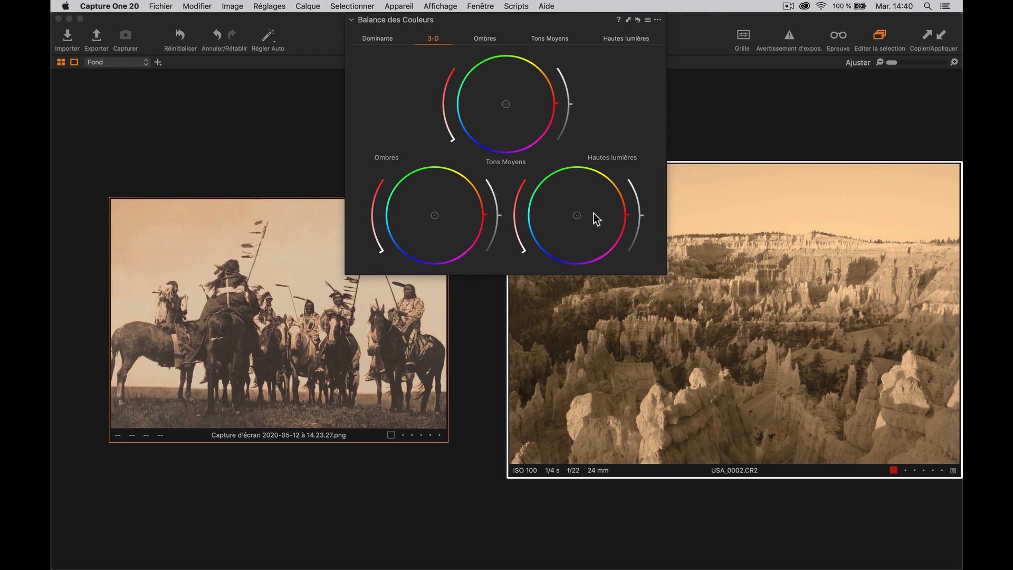
# Step: Tint the highlights of USA_0002.CR2 slightly toward orange-red with the highlights wheel, fine-tuning its hue and saturation
pyautogui.moveTo(627, 210)
pyautogui.mouseDown()
pyautogui.moveTo(612, 184)
pyautogui.moveTo(624, 205)
pyautogui.moveTo(612, 190)
pyautogui.moveTo(612, 200)
pyautogui.mouseUp()
pyautogui.moveTo(527, 255); pyautogui.dragTo(520, 230)
pyautogui.moveTo(627, 210); pyautogui.dragTo(625, 208)
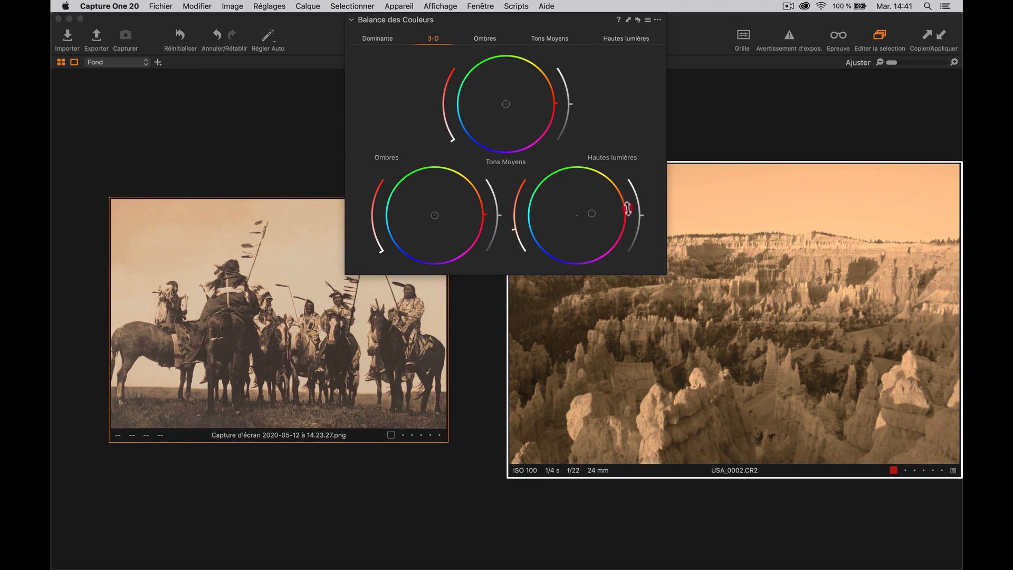
pyautogui.moveTo(513, 231); pyautogui.dragTo(514, 236)
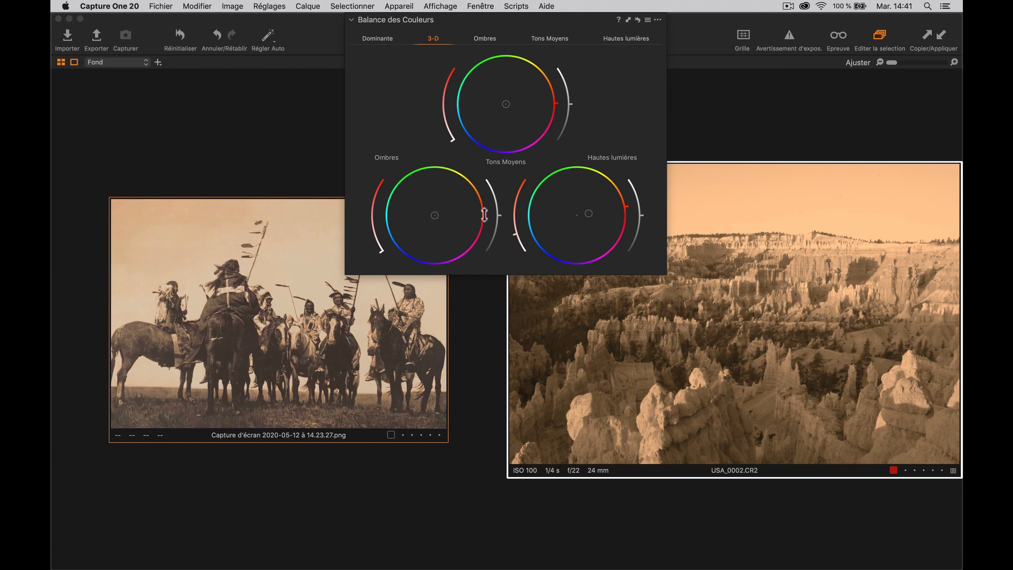
# Step: Shift the shadows and midtones of USA_0002.CR2 moderately toward blue with their color balance wheels
pyautogui.moveTo(484, 211); pyautogui.dragTo(370, 227)
pyautogui.moveTo(506, 103)
pyautogui.mouseDown()
pyautogui.moveTo(515, 95)
pyautogui.moveTo(501, 108)
pyautogui.mouseUp()
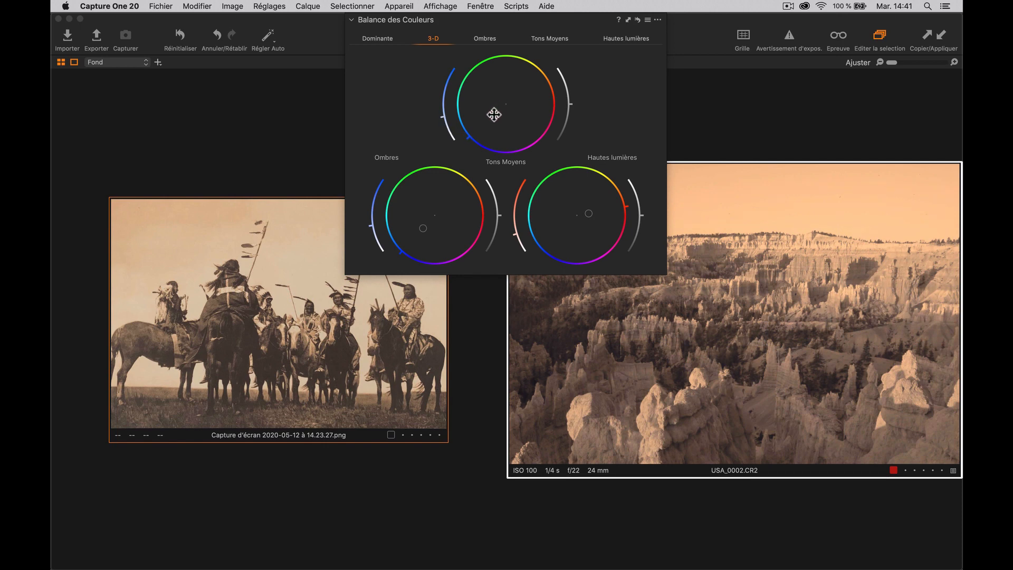
pyautogui.moveTo(442, 119)
pyautogui.mouseDown()
pyautogui.moveTo(439, 107)
pyautogui.moveTo(441, 125)
pyautogui.mouseUp()
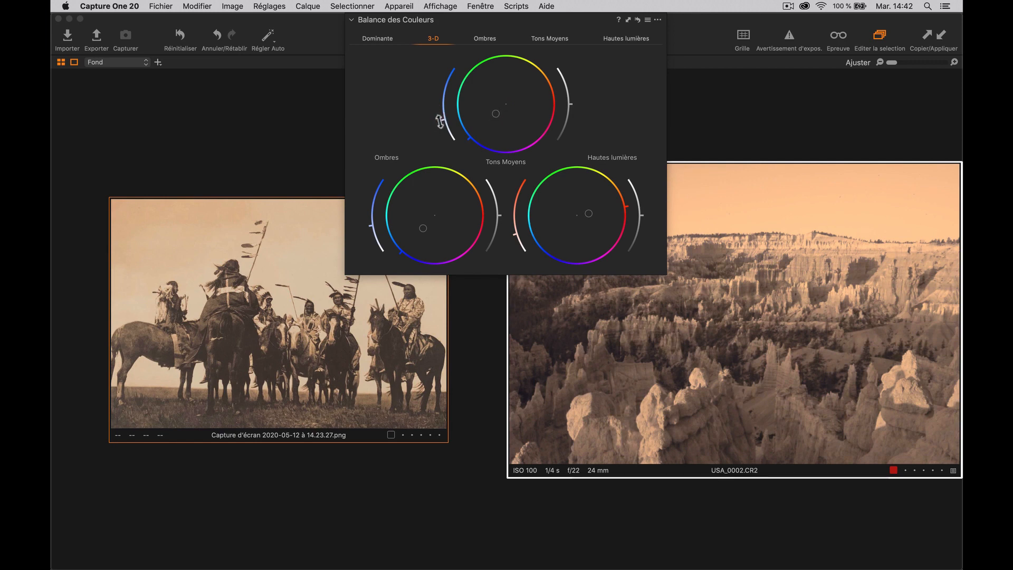
# Step: Restore the workspace with docked tools and the browser in place of the floating color balance window
pyautogui.click(479, 6)
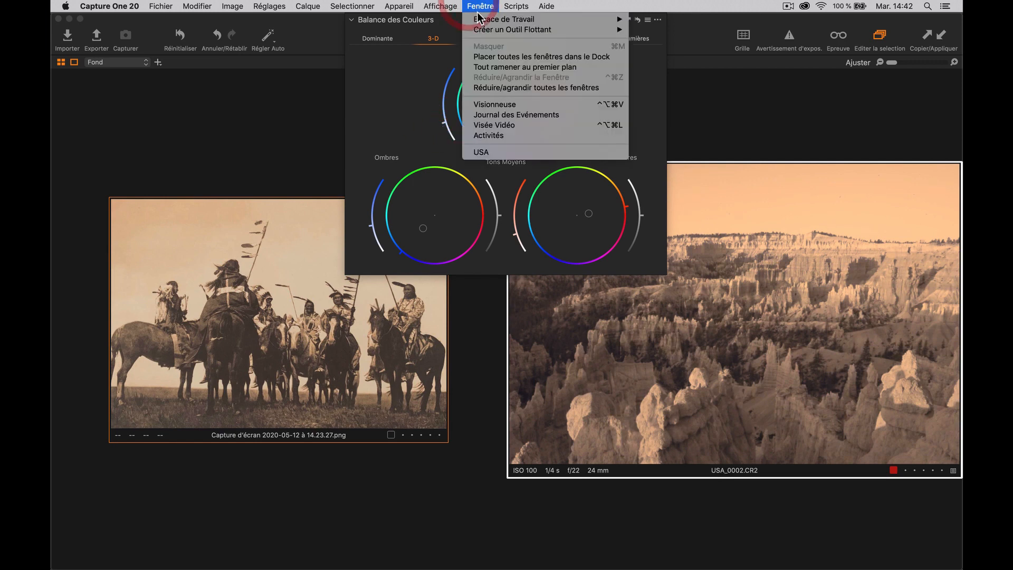
pyautogui.moveTo(483, 19)
pyautogui.click(652, 52)
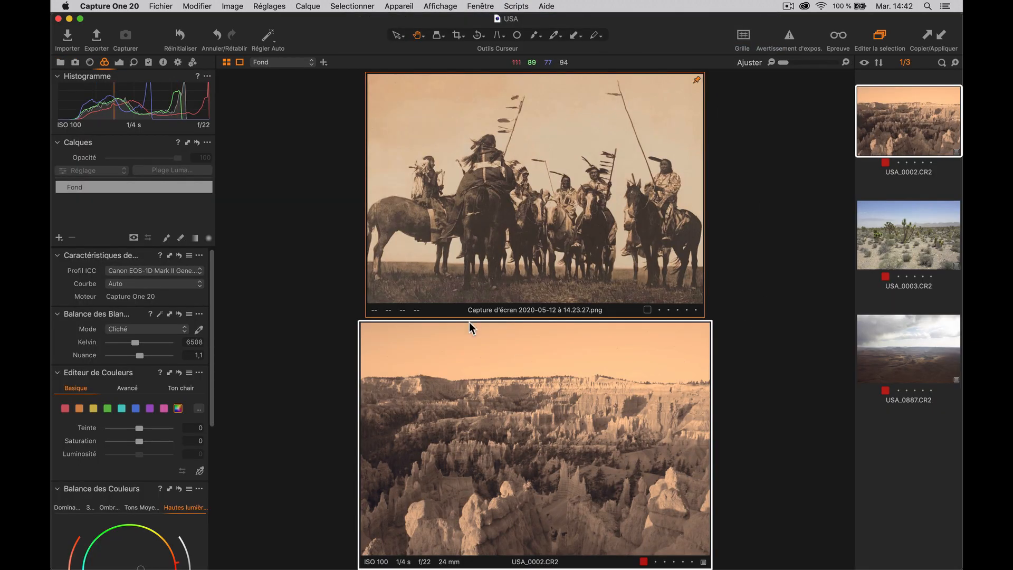
# Step: Set the input highlight level of USA_0002.CR2 to 240 and its high dynamic range highlights to 70
pyautogui.click(120, 61)
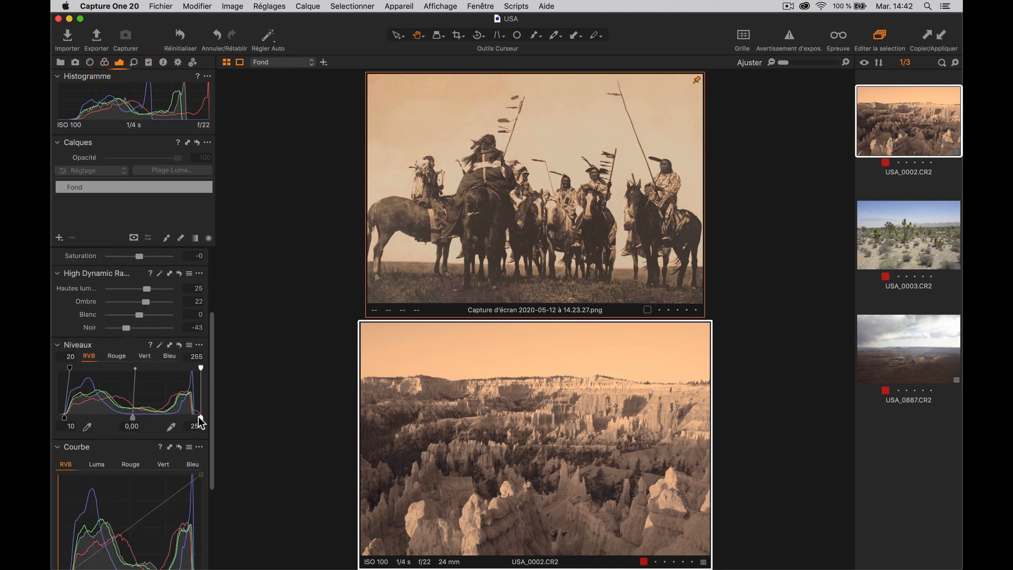
pyautogui.moveTo(199, 417); pyautogui.dragTo(190, 415)
pyautogui.moveTo(147, 345); pyautogui.dragTo(161, 346)
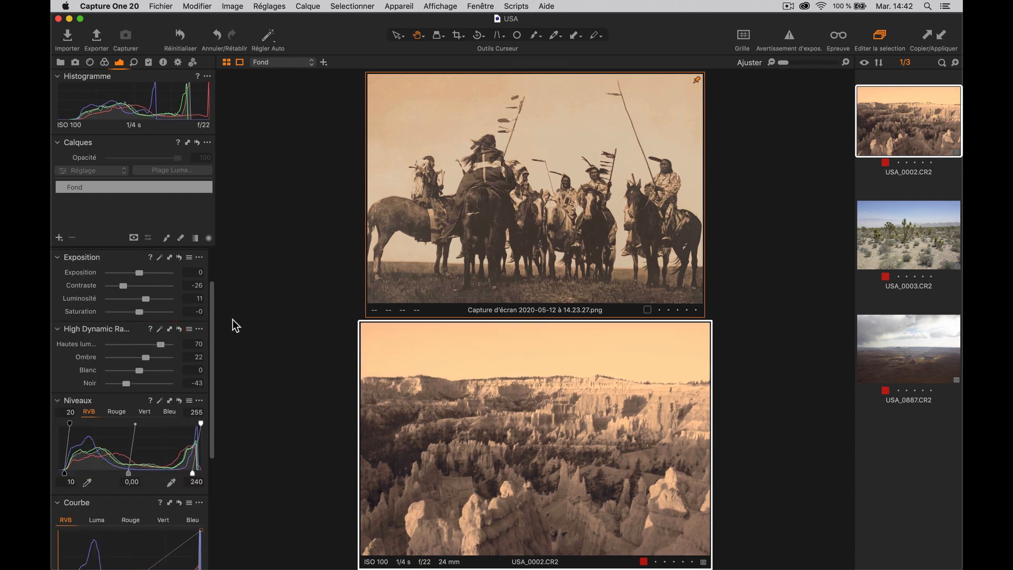
# Step: In the black-and-white settings of USA_0002.CR2, set the yellow filter to -11 and the highlight split-toning saturation to 27
pyautogui.click(105, 63)
pyautogui.moveTo(213, 315); pyautogui.dragTo(205, 435)
pyautogui.moveTo(137, 467); pyautogui.dragTo(135, 465)
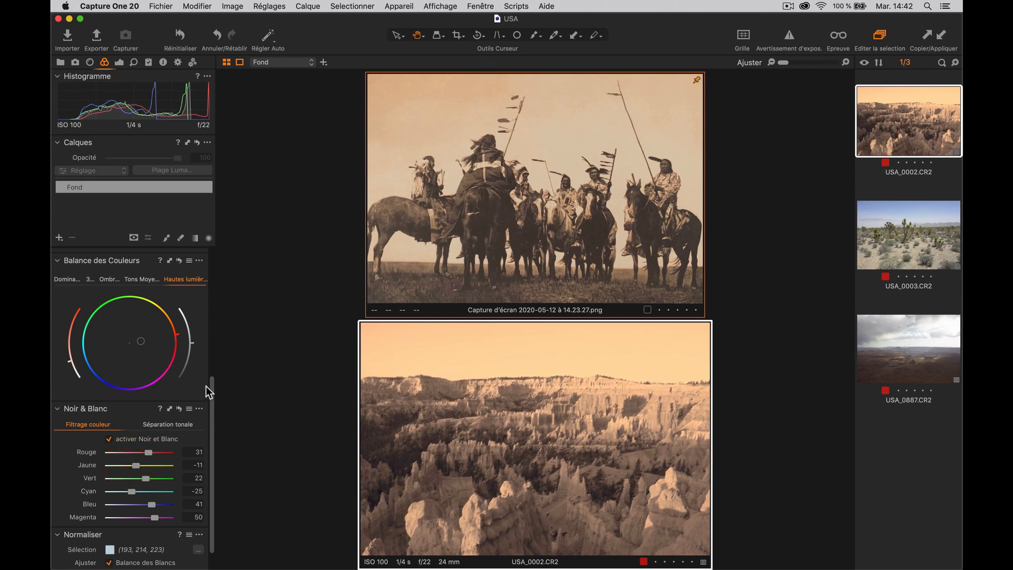
pyautogui.click(167, 424)
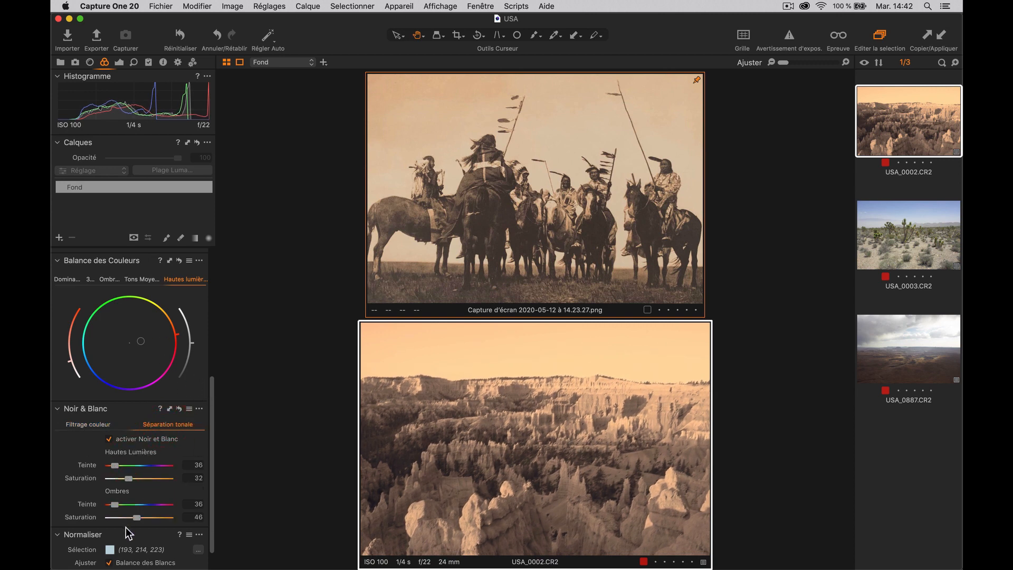
pyautogui.moveTo(129, 478); pyautogui.dragTo(125, 479)
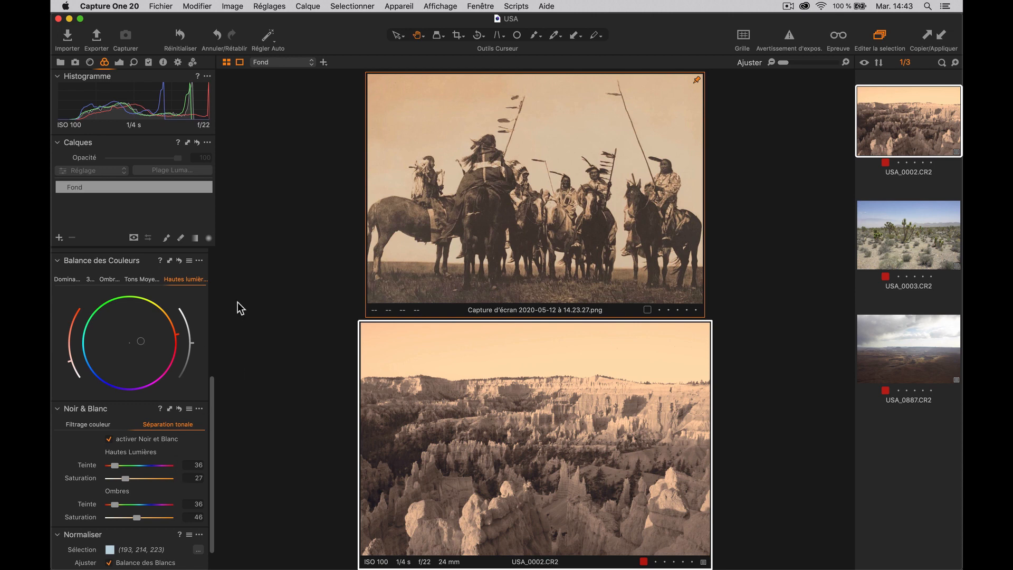
# Step: Set the clarity of USA_0002.CR2 to -34 and its structure to 47
pyautogui.click(120, 63)
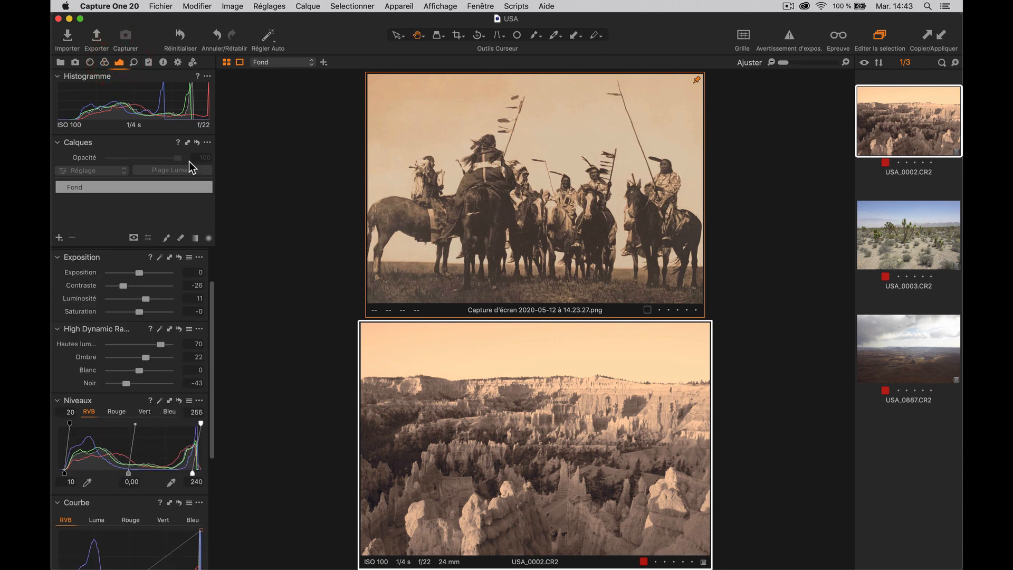
pyautogui.moveTo(212, 292); pyautogui.dragTo(209, 416)
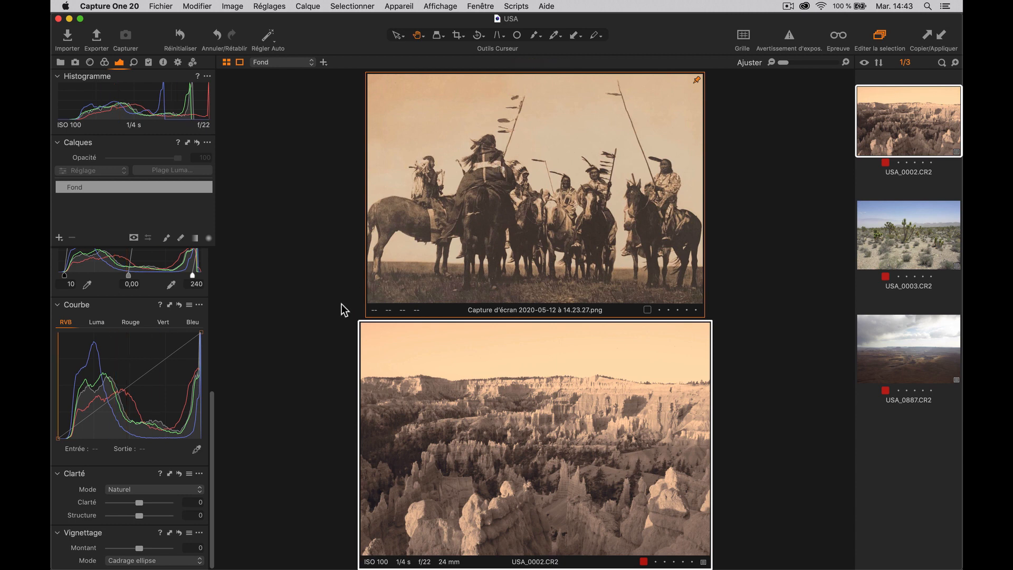
pyautogui.moveTo(137, 503)
pyautogui.mouseDown()
pyautogui.moveTo(109, 503)
pyautogui.moveTo(129, 504)
pyautogui.mouseUp()
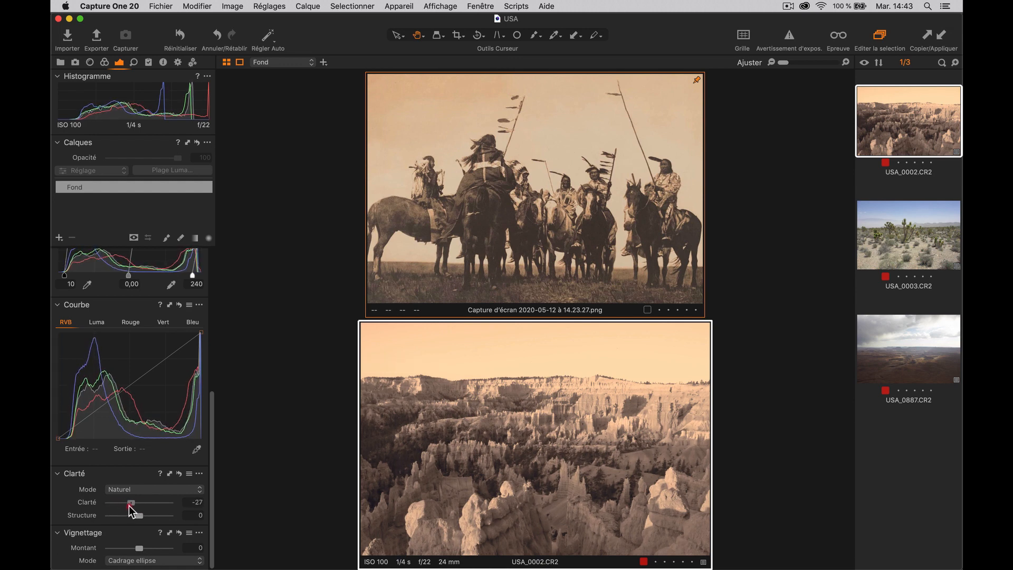
pyautogui.moveTo(128, 505); pyautogui.dragTo(128, 506)
pyautogui.moveTo(139, 516); pyautogui.dragTo(153, 516)
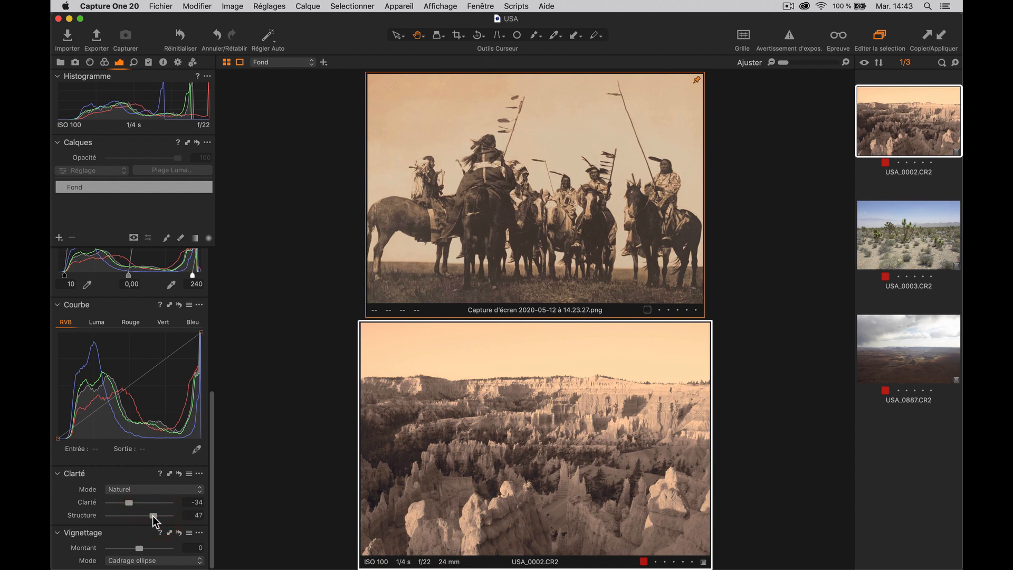
# Step: Save the clarity and structure settings as a user preset named USA
pyautogui.click(186, 473)
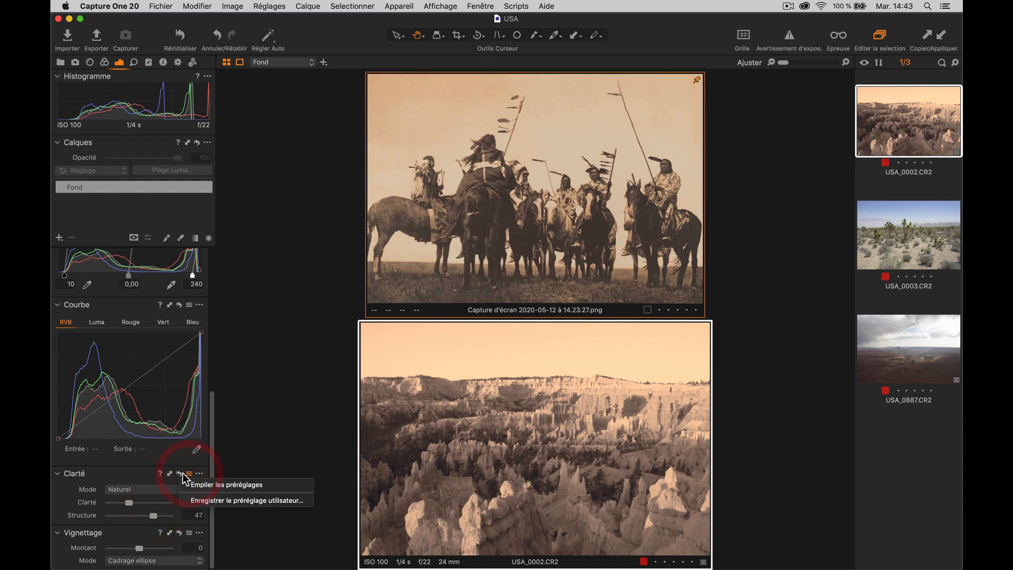
pyautogui.click(193, 500)
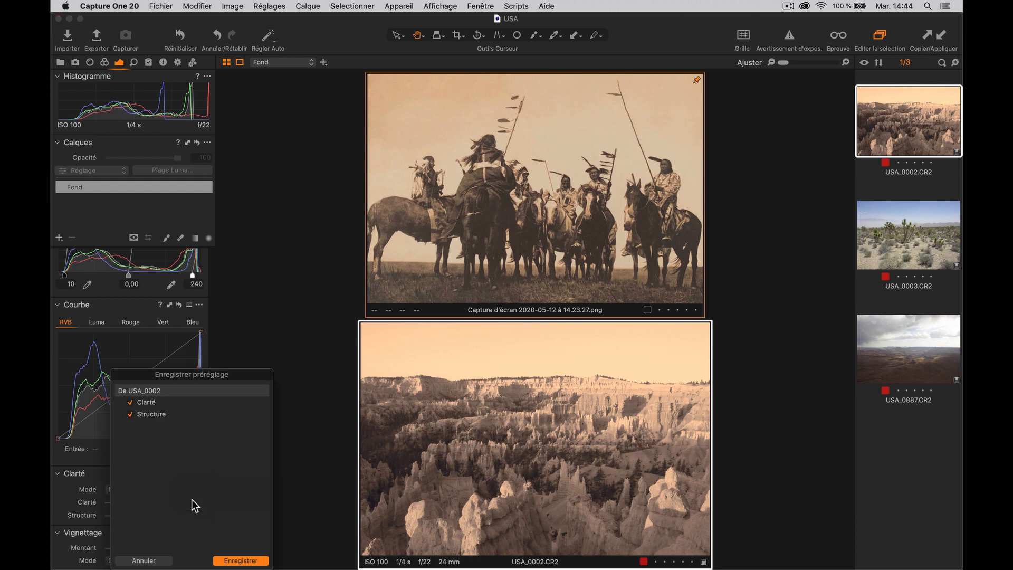
pyautogui.press('shift')
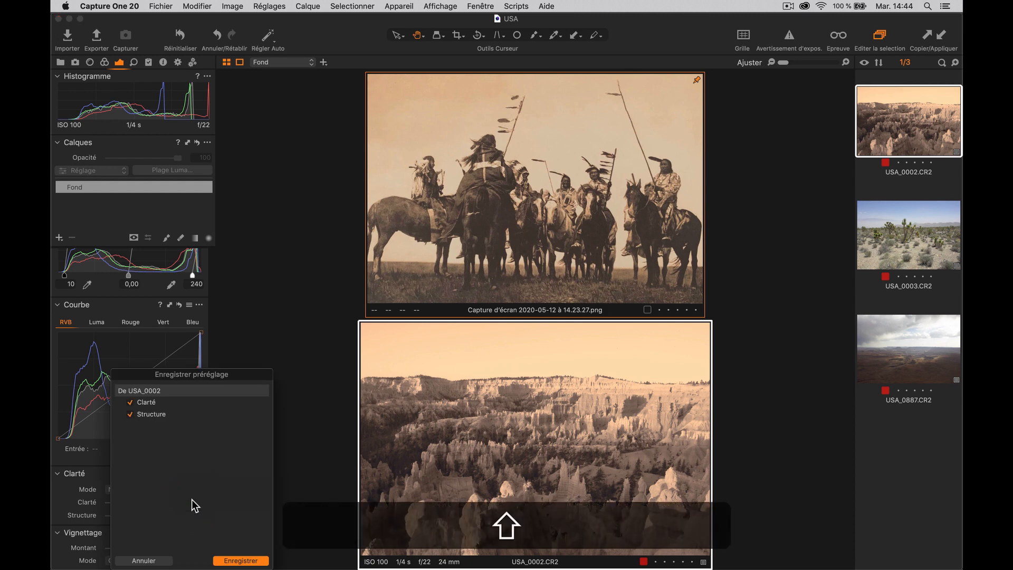
pyautogui.click(228, 561)
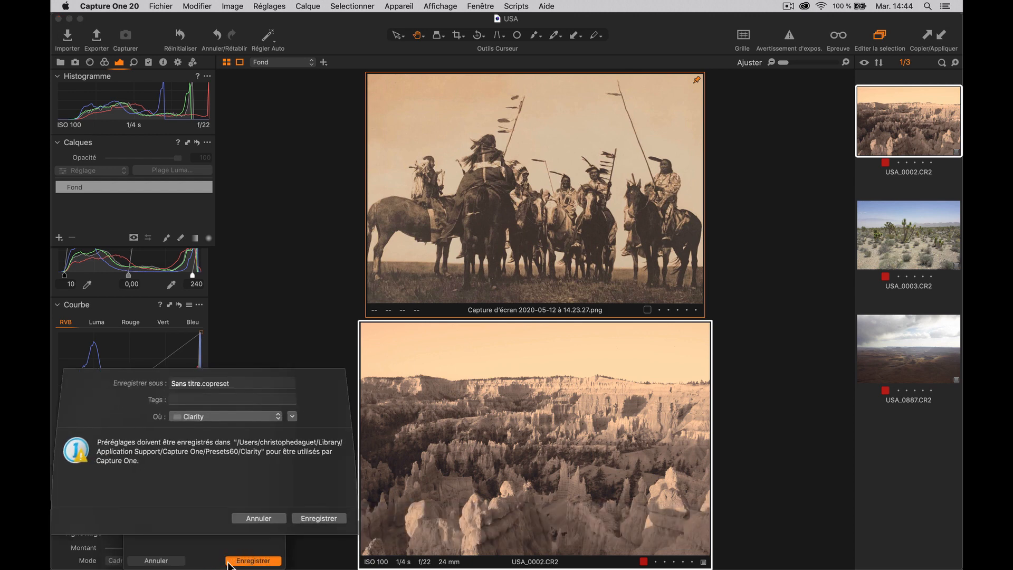
pyautogui.write('USA')
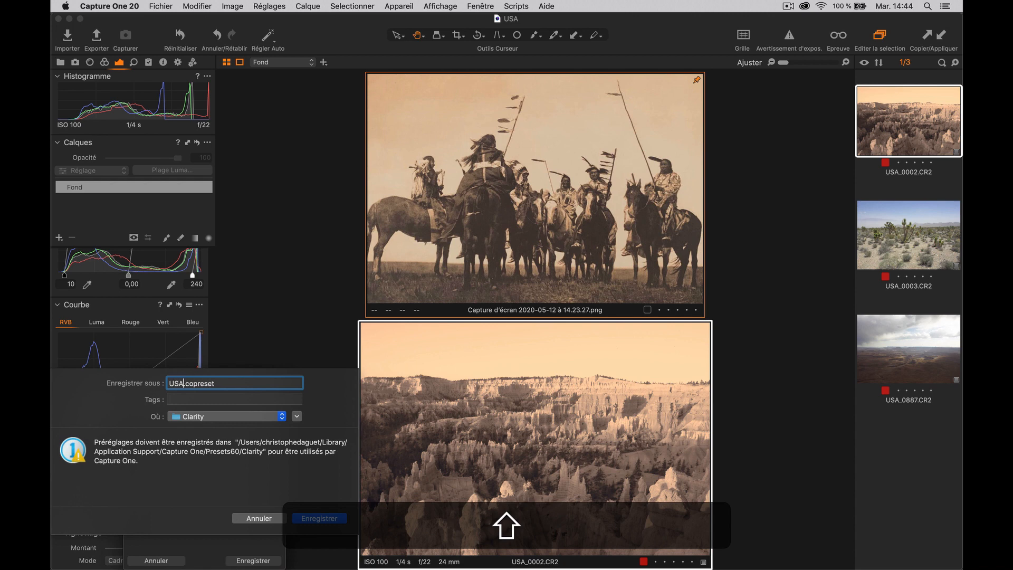
pyautogui.press('Return')
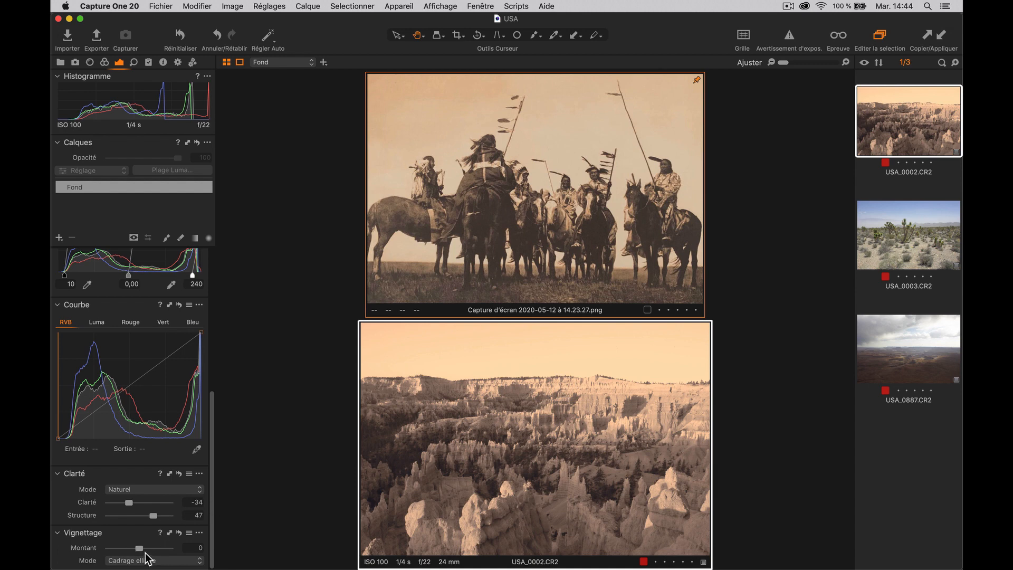
# Step: Set the vignetting amount of USA_0002.CR2 to 1,52 and save it as a user preset named USA
pyautogui.moveTo(140, 551); pyautogui.dragTo(151, 553)
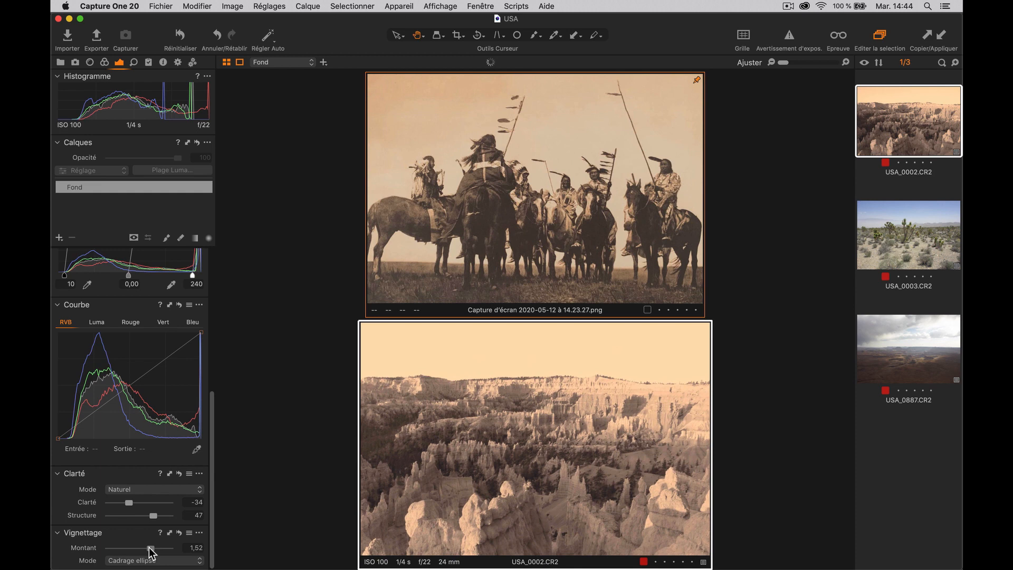
pyautogui.click(189, 532)
pyautogui.click(225, 560)
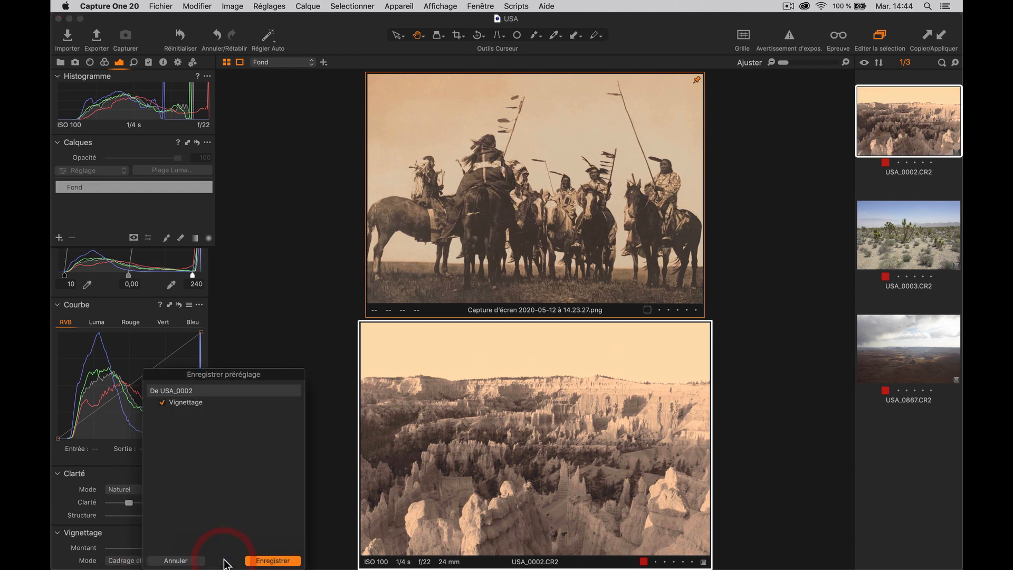
pyautogui.click(273, 561)
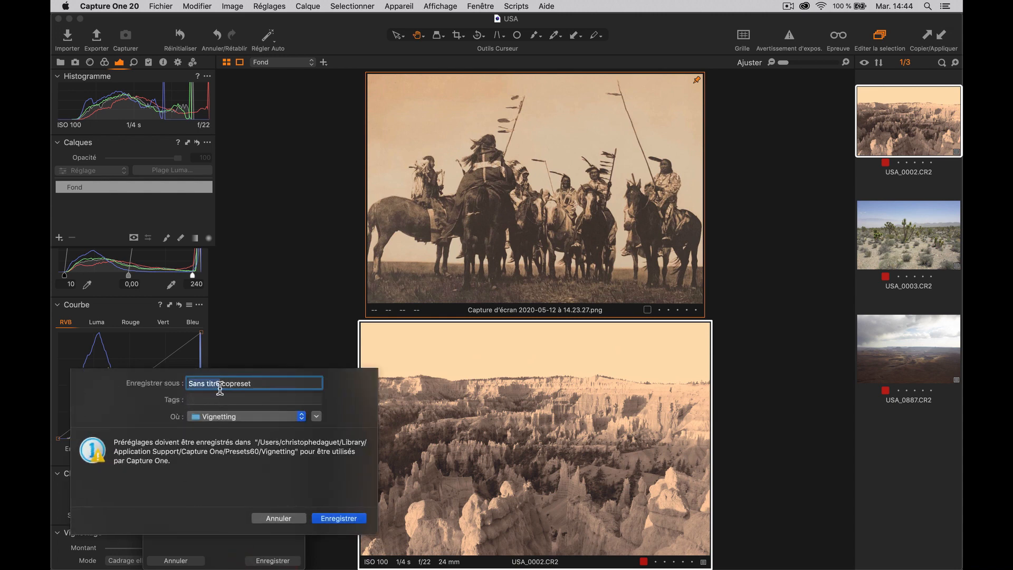
pyautogui.write('USA')
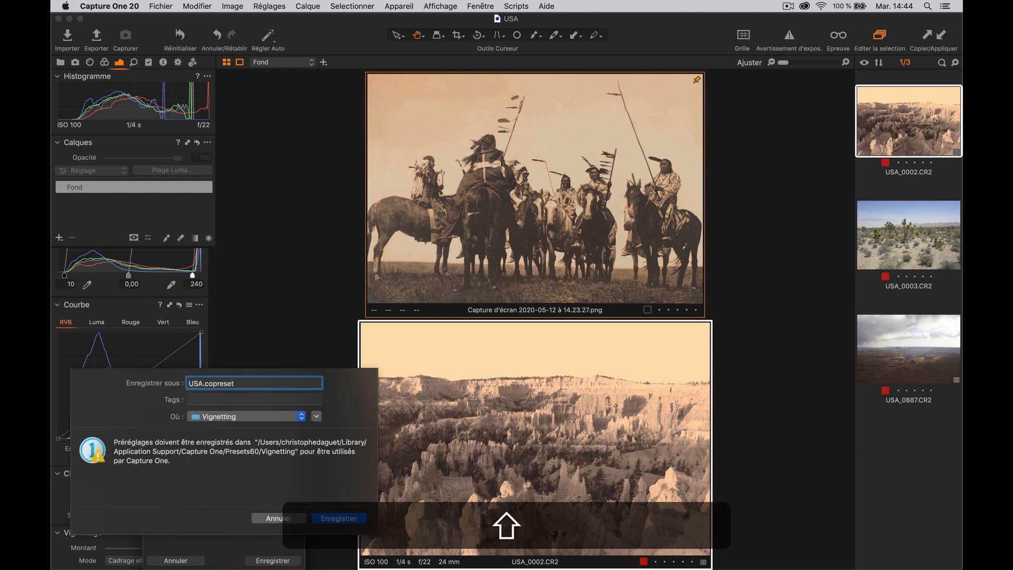
pyautogui.press('Return')
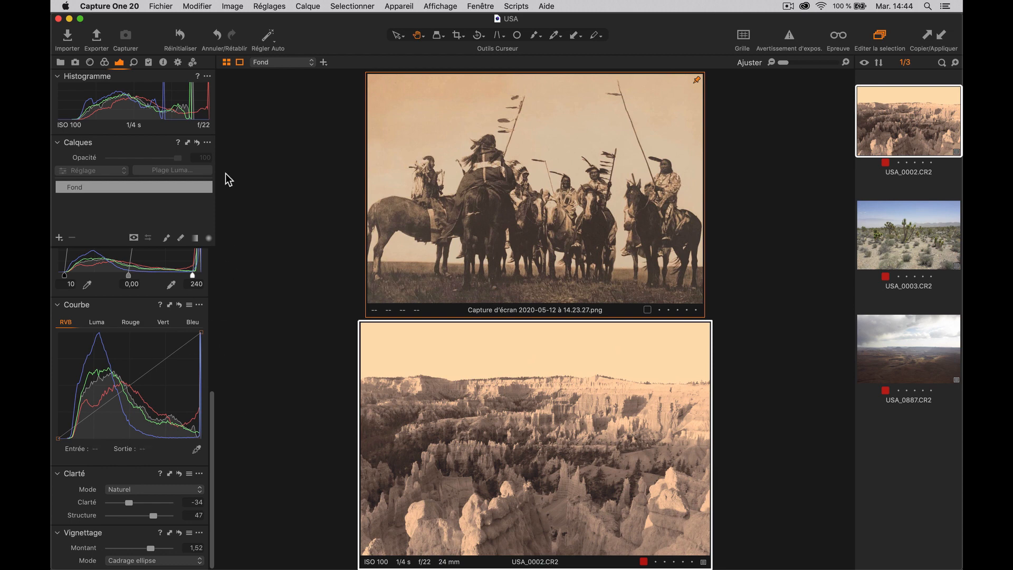
# Step: Set the sharpening amount of USA_0002.CR2 to 342 with radius 1, and luminance noise reduction to 36
pyautogui.click(134, 62)
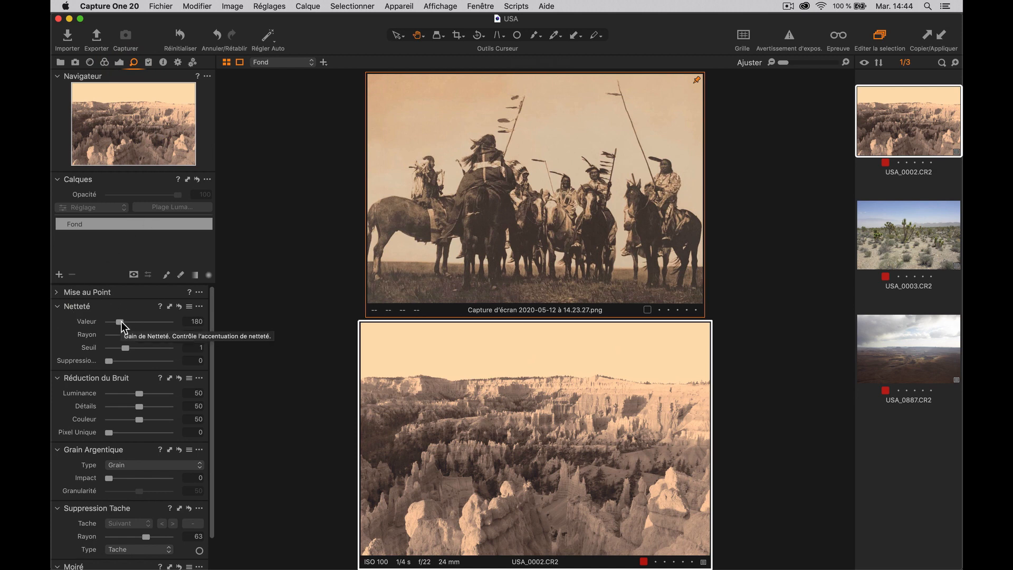
pyautogui.moveTo(121, 322); pyautogui.dragTo(131, 337)
pyautogui.moveTo(137, 394); pyautogui.dragTo(129, 393)
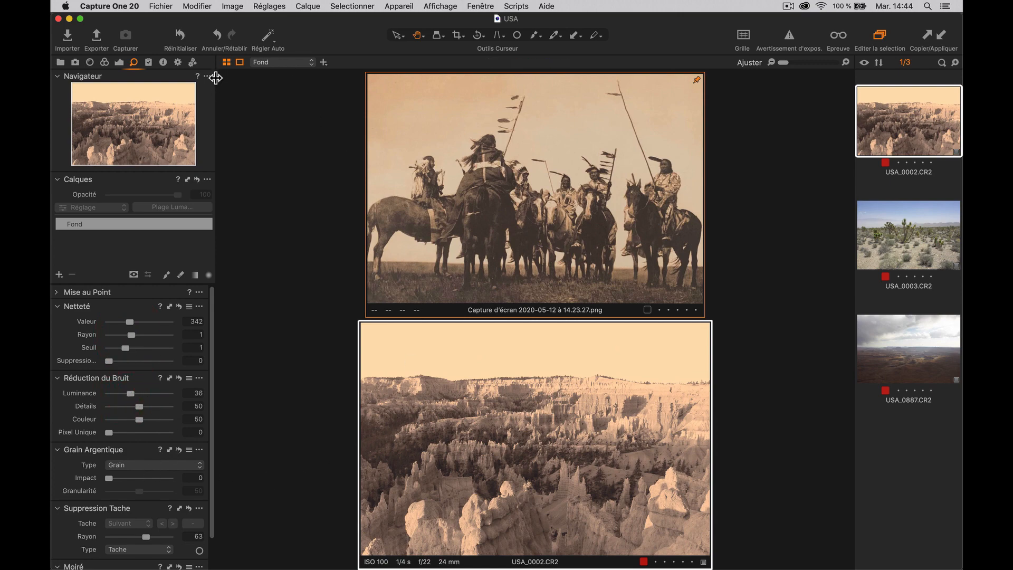
# Step: With USA_0002.CR2 shown alone at 100%, apply silver-rich film grain (Grain riche en sels d'argent) with impact 60 and granularity 84
pyautogui.click(226, 62)
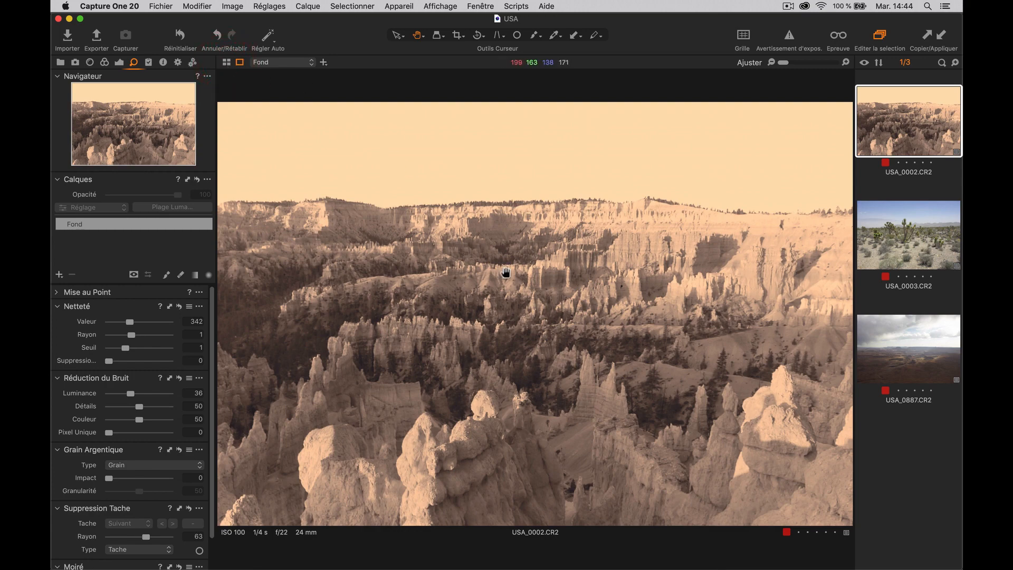
pyautogui.click(508, 308)
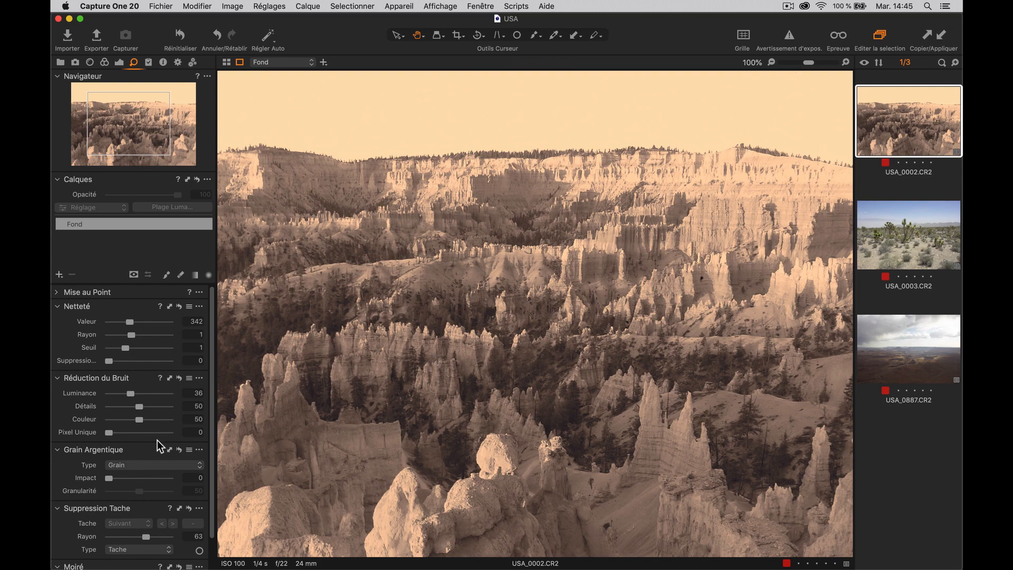
pyautogui.click(131, 465)
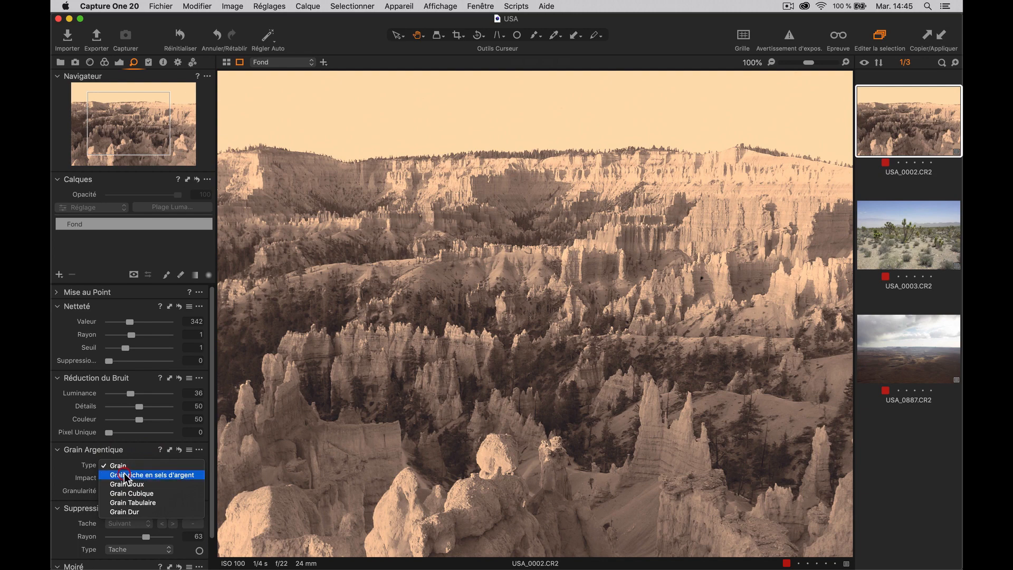
pyautogui.click(124, 474)
pyautogui.moveTo(107, 479); pyautogui.dragTo(160, 492)
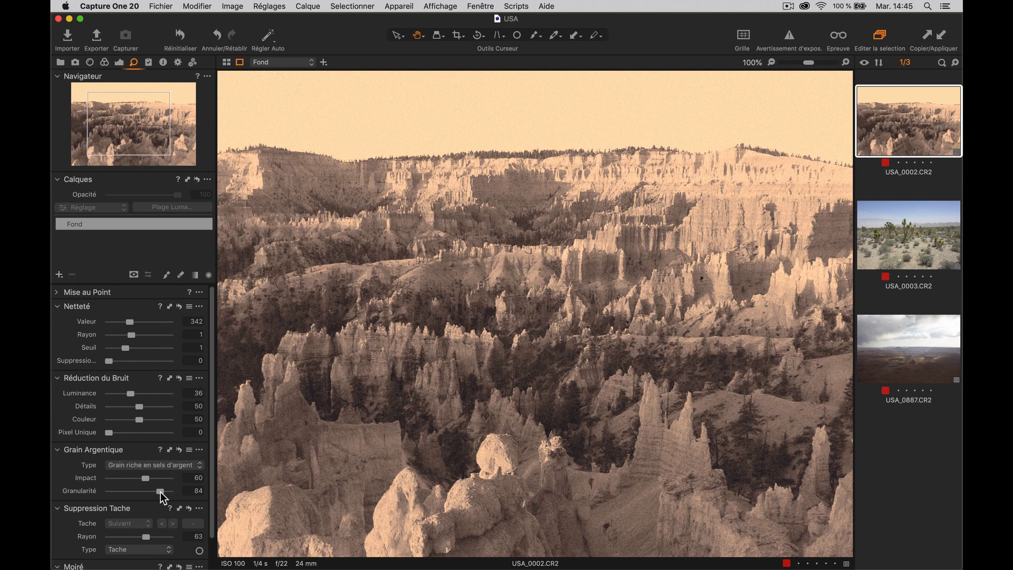
# Step: Save the film grain settings of USA_0002.CR2 as a user preset named USA
pyautogui.click(189, 455)
pyautogui.click(196, 451)
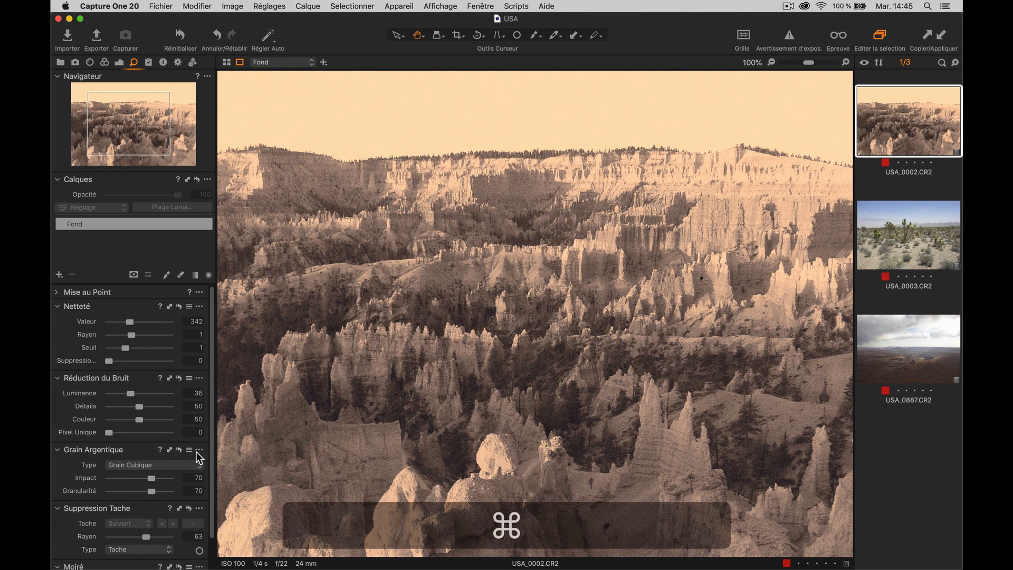
pyautogui.click(189, 450)
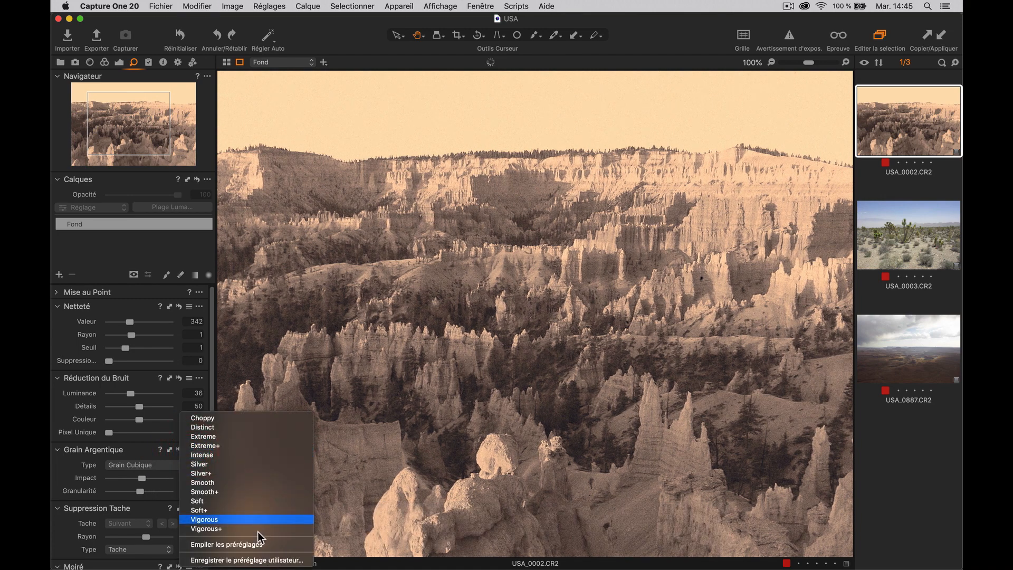
pyautogui.click(248, 560)
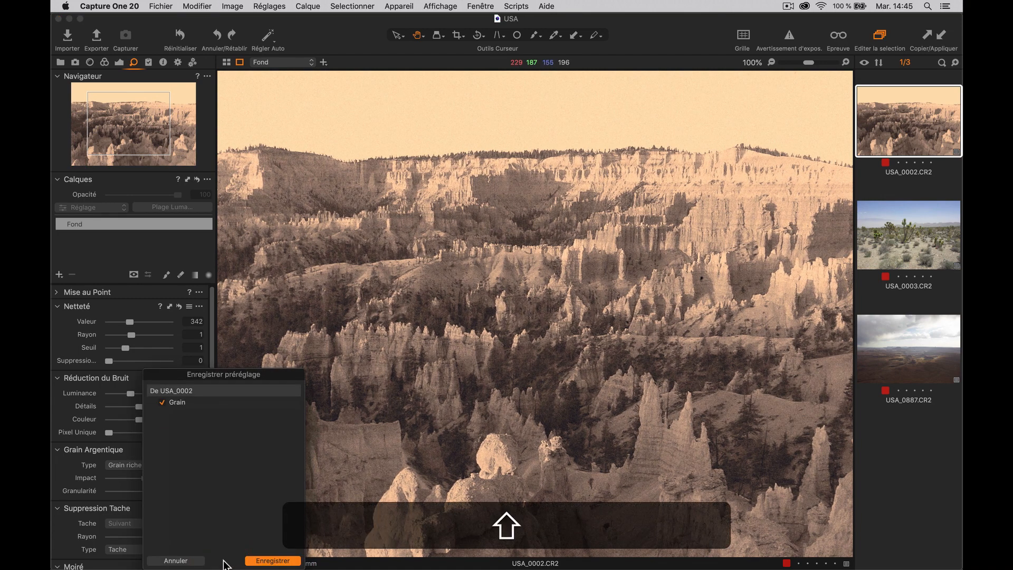
pyautogui.click(269, 558)
pyautogui.write('USA.copreset')
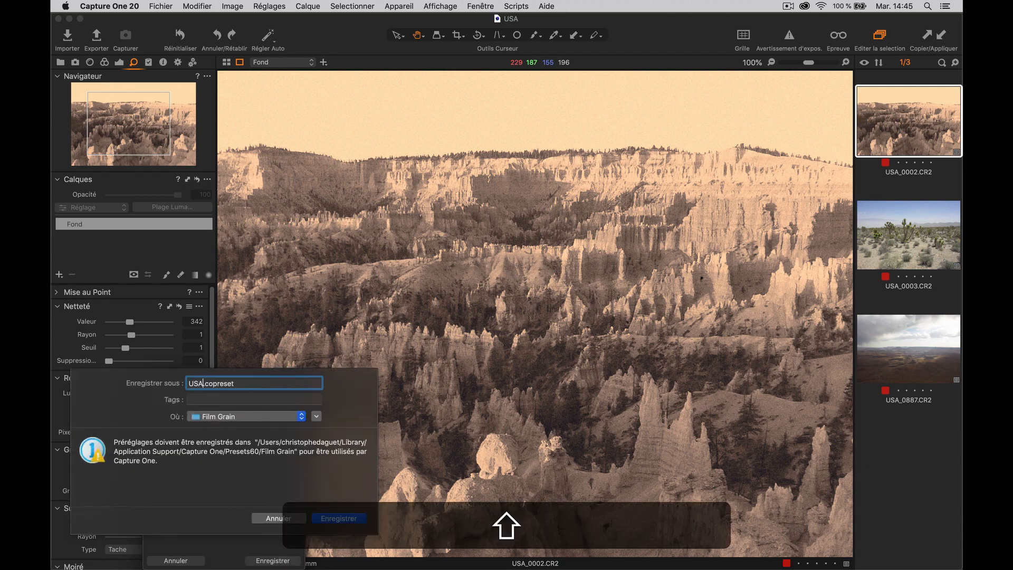
pyautogui.press('Return')
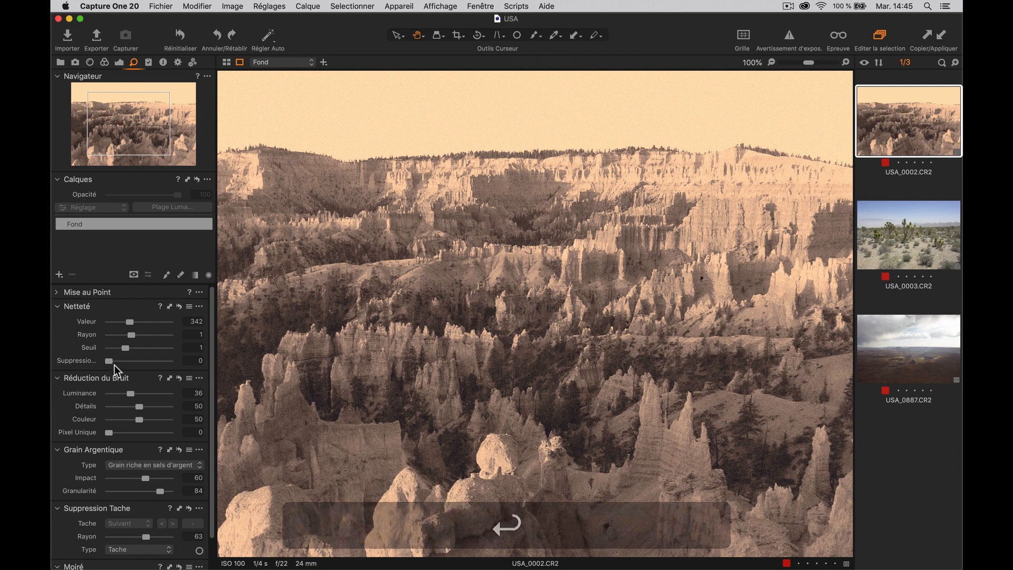
# Step: On USA_0887.CR2, remove the two dark spots near the horizon and one in the upper clouds, reducing the spot radius to 23
pyautogui.moveTo(651, 248); pyautogui.dragTo(545, 258)
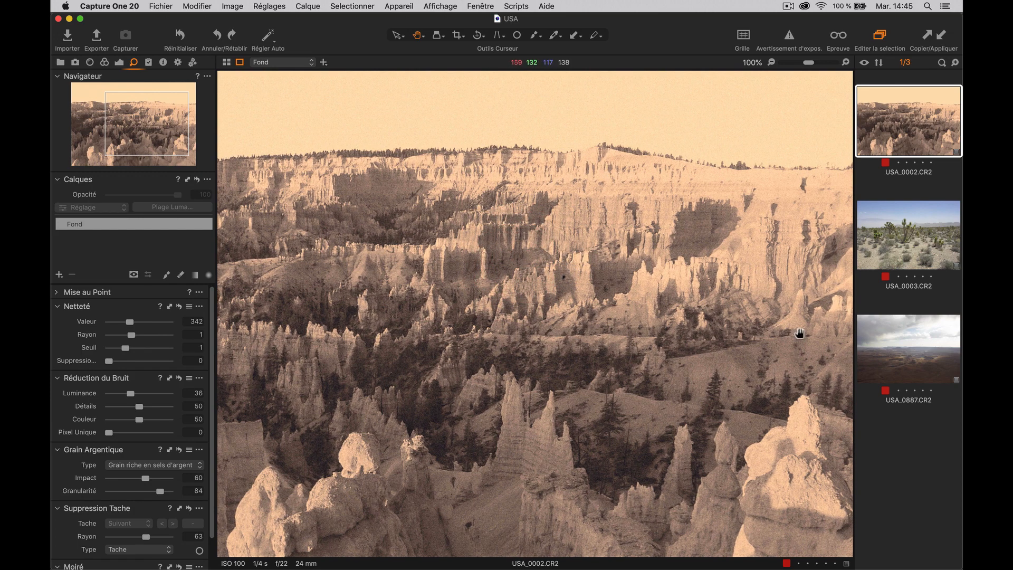
pyautogui.click(920, 342)
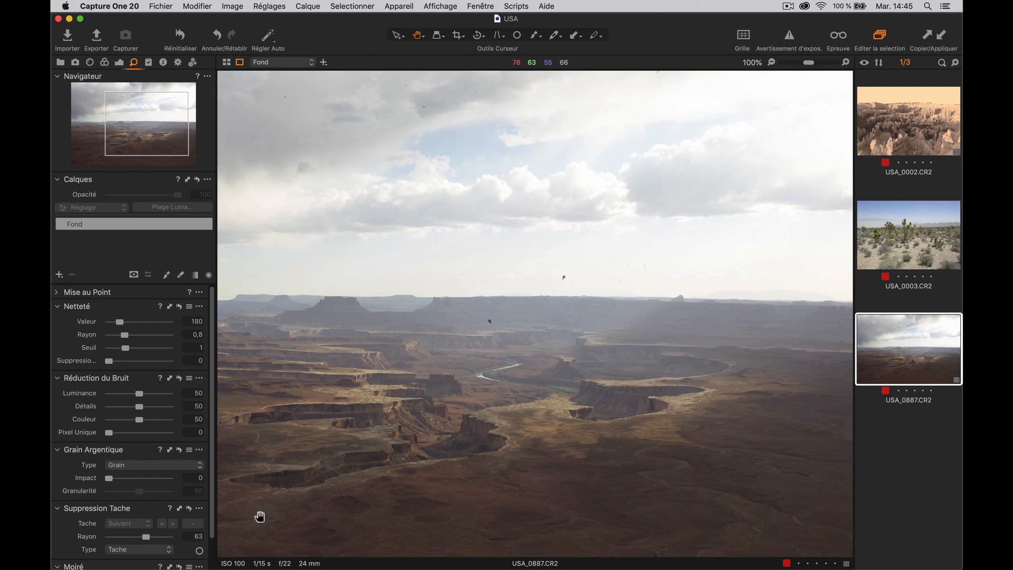
pyautogui.click(200, 551)
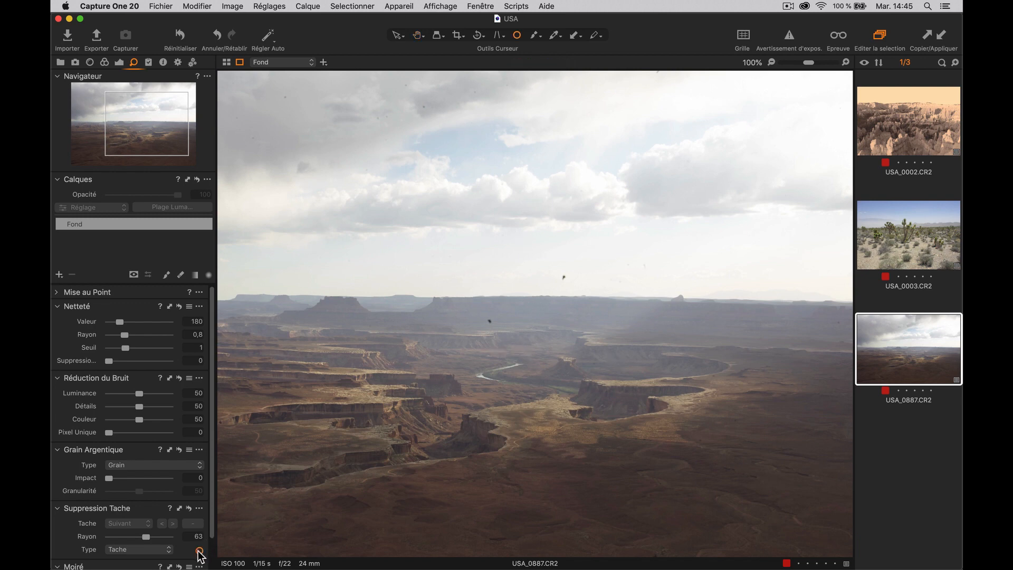
pyautogui.click(564, 278)
pyautogui.moveTo(545, 287); pyautogui.dragTo(556, 280)
pyautogui.click(489, 321)
pyautogui.click(423, 106)
pyautogui.moveTo(416, 115); pyautogui.dragTo(416, 112)
# Step: Remove two more dust spots from the upper sky of USA_0887.CR2
pyautogui.moveTo(662, 225)
pyautogui.mouseDown()
pyautogui.moveTo(463, 246)
pyautogui.moveTo(462, 381)
pyautogui.mouseUp()
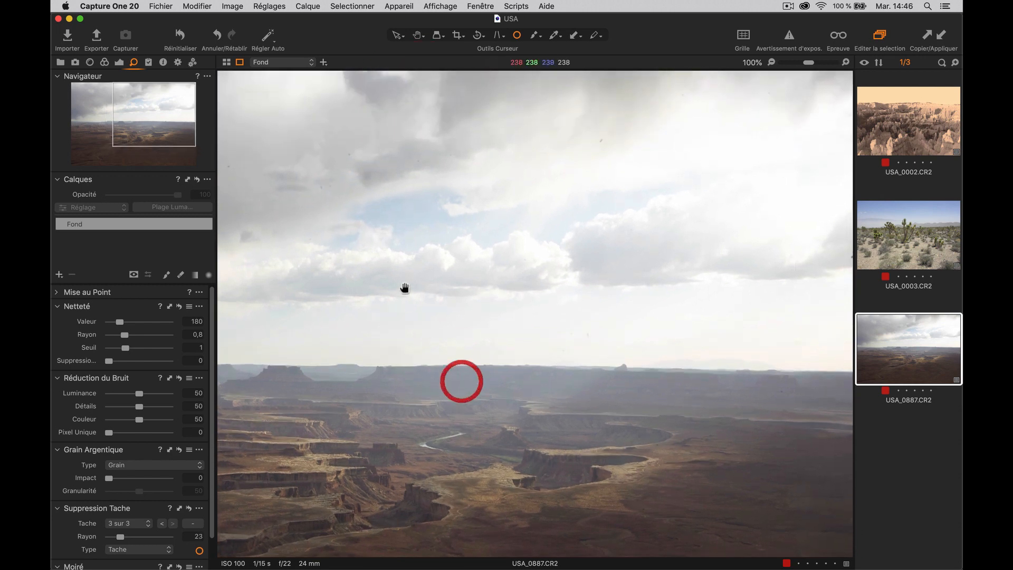
pyautogui.click(601, 140)
pyautogui.click(646, 162)
pyautogui.scroll(-1, 118, 559)
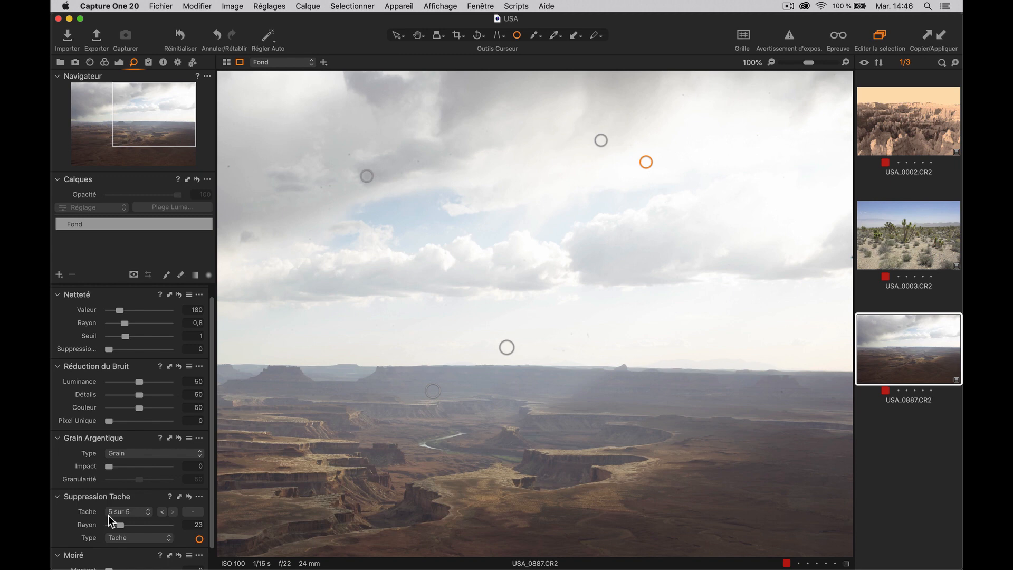
pyautogui.press('shift+super')
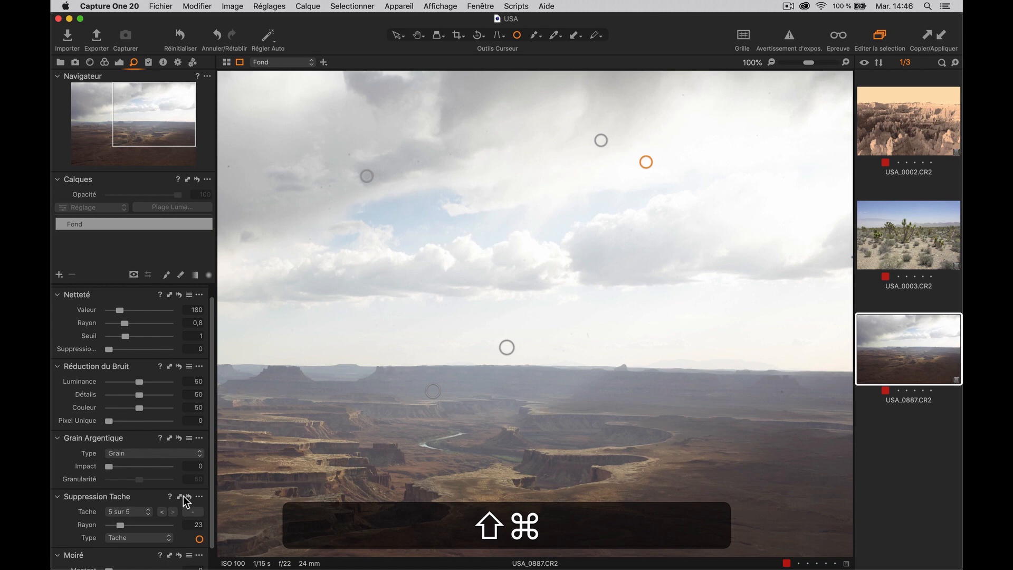
# Step: Apply the dust-spot removal of USA_0887.CR2 to all three photos, checking USA_0002.CR2 and USA_0003.CR2 fitted to the view
pyautogui.keyDown('shift'); pyautogui.click(897, 143); pyautogui.keyUp('shift')
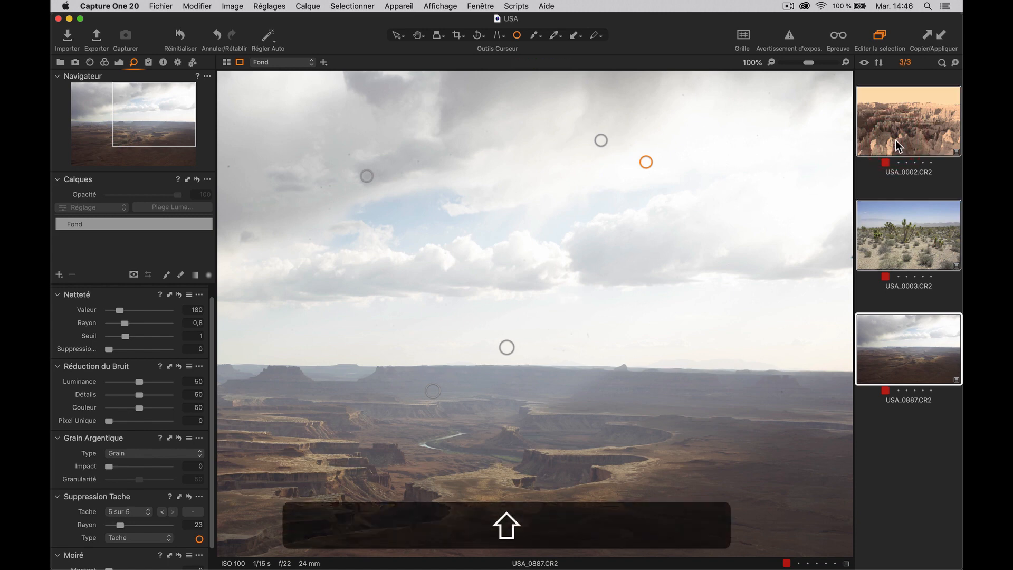
pyautogui.click(179, 496)
pyautogui.click(118, 403)
pyautogui.click(231, 561)
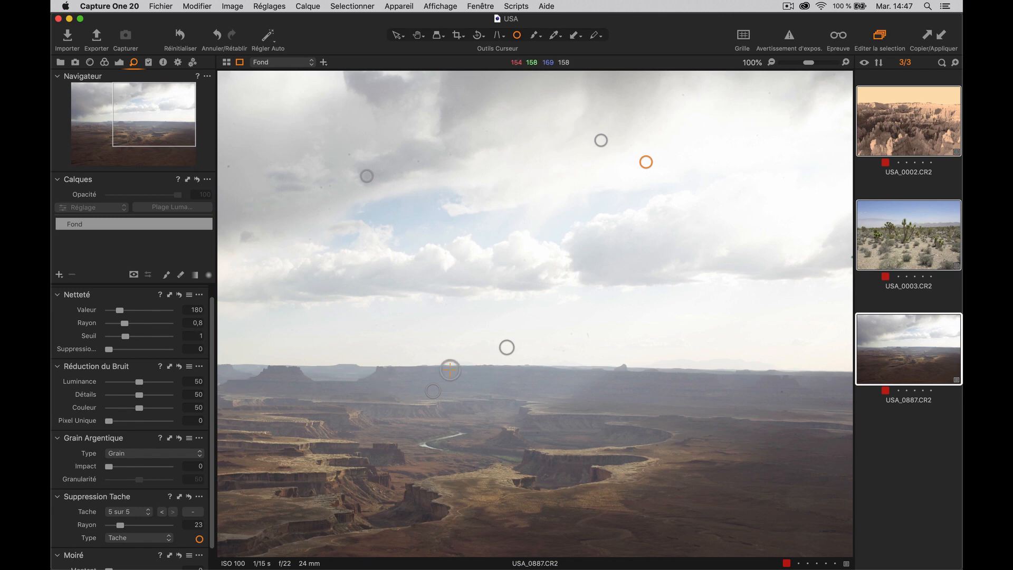
pyautogui.click(890, 140)
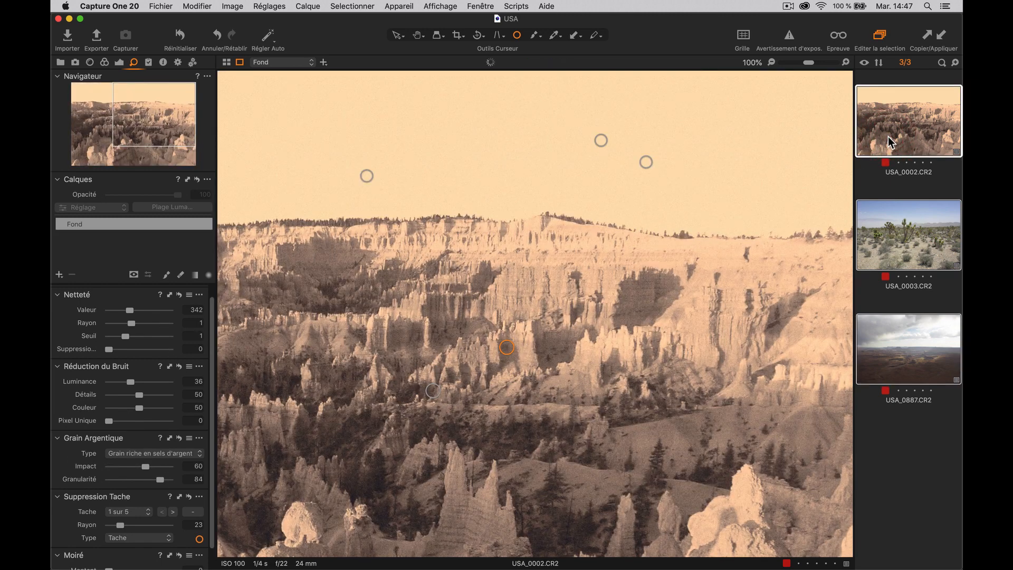
pyautogui.click(801, 63)
pyautogui.click(794, 62)
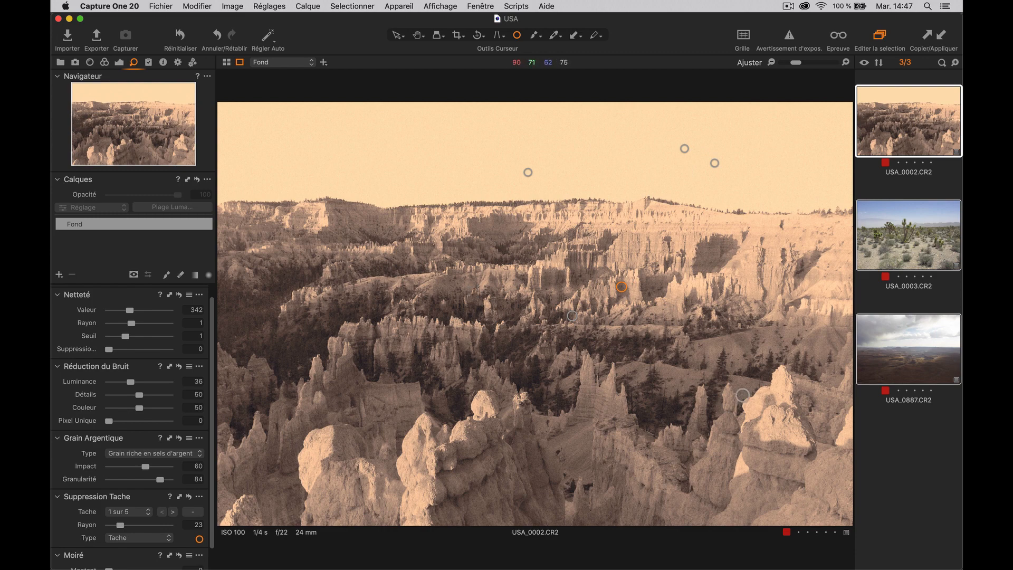
pyautogui.click(904, 231)
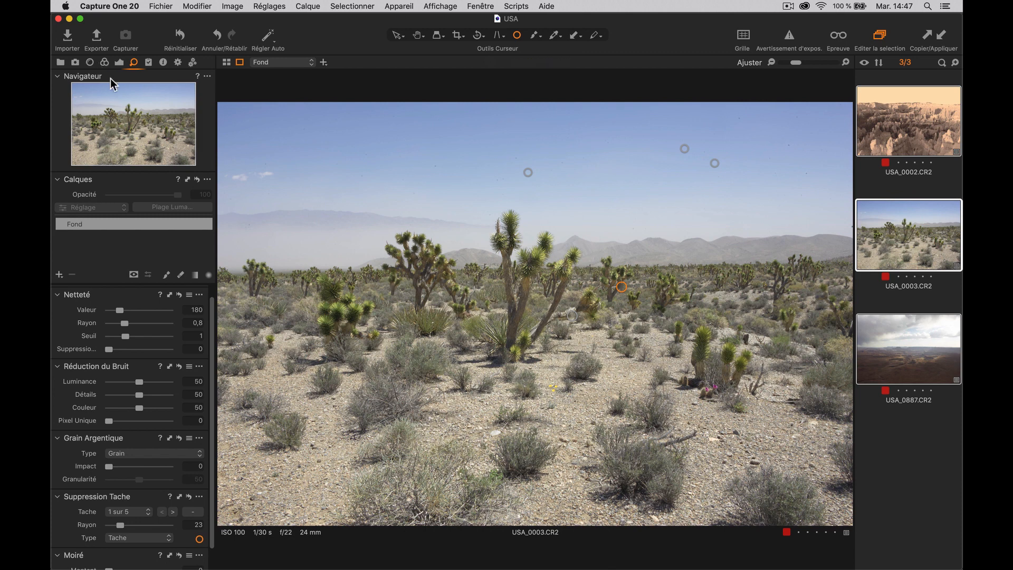
# Step: Apply the USA user presets for colour balance and black and white to the three selected photos
pyautogui.click(105, 61)
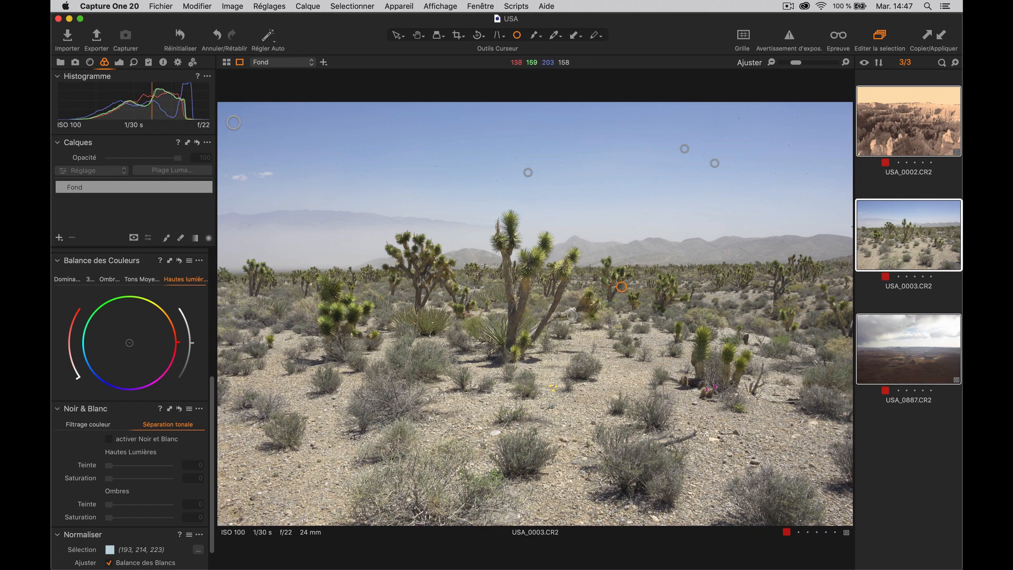
pyautogui.click(900, 149)
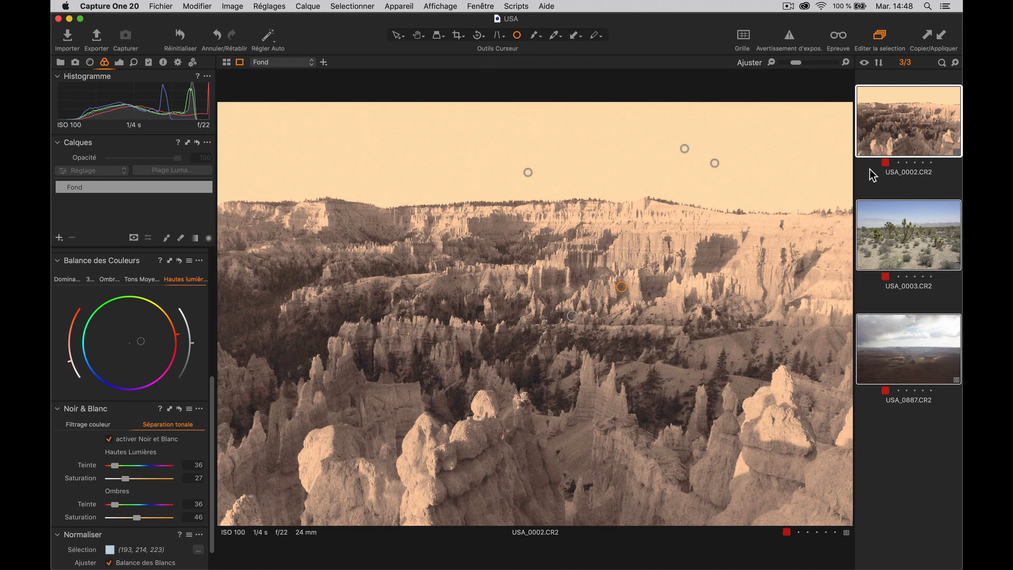
pyautogui.click(890, 233)
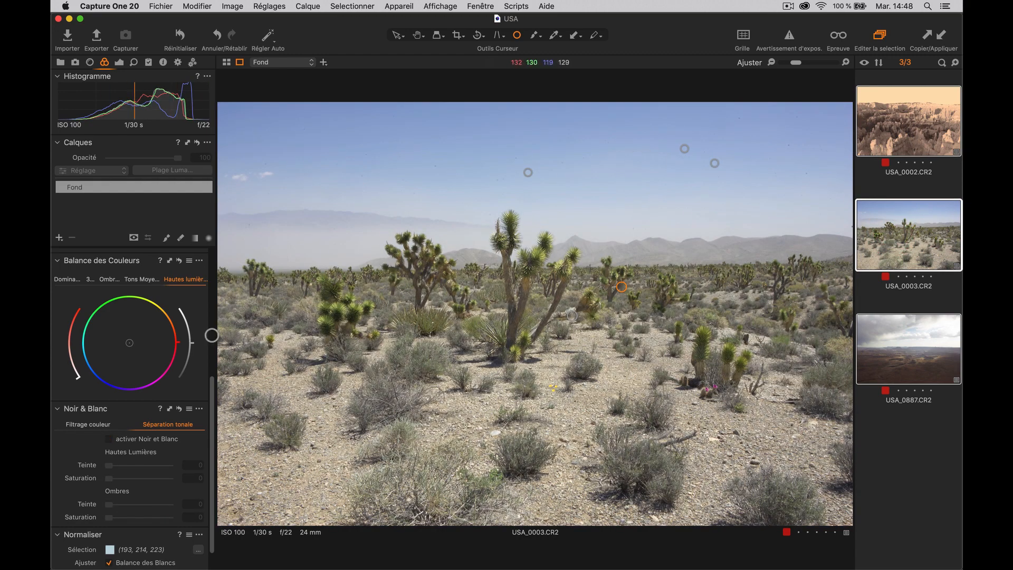
pyautogui.click(189, 262)
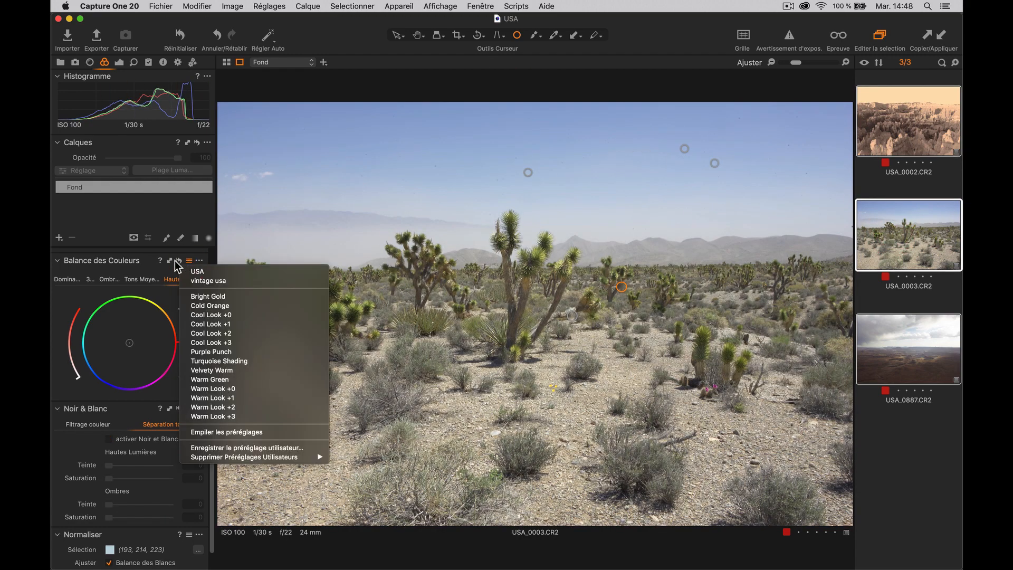
pyautogui.click(203, 272)
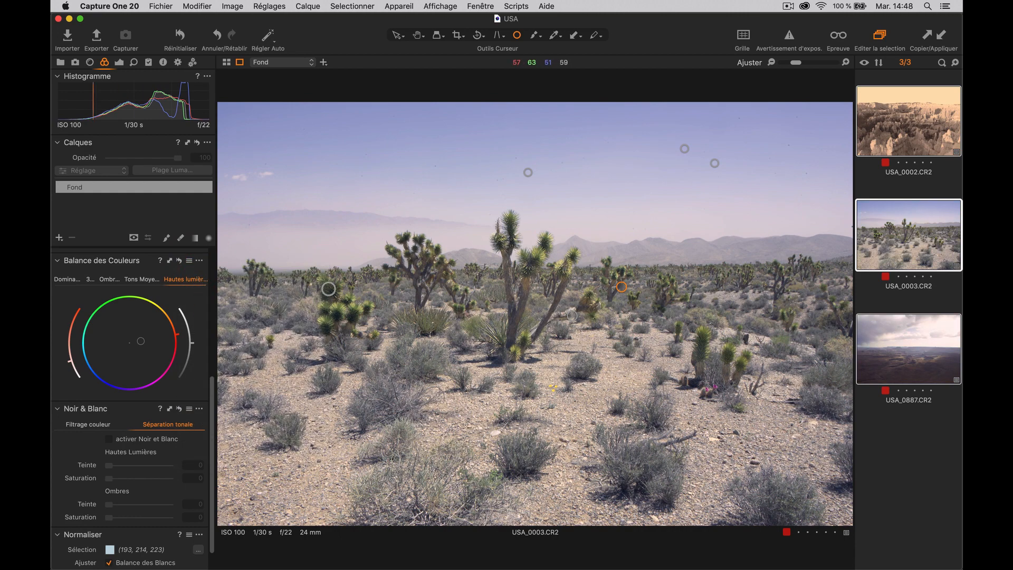
pyautogui.click(189, 408)
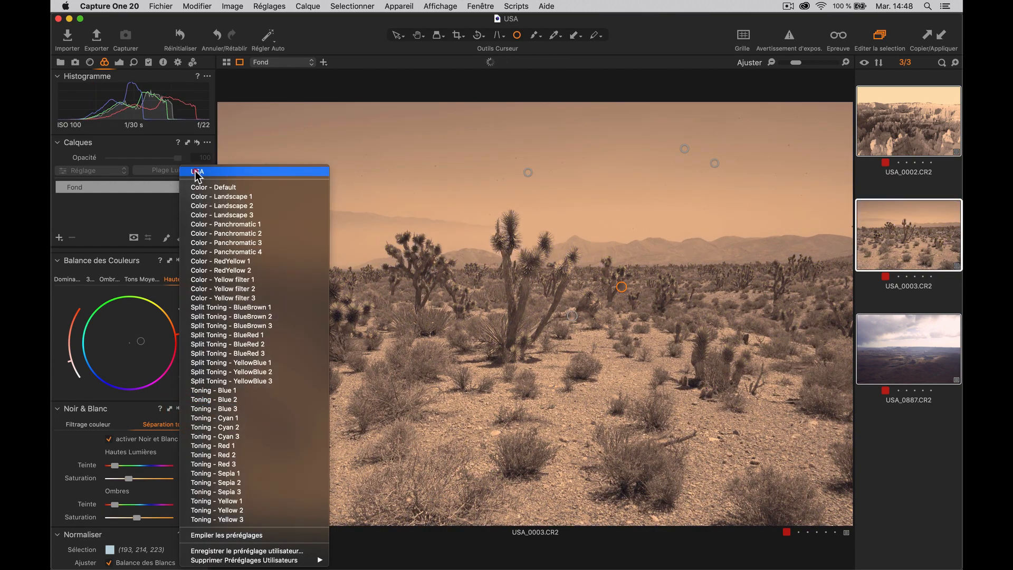
pyautogui.click(195, 173)
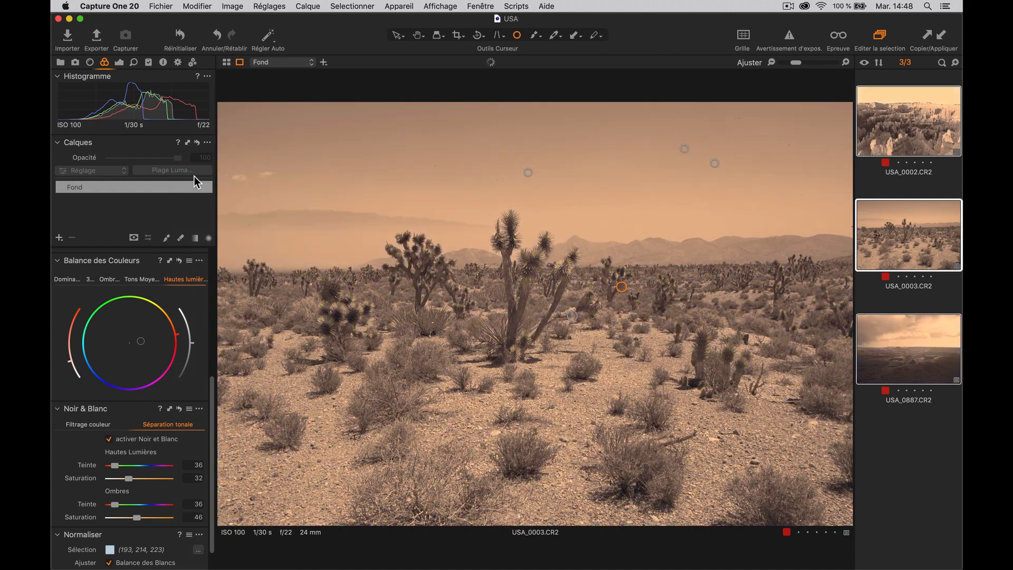
# Step: Apply the USA user presets for clarity and vignetting to the three selected photos
pyautogui.scroll(-2, 210, 407)
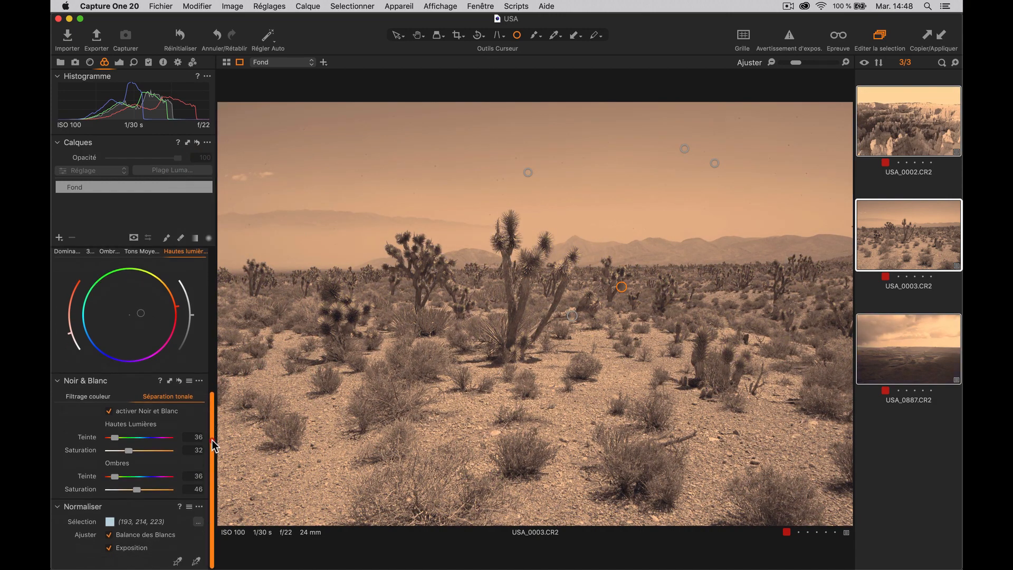
pyautogui.click(120, 62)
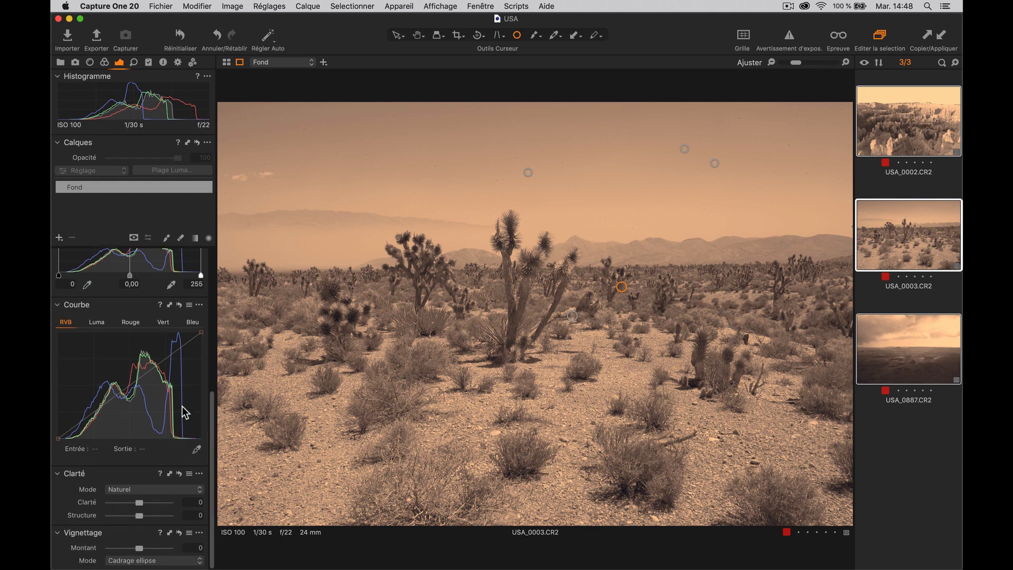
pyautogui.click(190, 475)
pyautogui.click(198, 483)
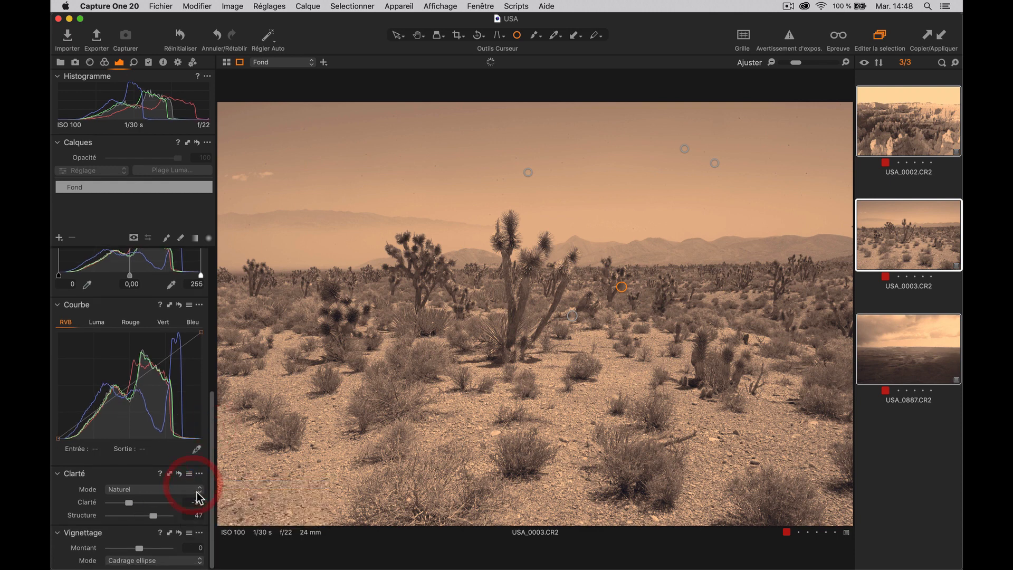
pyautogui.click(189, 532)
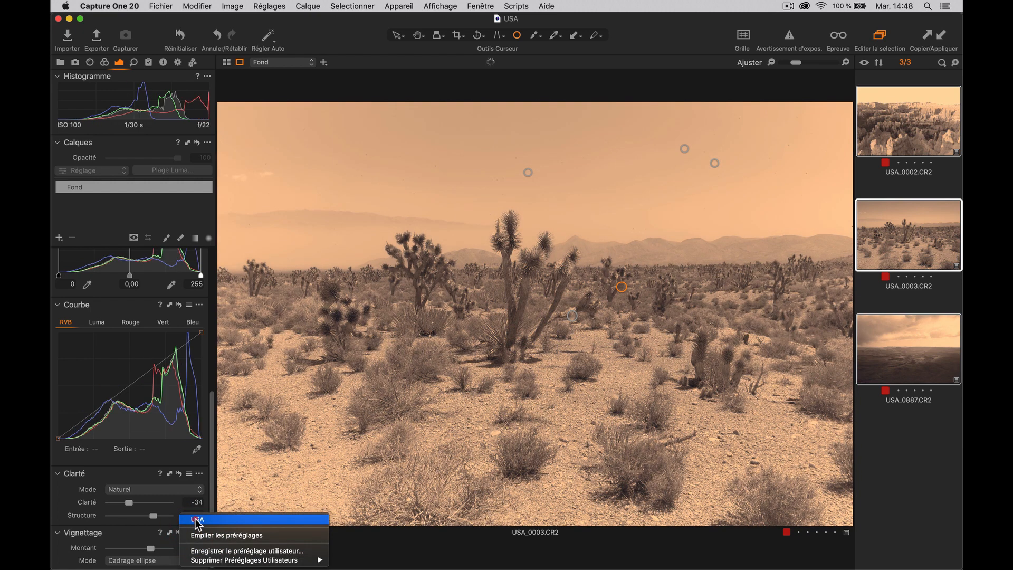
pyautogui.click(197, 521)
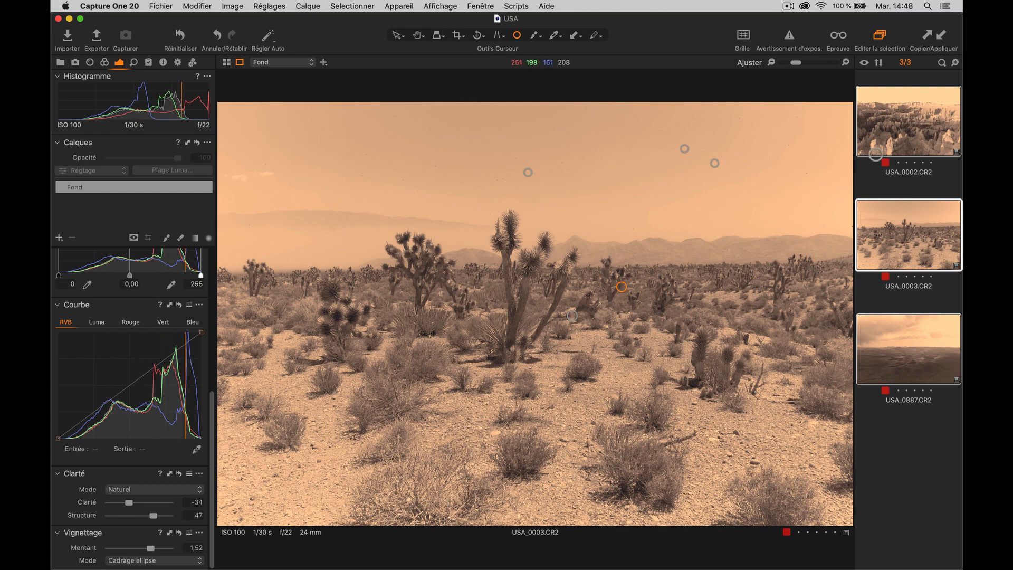
# Step: Set up a new user style from USA_0002.CR2 alone, leaving out the Filtrage couleur and LCC settings
pyautogui.click(898, 143)
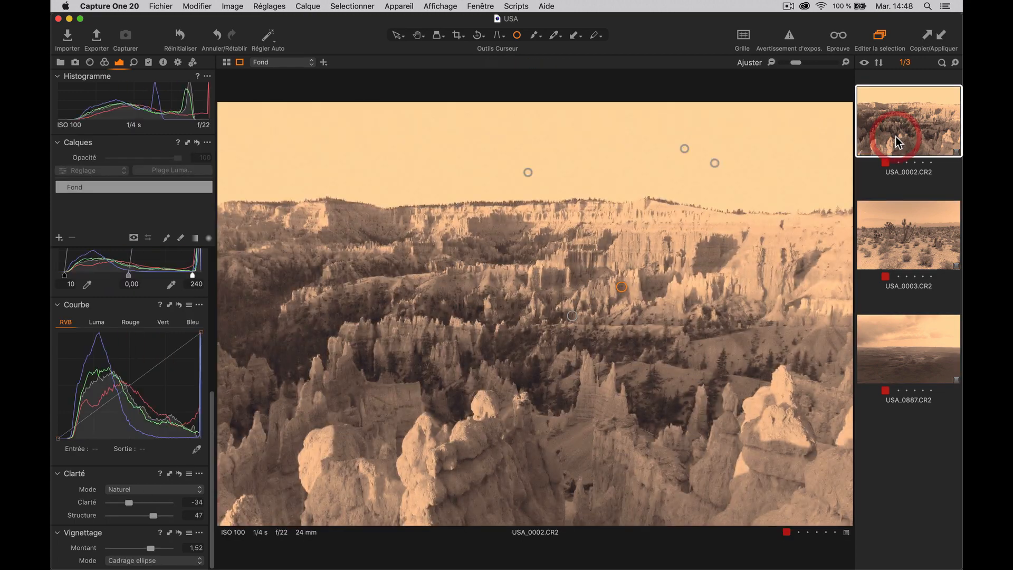
pyautogui.click(149, 62)
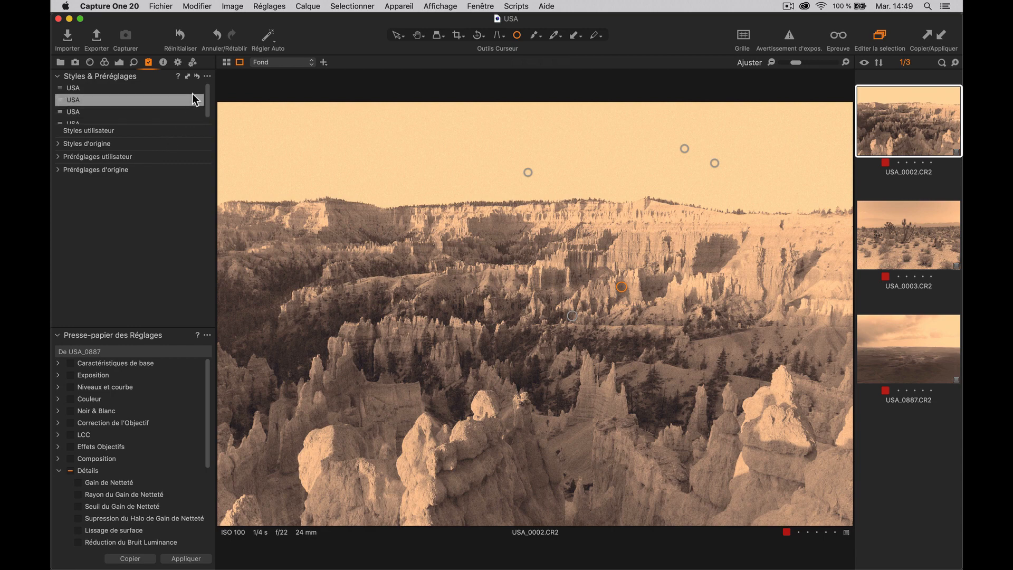
pyautogui.click(207, 76)
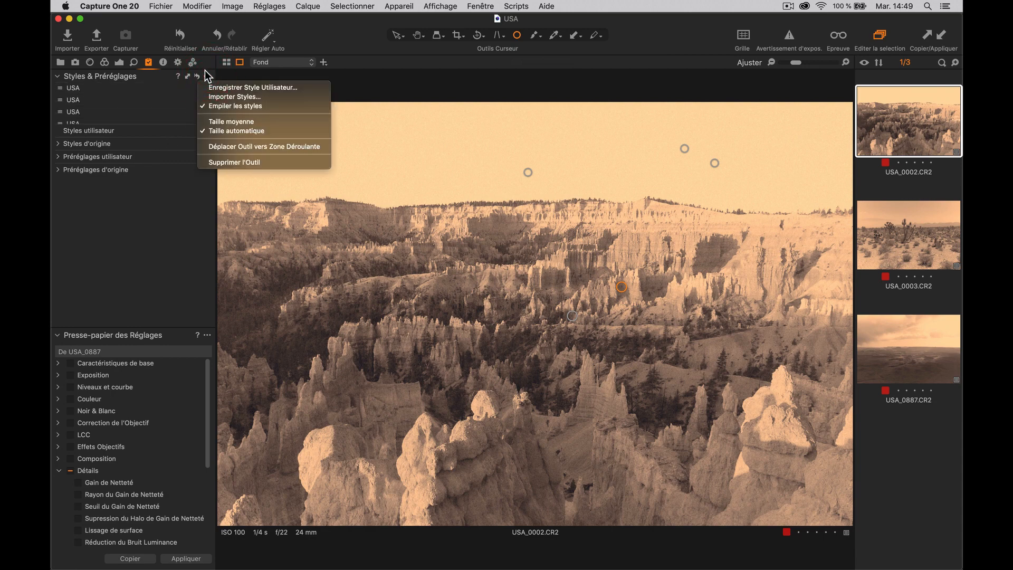
pyautogui.click(226, 86)
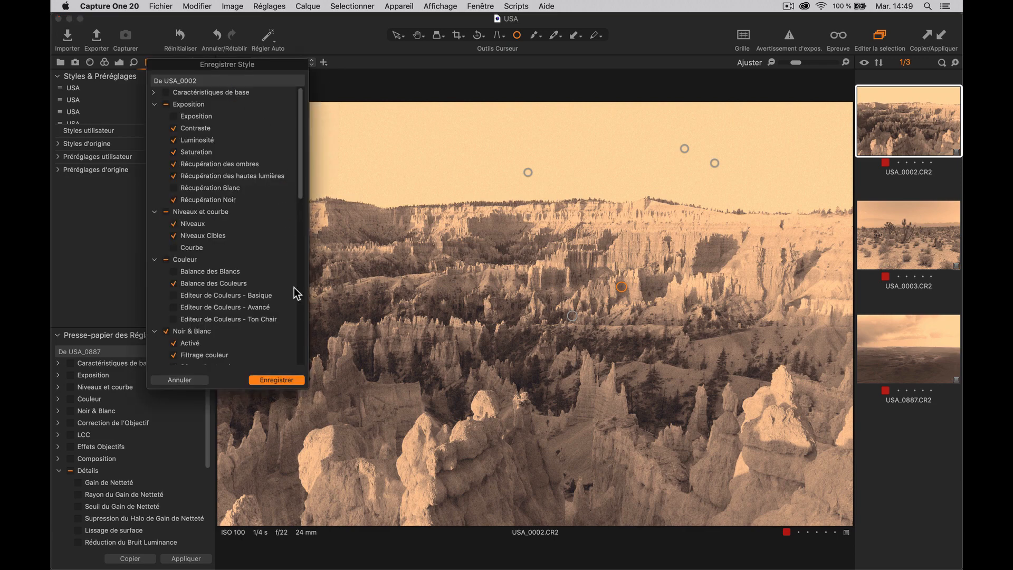
pyautogui.moveTo(307, 387); pyautogui.dragTo(465, 543)
pyautogui.moveTo(220, 66); pyautogui.dragTo(323, 84)
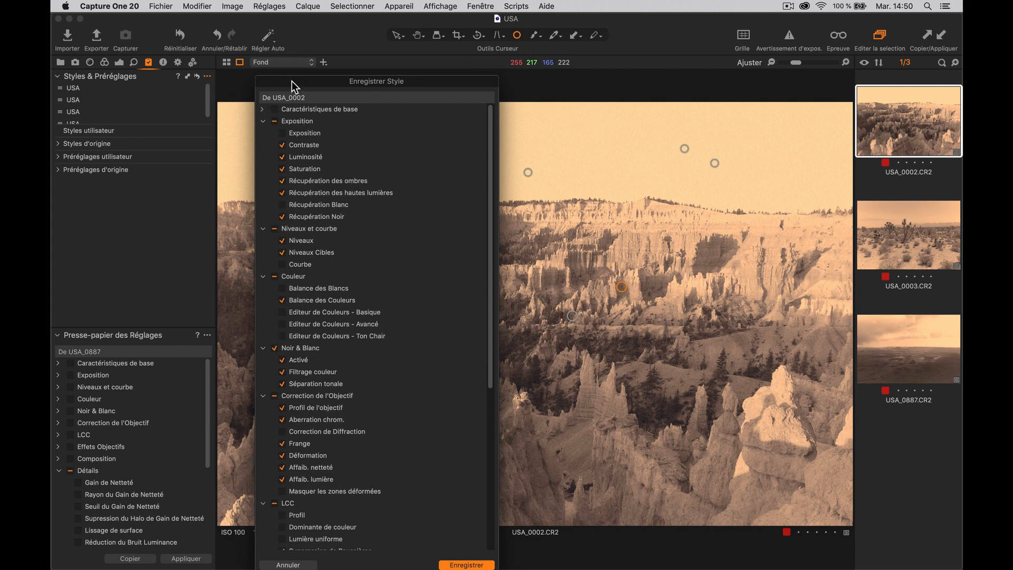
pyautogui.moveTo(292, 80); pyautogui.dragTo(284, 75)
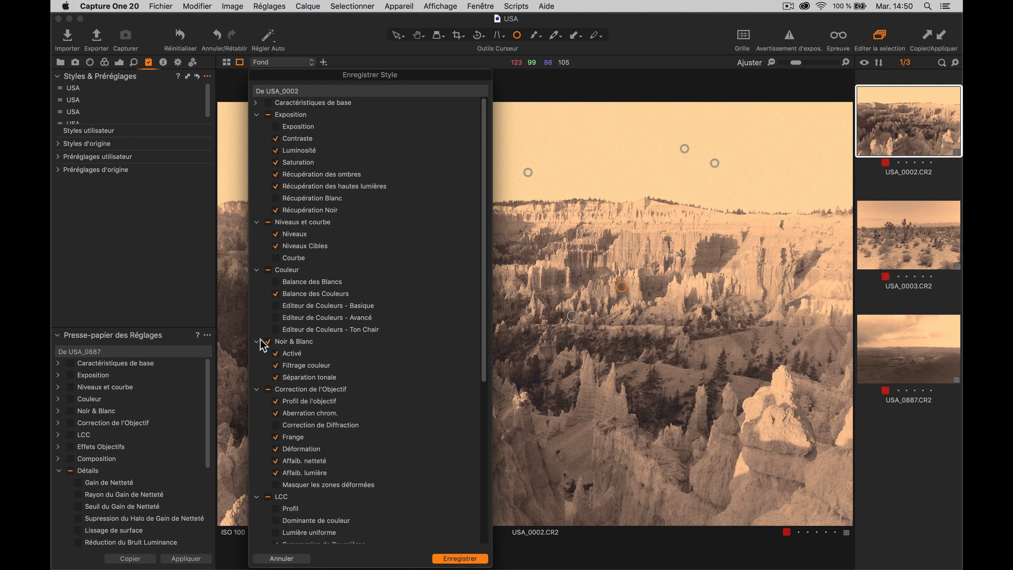
pyautogui.moveTo(484, 331); pyautogui.dragTo(479, 427)
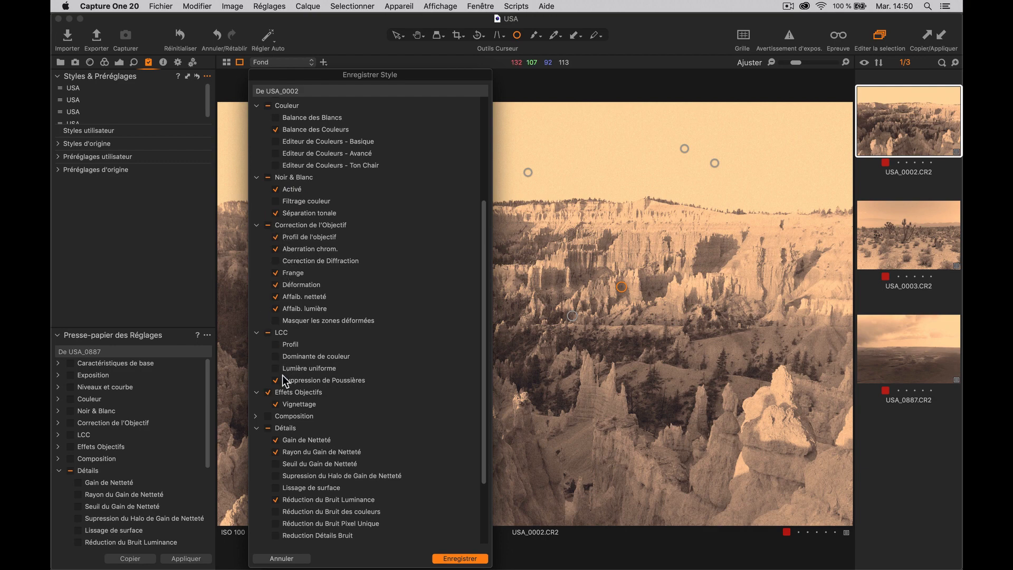
pyautogui.click(269, 334)
pyautogui.scroll(-5, 480, 480)
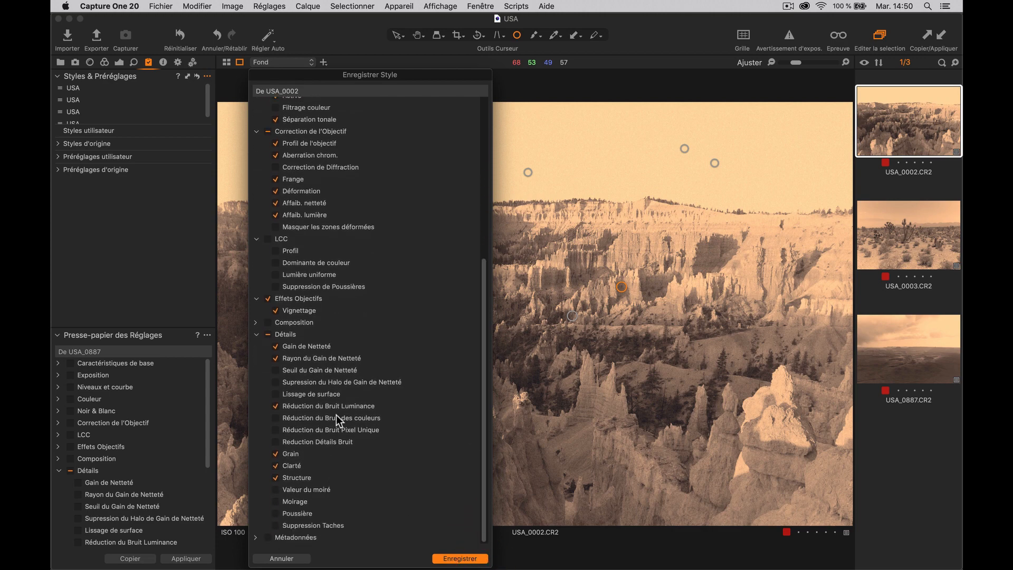
# Step: Save the user style in the Styles folder under the name CURTIS
pyautogui.click(458, 558)
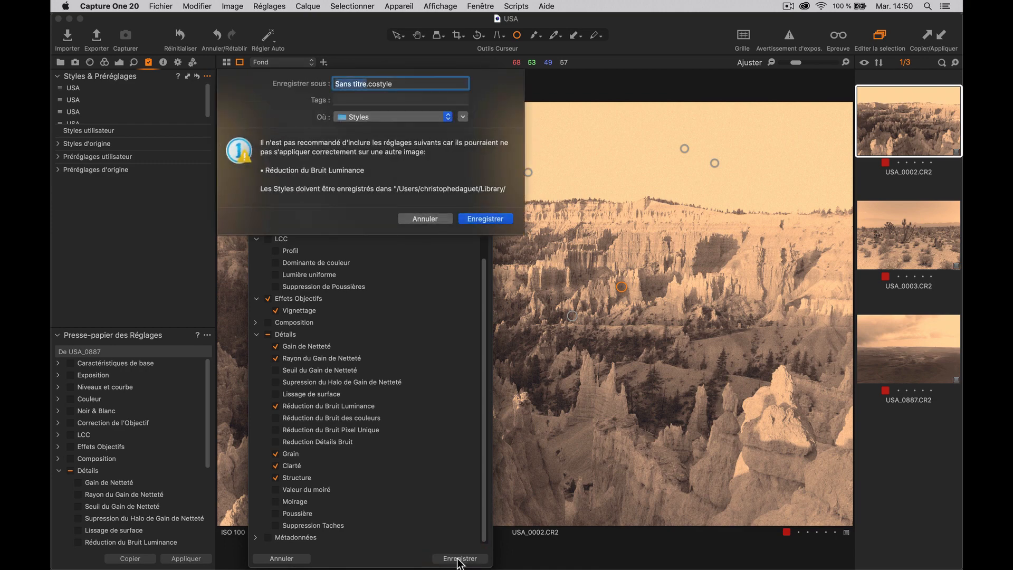
pyautogui.press('shift')
pyautogui.write('USA')
pyautogui.press('BackSpace')
pyautogui.press('BackSpace')
pyautogui.press('BackSpace')
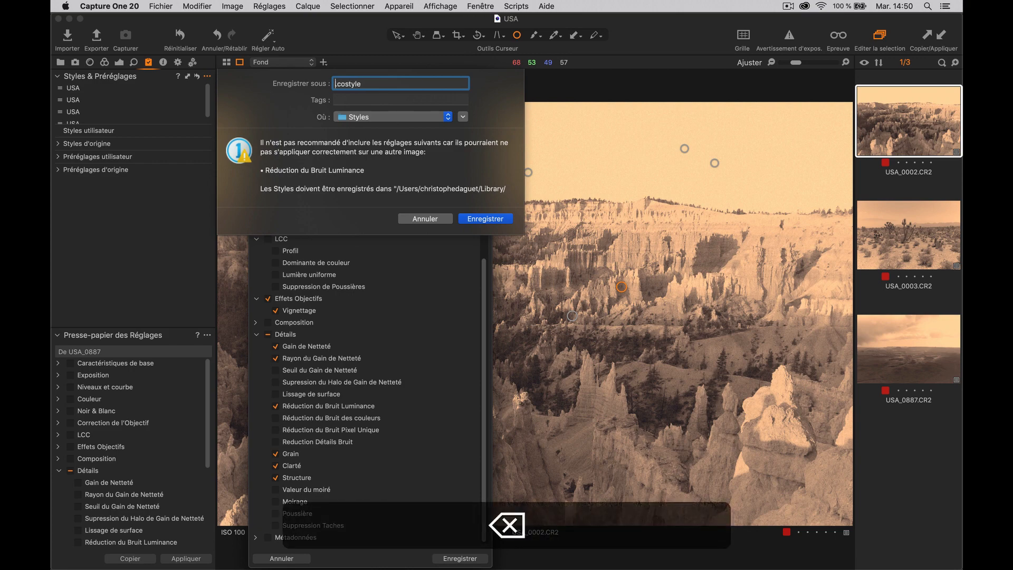
pyautogui.write('CURTIS')
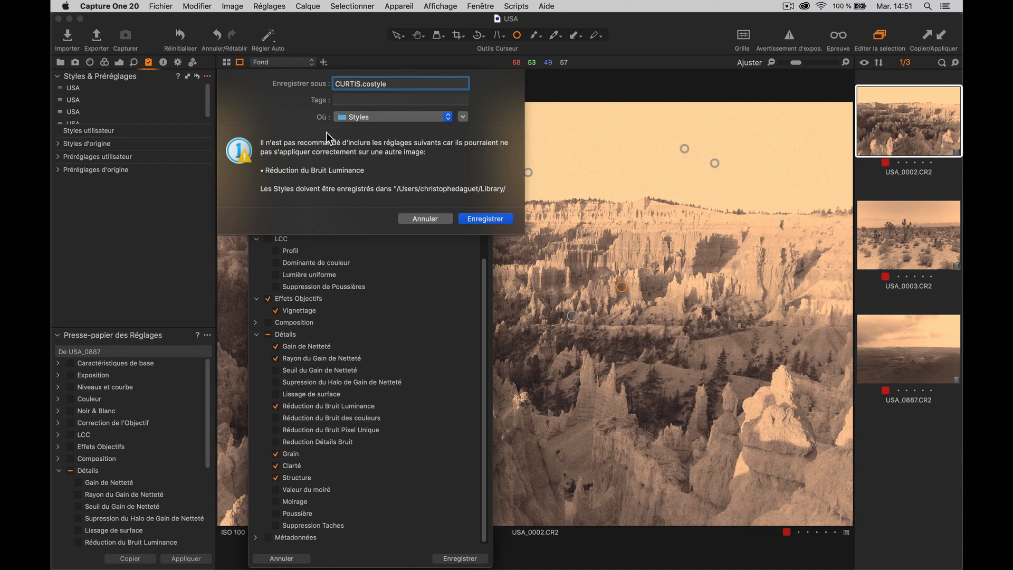
pyautogui.click(475, 219)
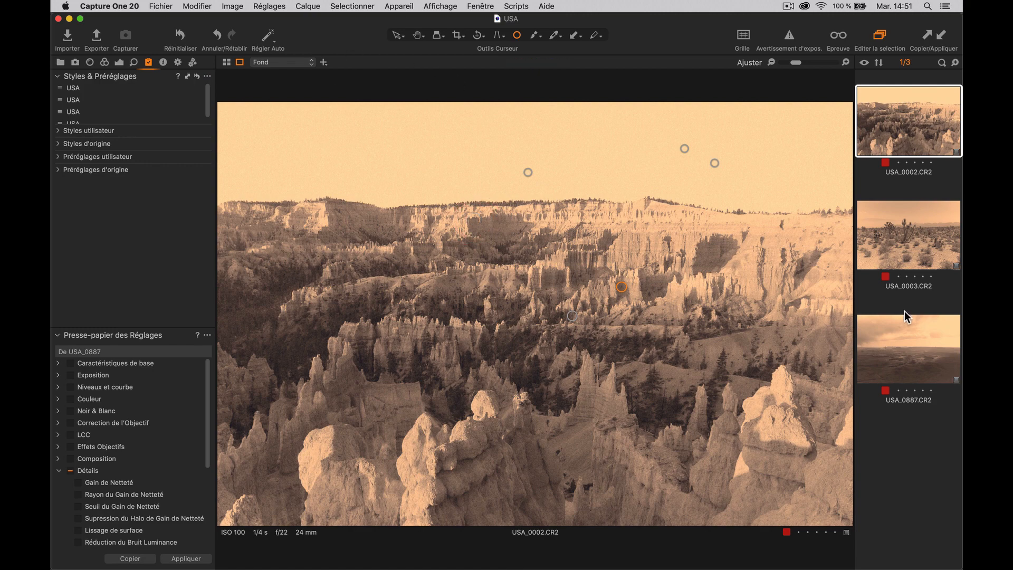
# Step: Reset all adjustments on USA_0003.CR2 and USA_0887.CR2
pyautogui.click(905, 260)
pyautogui.keyDown('ctrl'); pyautogui.click(898, 337); pyautogui.keyUp('ctrl')
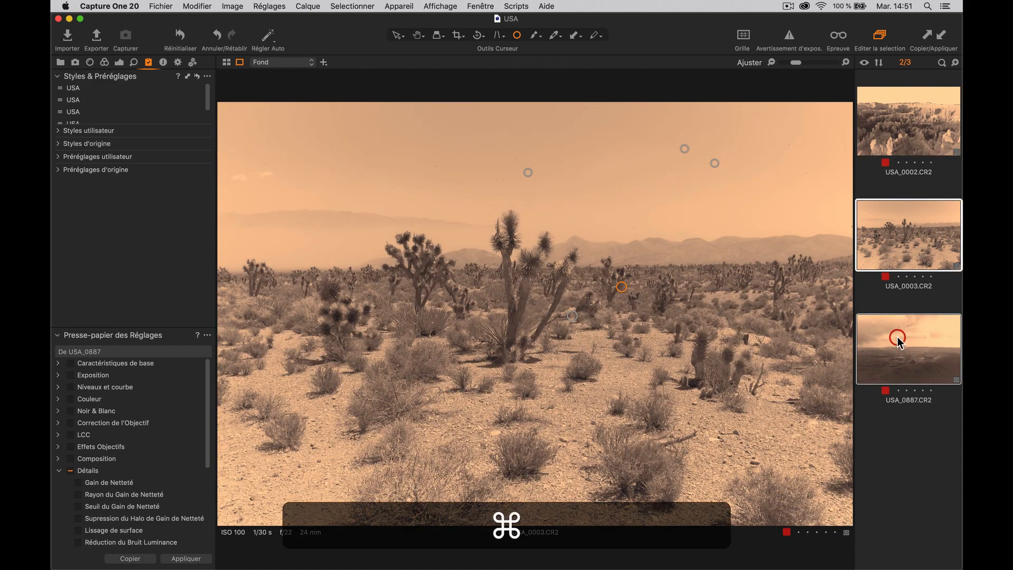
pyautogui.click(188, 33)
pyautogui.press('Return')
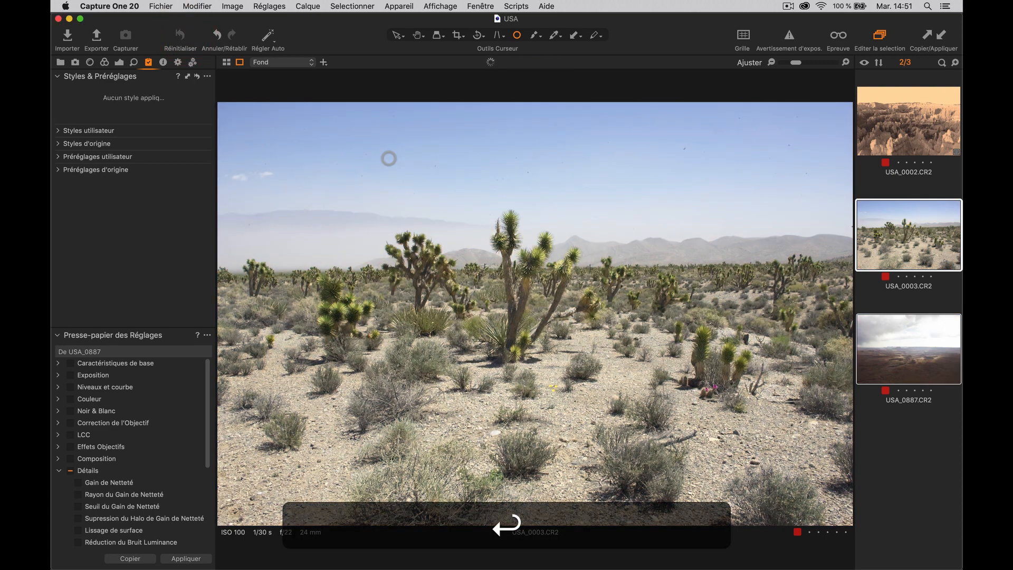
# Step: Apply the CURTIS user style to USA_0003.CR2 alone
pyautogui.click(892, 250)
pyautogui.keyDown('ctrl'); pyautogui.click(894, 330); pyautogui.keyUp('ctrl')
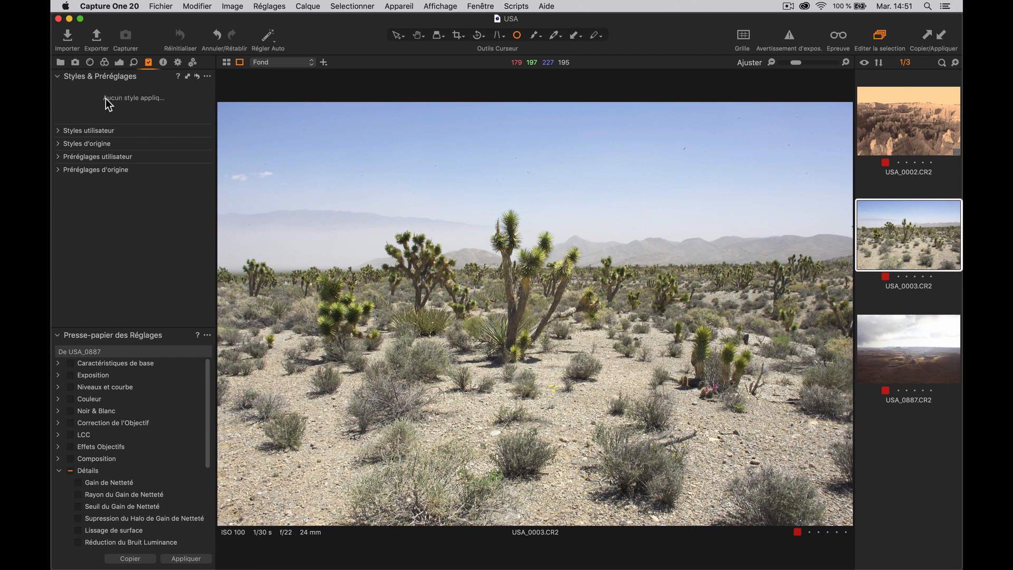
pyautogui.click(58, 131)
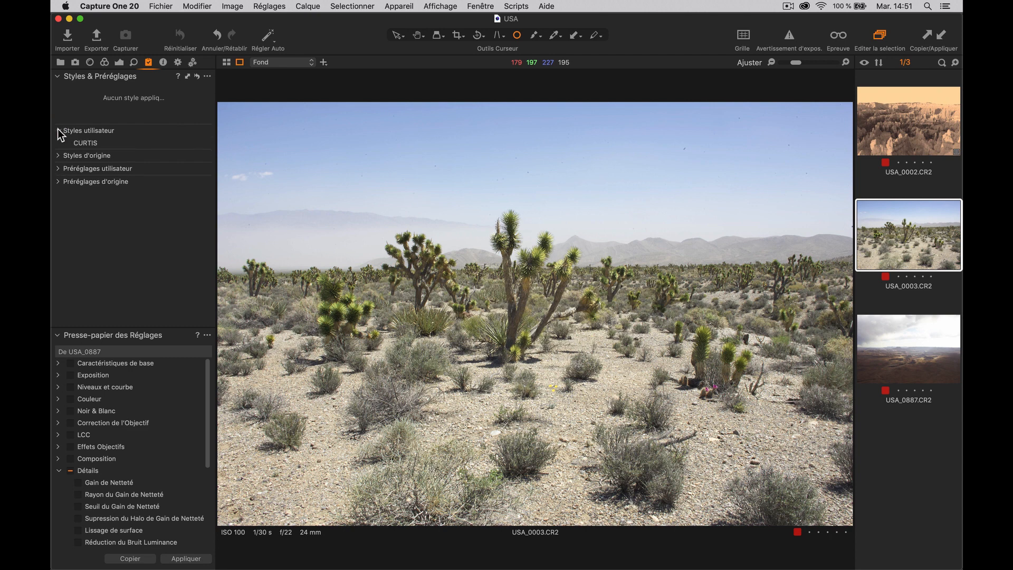
pyautogui.click(81, 142)
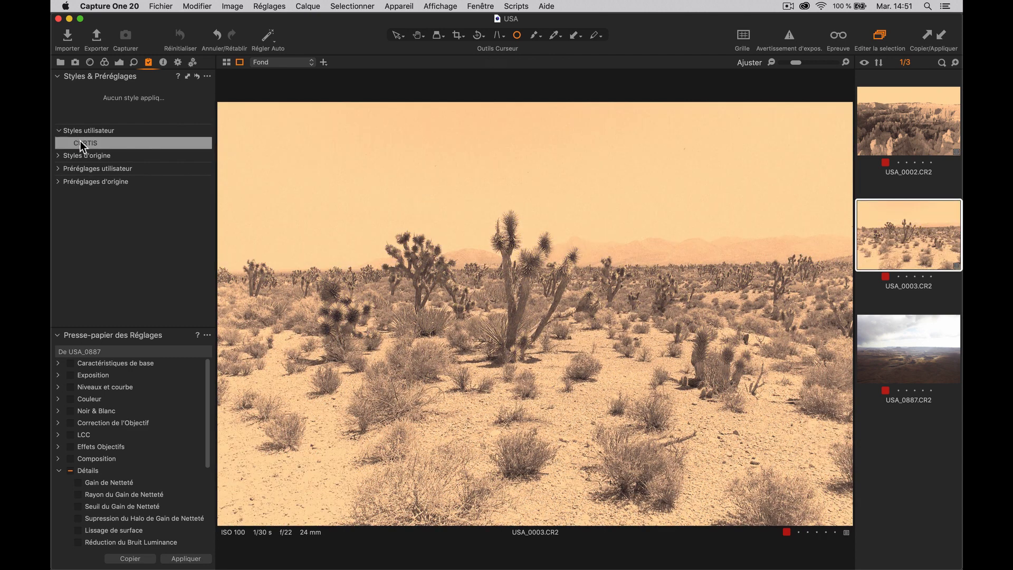
pyautogui.click(84, 143)
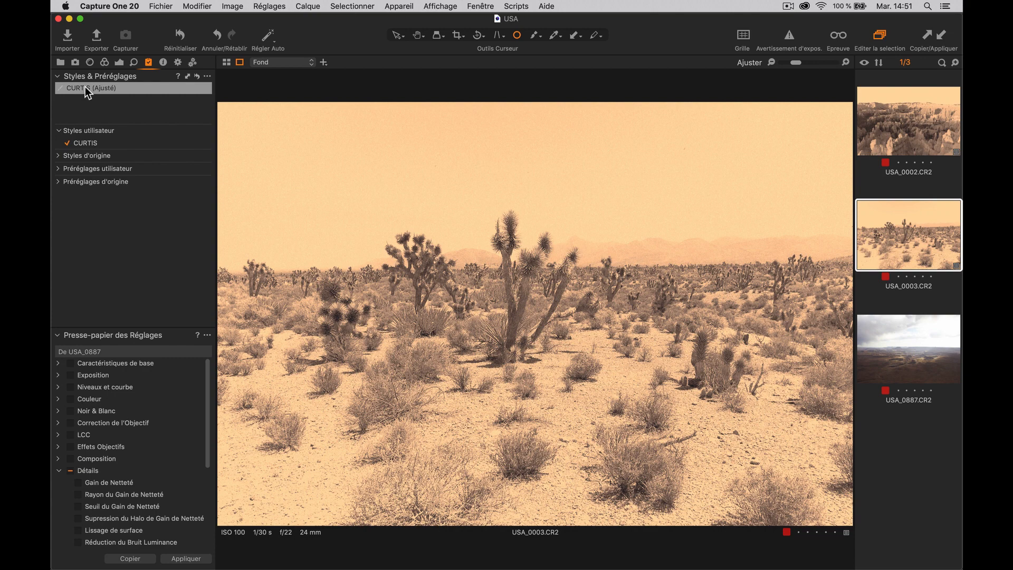
# Step: Lower the exposure of USA_0003.CR2 to -0,79 while comparing it with the pinned Curtis reference image
pyautogui.moveTo(86, 88)
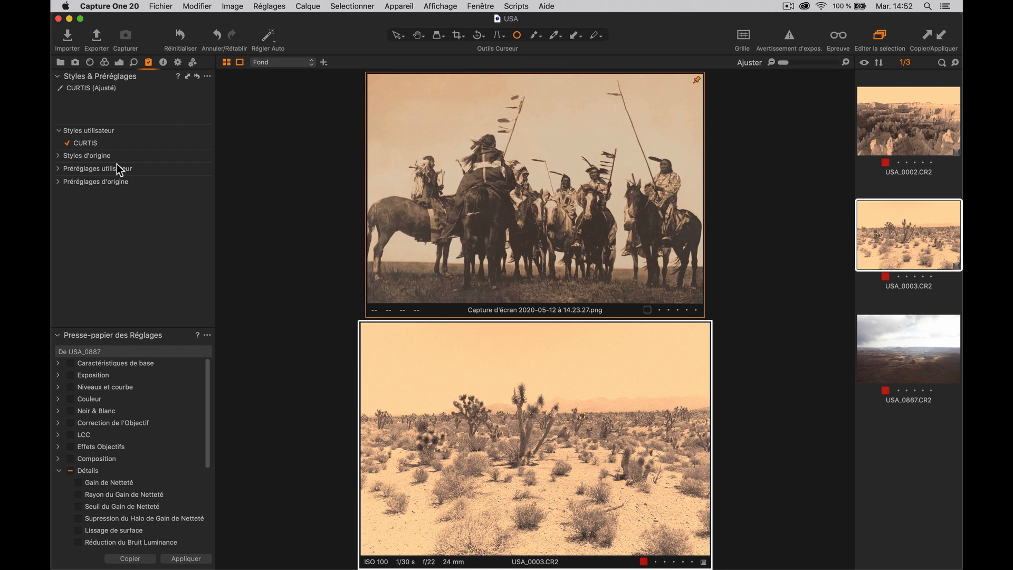
pyautogui.click(119, 61)
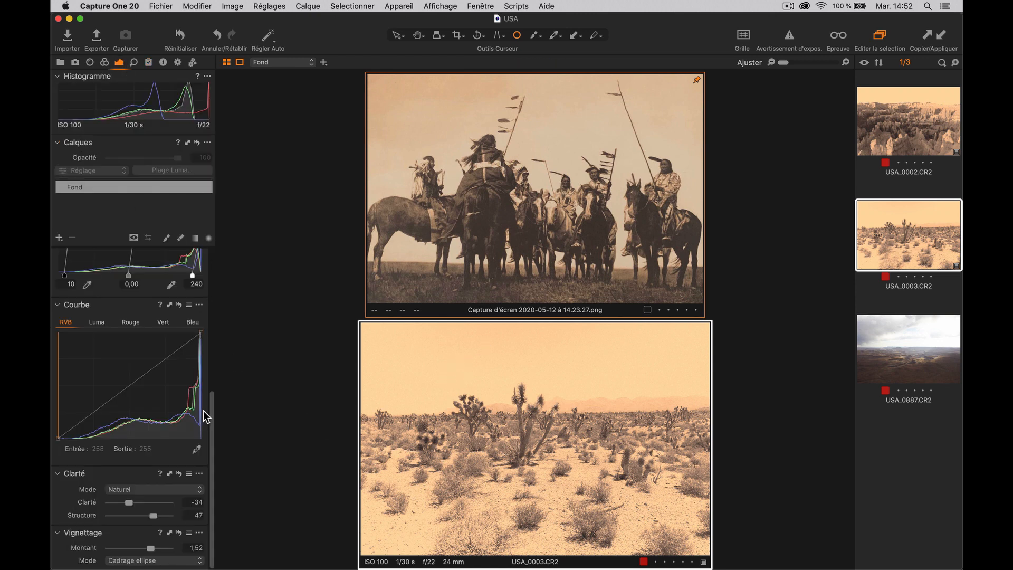
pyautogui.moveTo(211, 414); pyautogui.dragTo(210, 287)
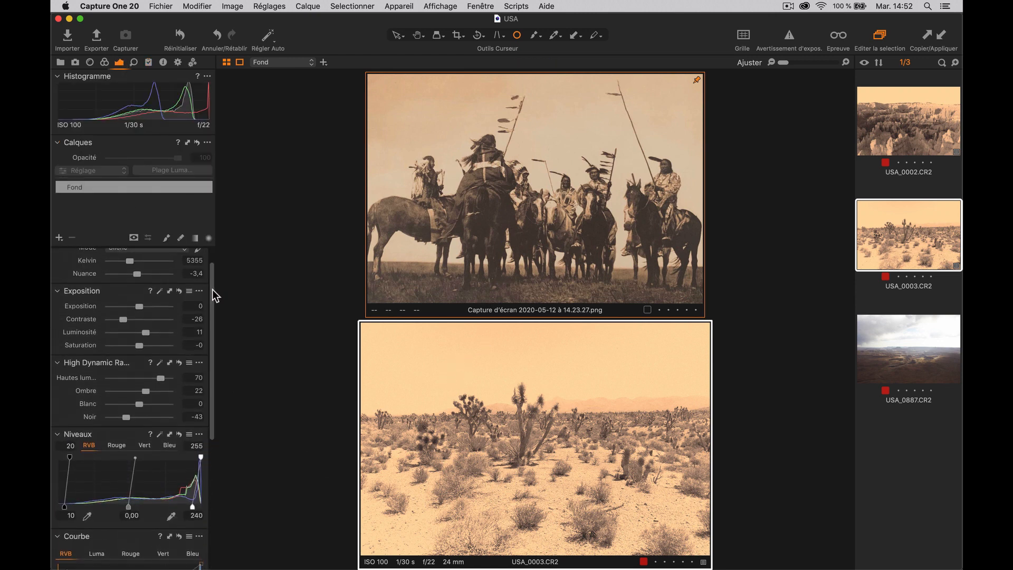
pyautogui.moveTo(138, 306); pyautogui.dragTo(133, 307)
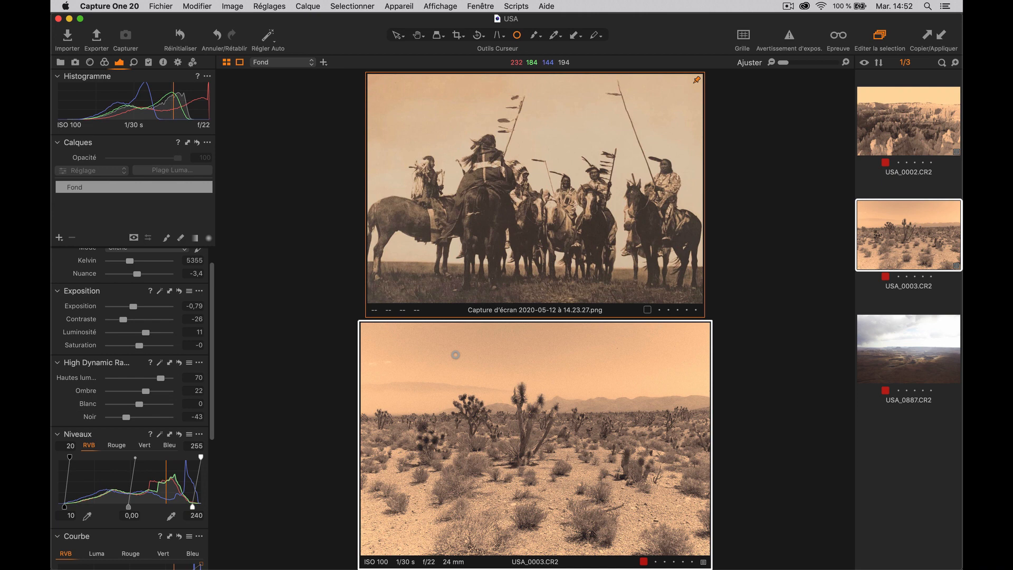
# Step: Fine-tune the colour balance of USA_0003.CR2 in the midtones and shift the highlights slightly towards yellow
pyautogui.click(104, 64)
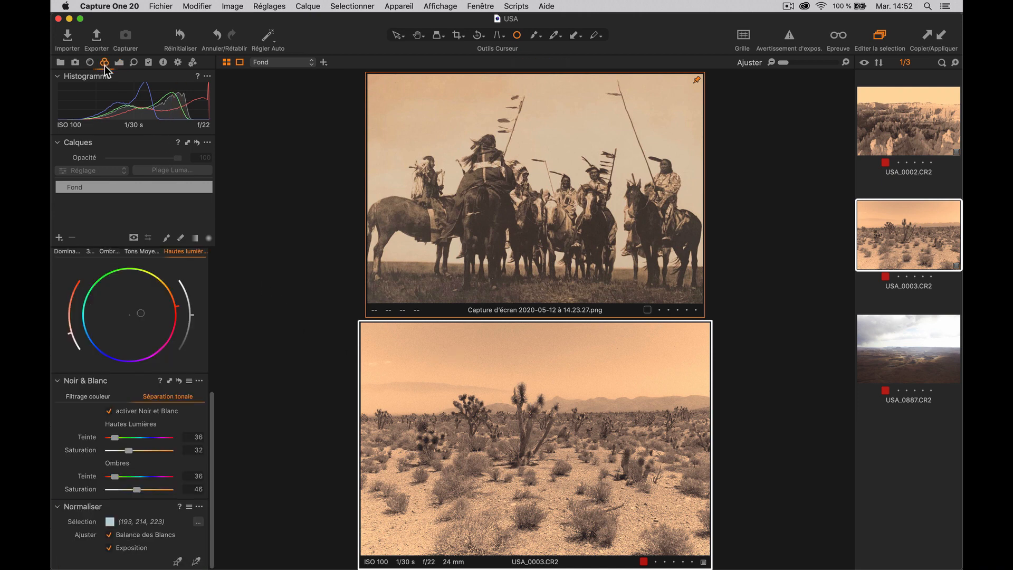
pyautogui.click(136, 252)
pyautogui.moveTo(120, 324); pyautogui.dragTo(123, 327)
pyautogui.click(184, 251)
pyautogui.moveTo(178, 312); pyautogui.dragTo(175, 297)
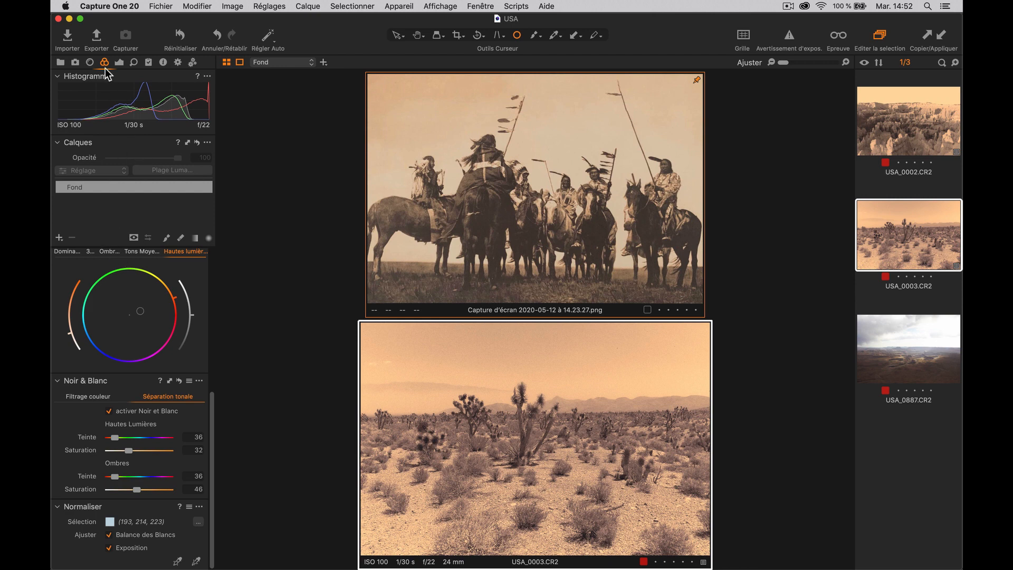
# Step: On USA_0003.CR2, set the target white level to 225 and the split-toning highlight saturation to 28
pyautogui.click(120, 63)
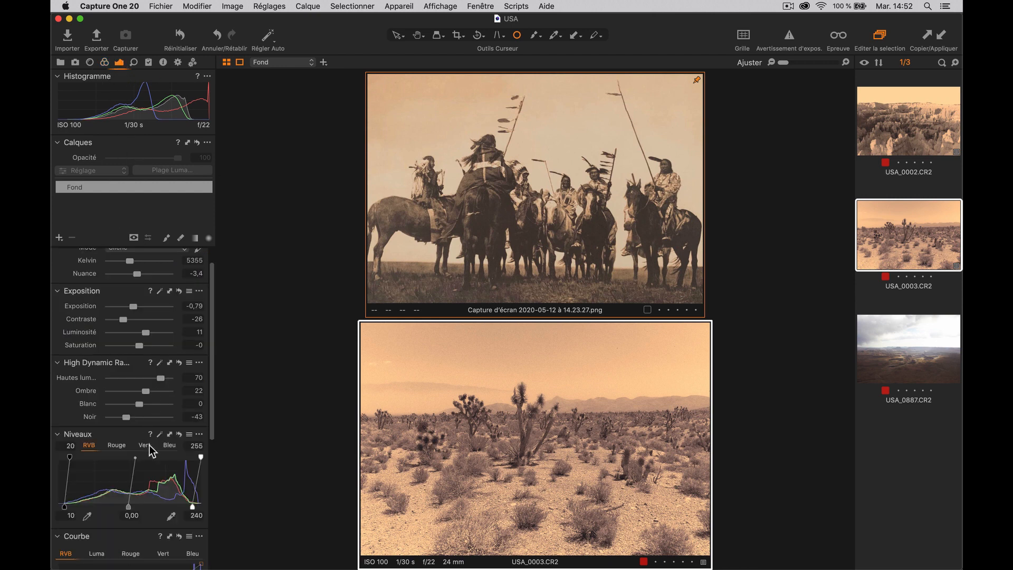
pyautogui.moveTo(188, 503); pyautogui.dragTo(180, 505)
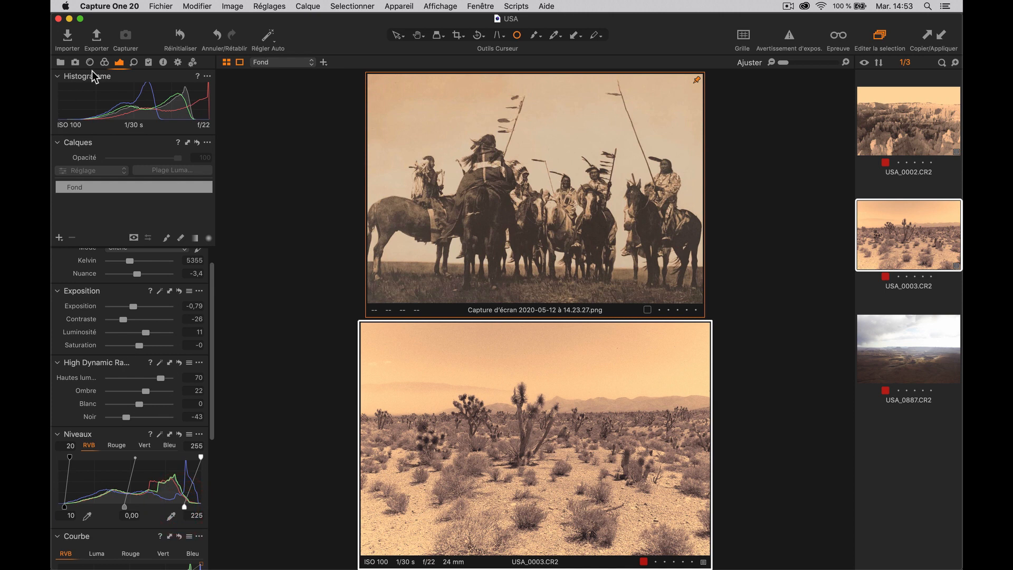
pyautogui.click(104, 62)
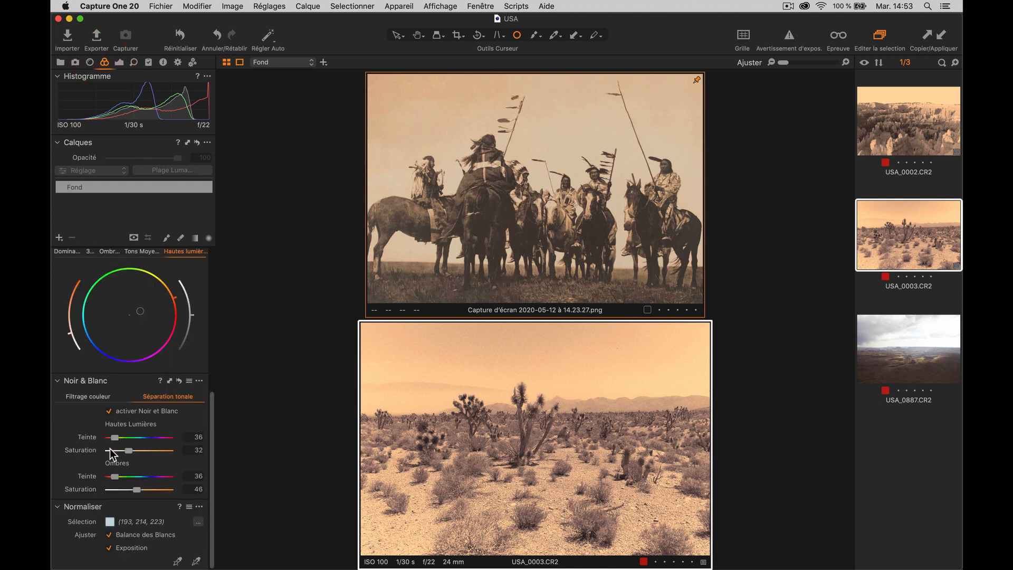
pyautogui.moveTo(127, 450); pyautogui.dragTo(125, 452)
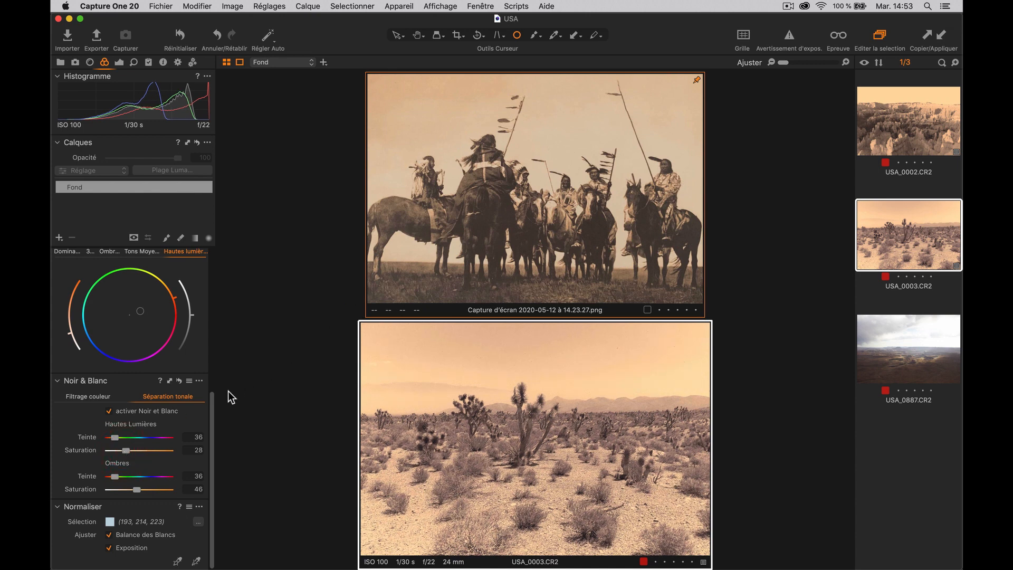
# Step: Shape the RVB curve of USA_0003.CR2 with one point in the highlights and one in the shadows
pyautogui.click(118, 63)
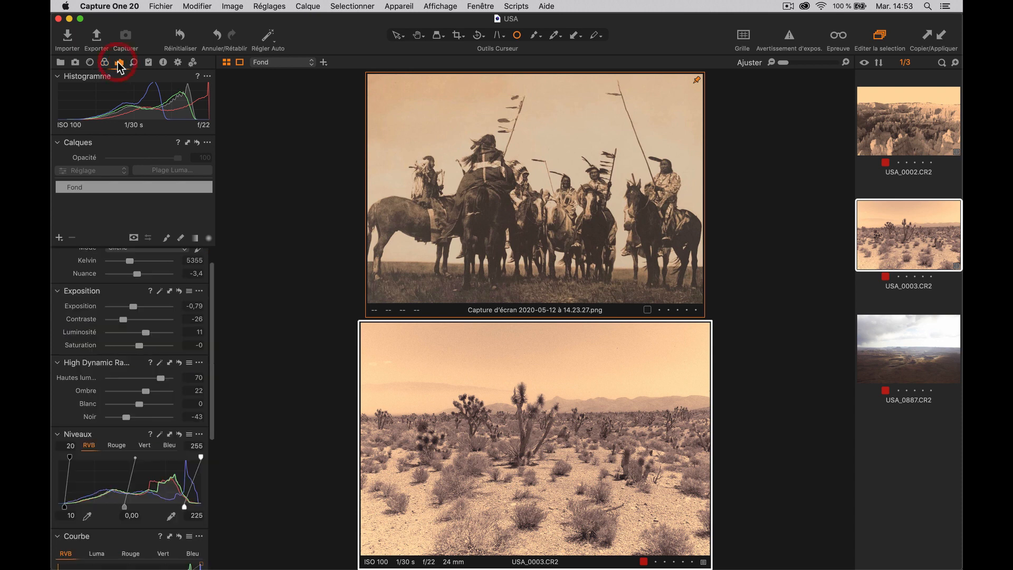
pyautogui.scroll(-3, 212, 359)
pyautogui.scroll(-5, 213, 469)
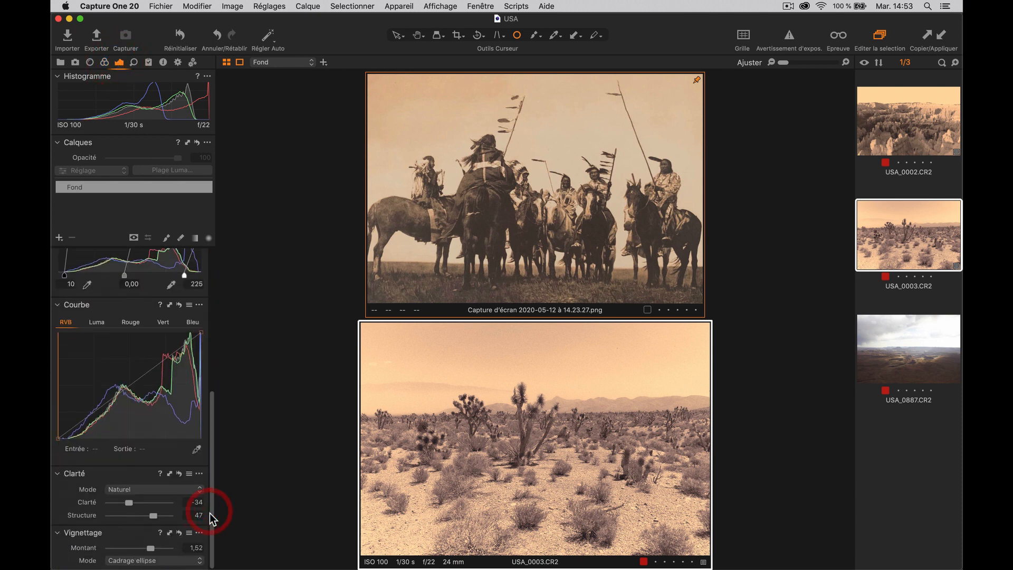
pyautogui.click(146, 369)
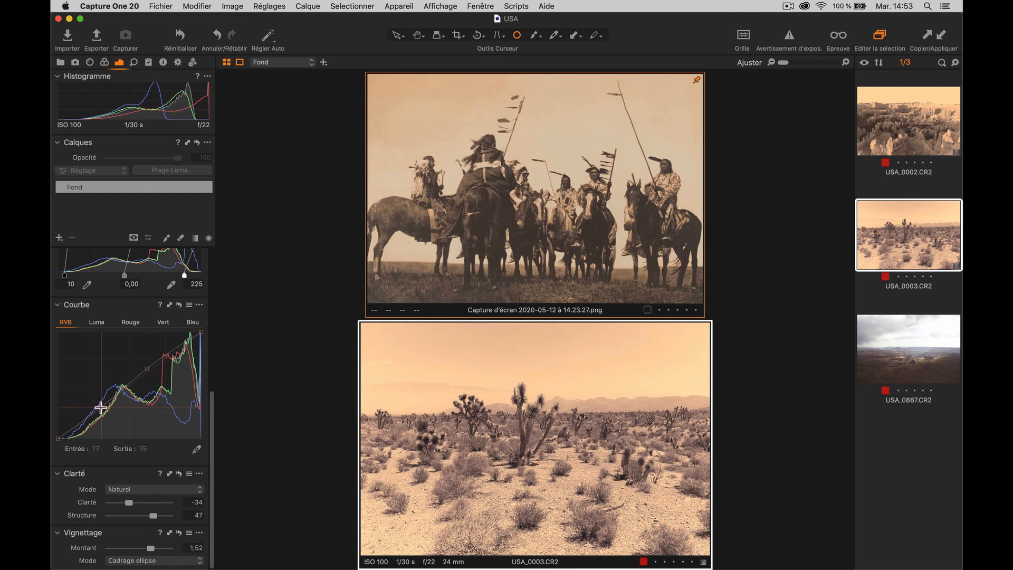
# Step: Clear the comparison variant so that only USA_0003.CR2 is displayed
pyautogui.click(908, 437)
pyautogui.click(899, 266)
pyautogui.click(697, 80)
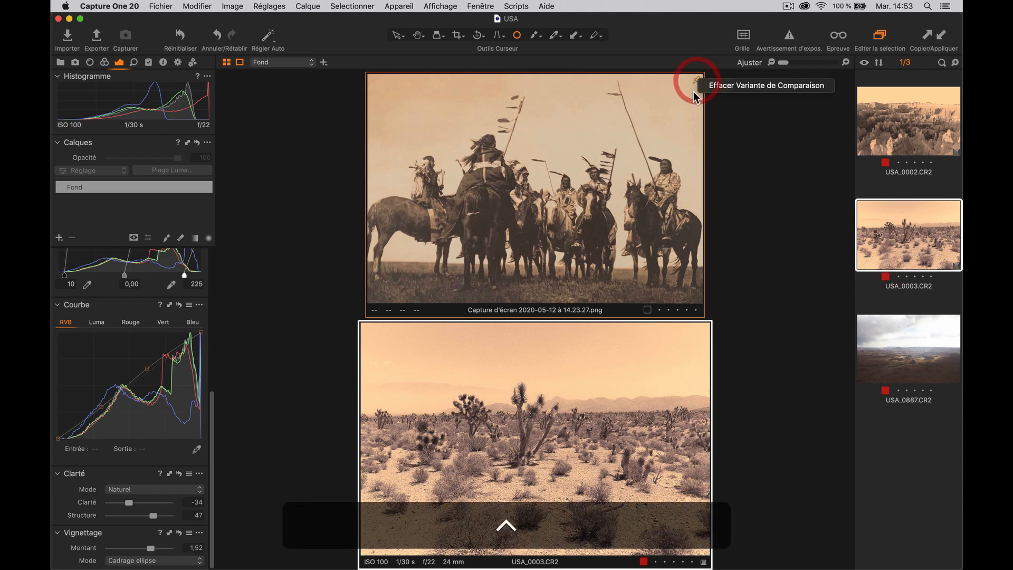
pyautogui.click(734, 86)
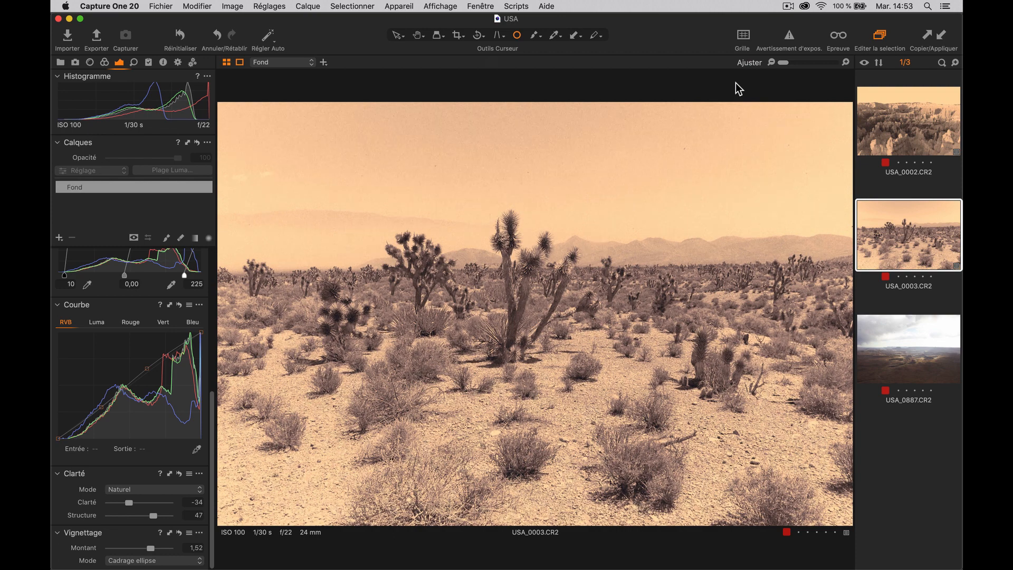
# Step: Copy the adjustments from USA_0003.CR2 and apply them to USA_0887.CR2
pyautogui.press('shift+super')
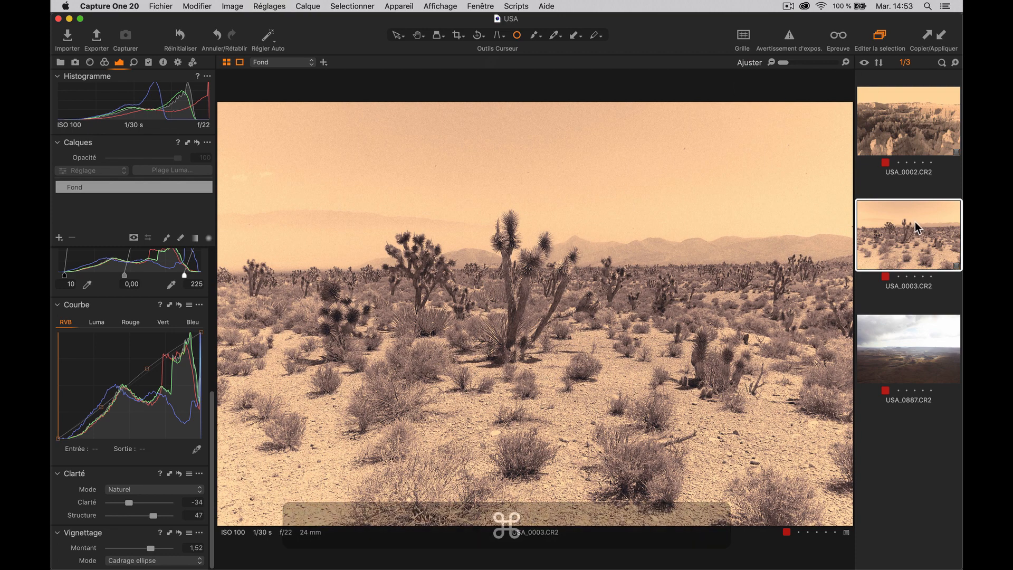
pyautogui.keyDown('super'); pyautogui.click(914, 364); pyautogui.keyUp('super')
pyautogui.press('shift+super')
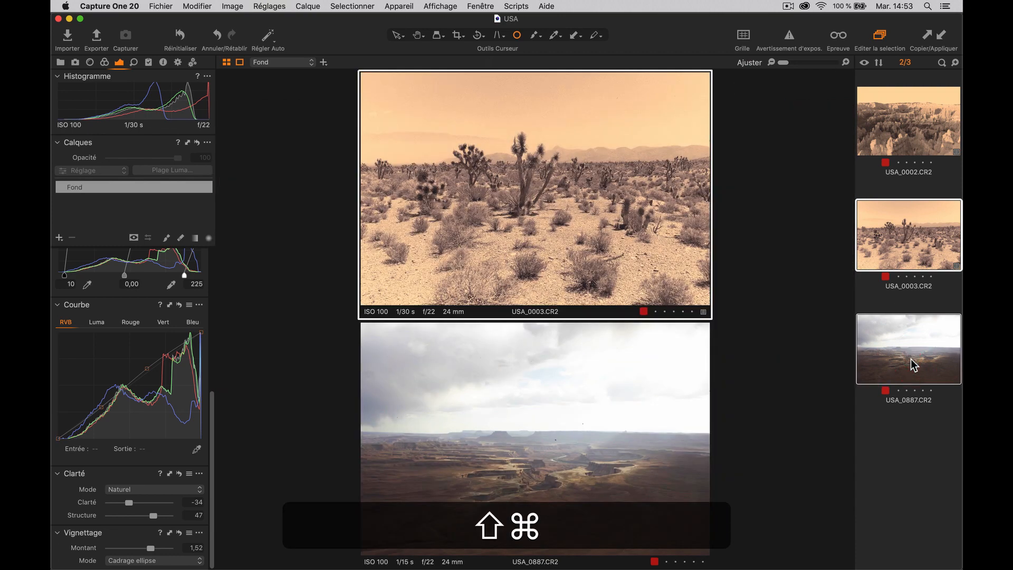
pyautogui.press('shift+super+v')
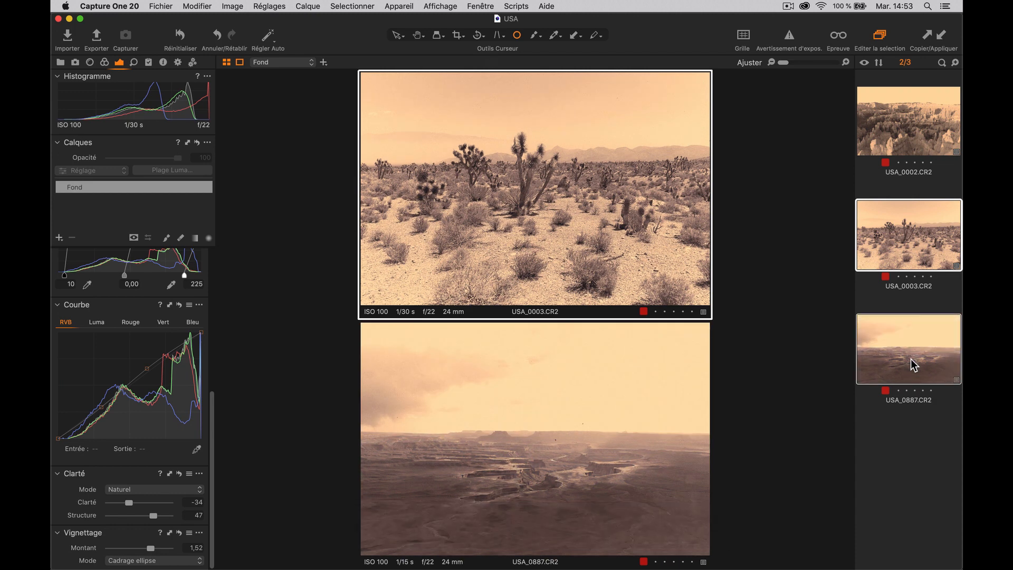
# Step: Select USA_0887.CR2 alone, widen the tool area and lower the photo's exposure to -1,31
pyautogui.click(902, 461)
pyautogui.click(904, 369)
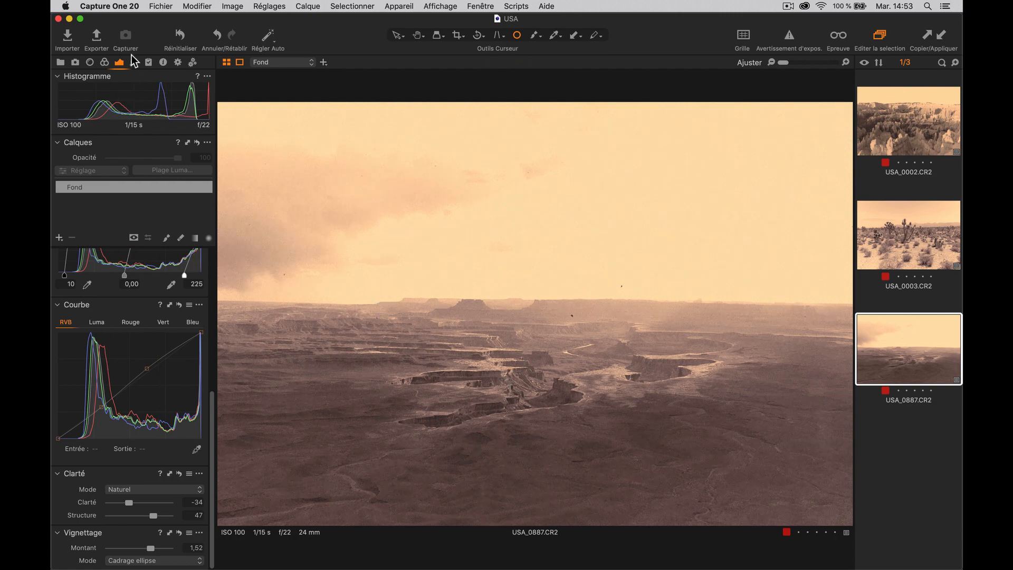
pyautogui.moveTo(214, 407); pyautogui.dragTo(226, 225)
pyautogui.scroll(5, 132, 369)
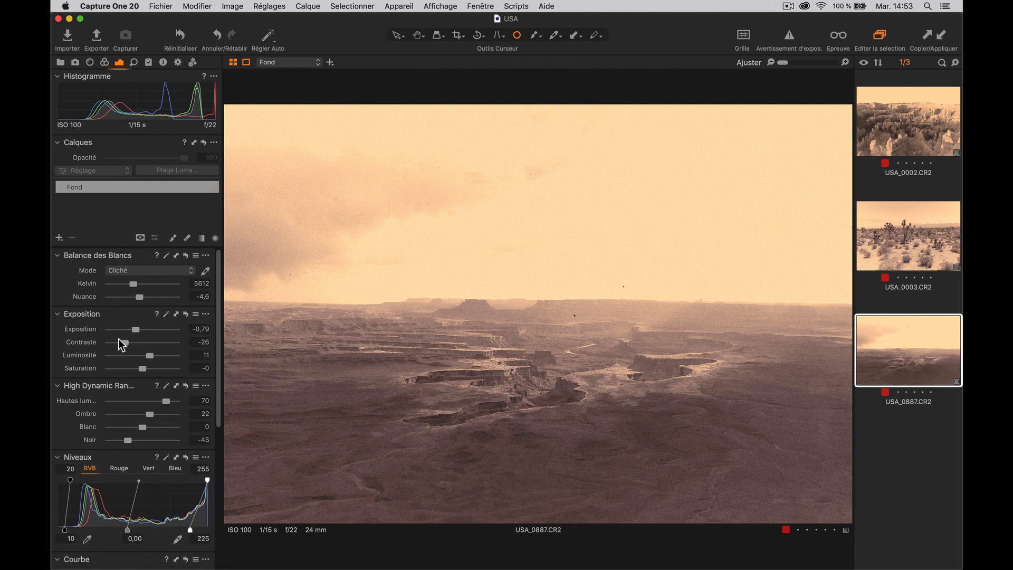
pyautogui.moveTo(135, 330); pyautogui.dragTo(131, 331)
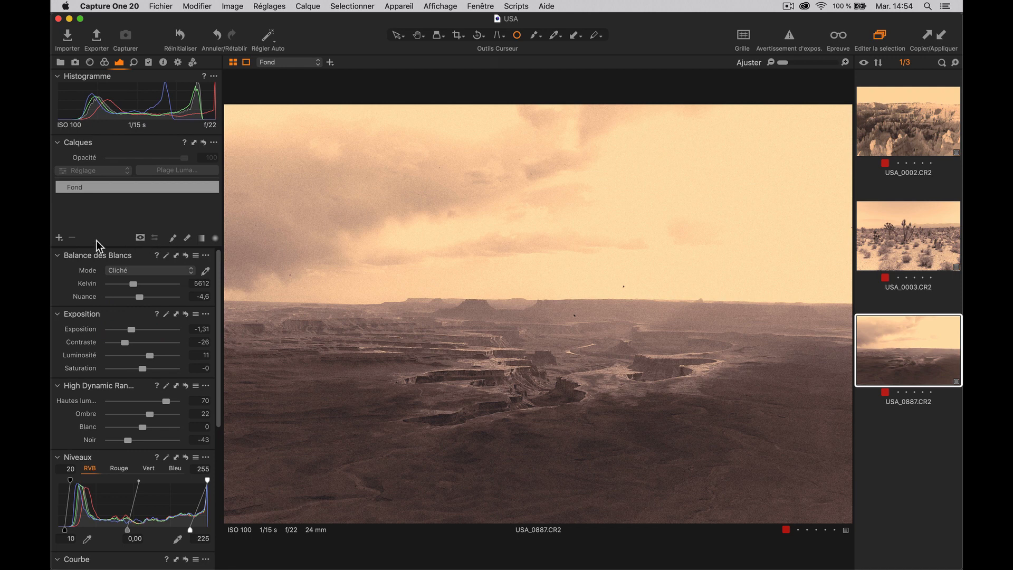
# Step: Add an adjustment layer to USA_0887.CR2 with a linear gradient mask over the sky, and set its exposure to -1,63
pyautogui.click(59, 238)
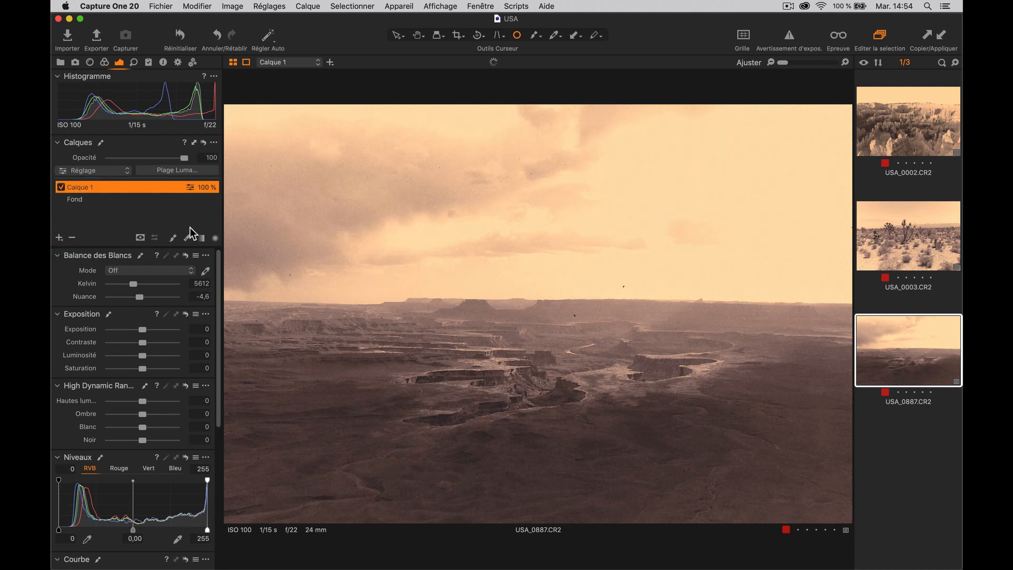
pyautogui.click(202, 238)
pyautogui.moveTo(534, 301); pyautogui.dragTo(533, 341)
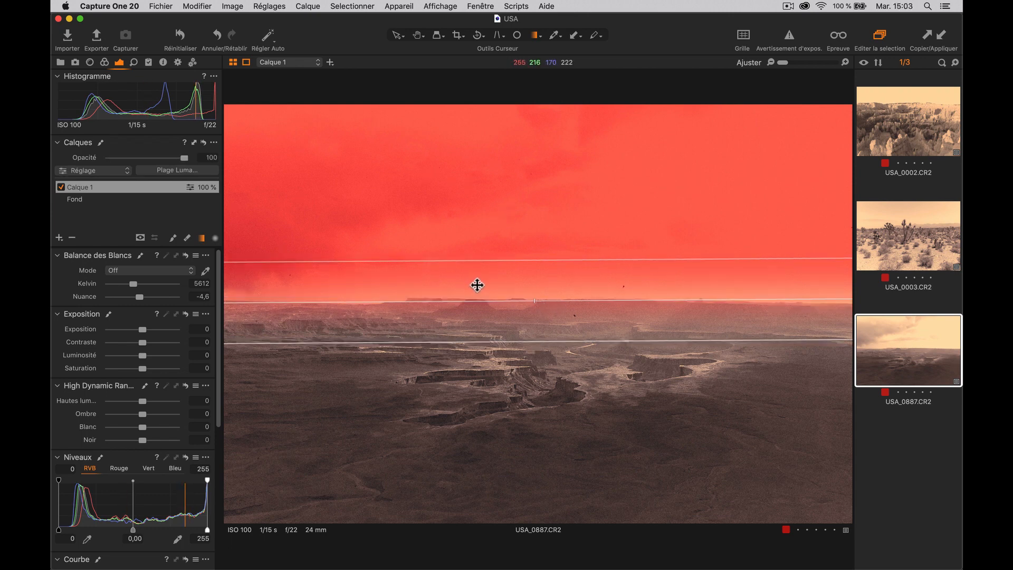
pyautogui.press('m')
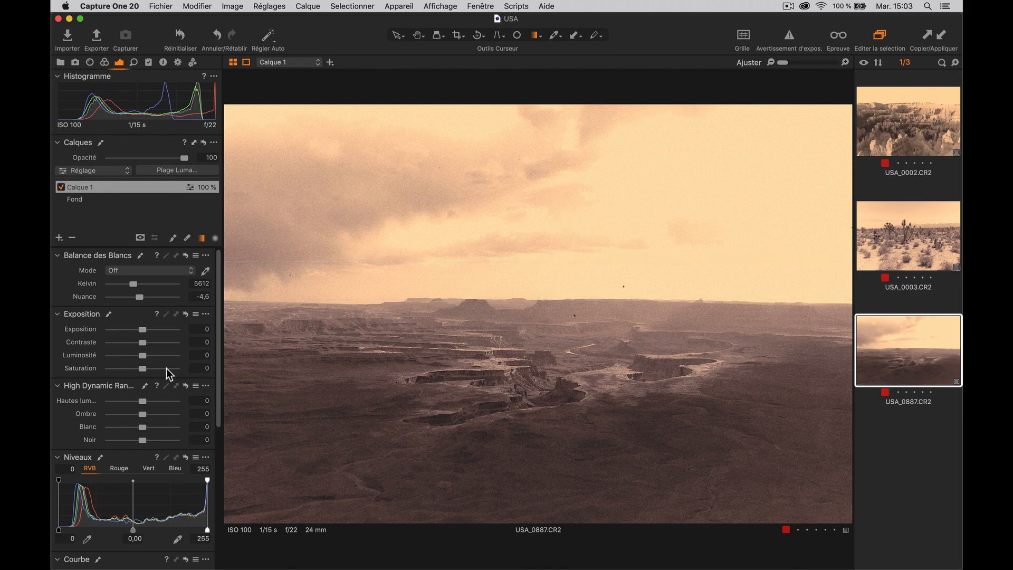
pyautogui.moveTo(142, 330); pyautogui.dragTo(129, 330)
pyautogui.click(472, 35)
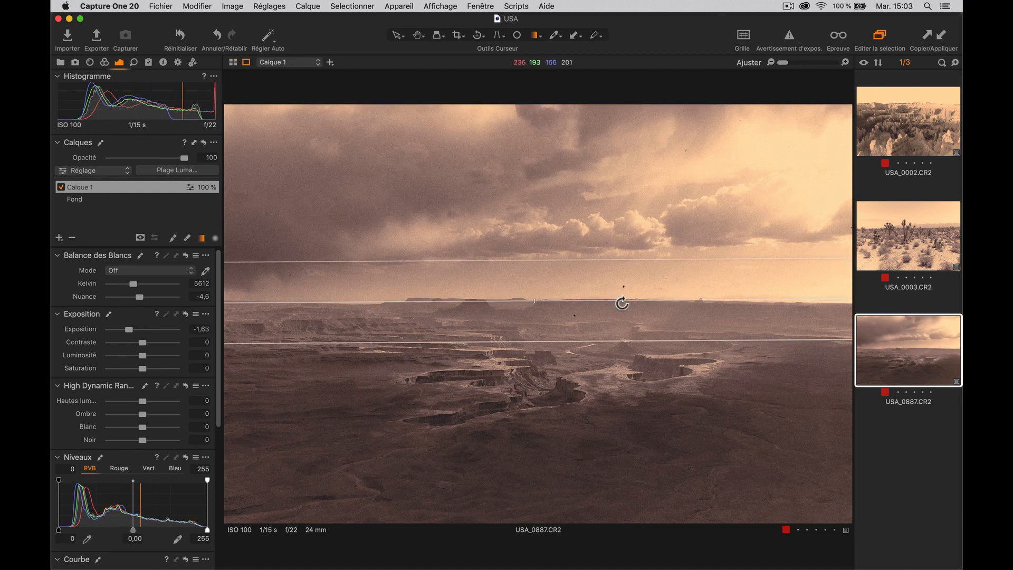
# Step: Remove the two dust spots near the horizon of USA_0887.CR2 with the spot removal tool
pyautogui.click(134, 62)
pyautogui.click(205, 539)
pyautogui.click(624, 286)
pyautogui.click(575, 315)
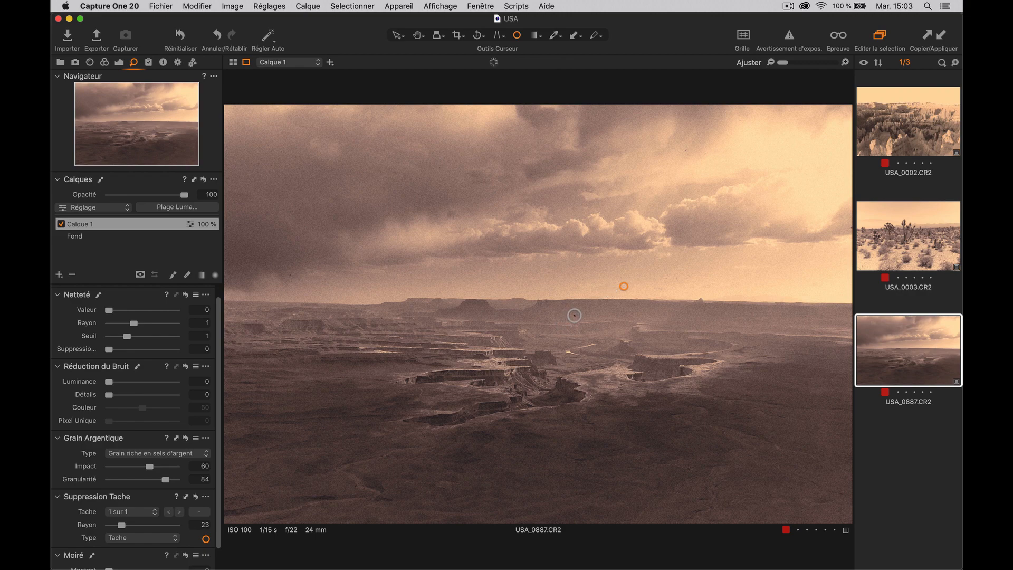
# Step: Review the settings contained in the applied CURTIS style and those offered for a new user style from USA_0887, without saving one
pyautogui.click(149, 61)
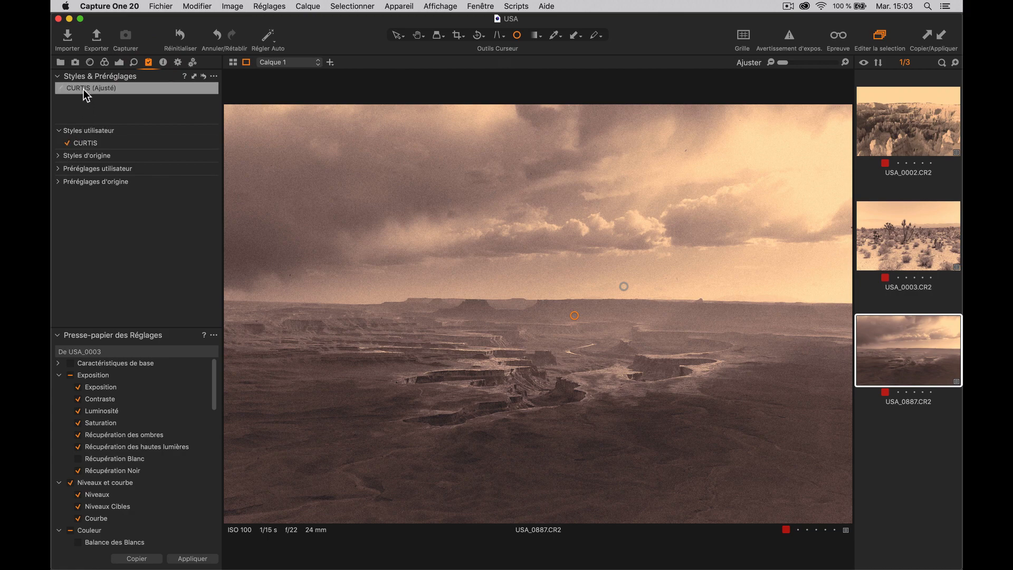
pyautogui.moveTo(82, 87)
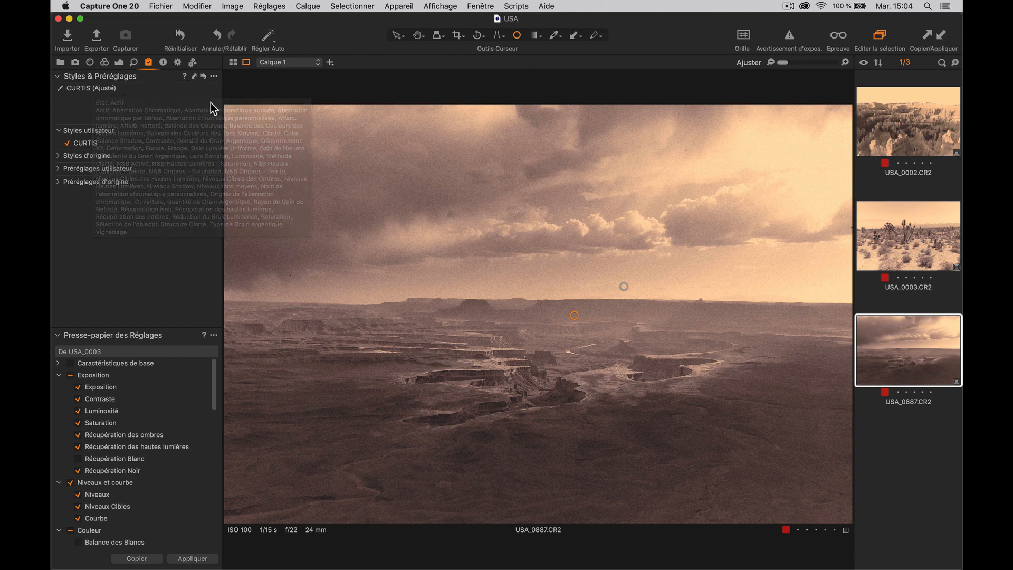
pyautogui.click(213, 76)
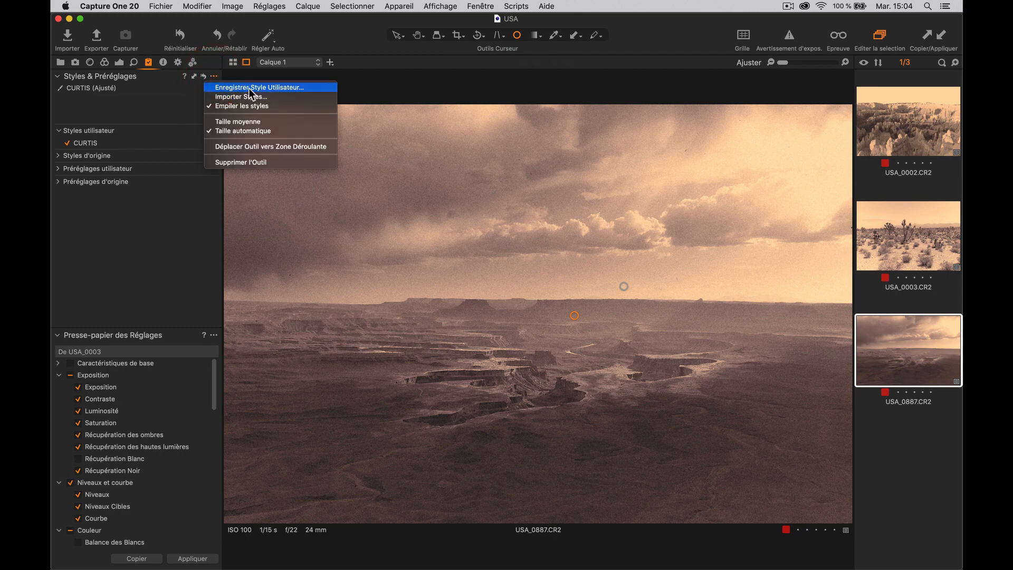
pyautogui.click(250, 88)
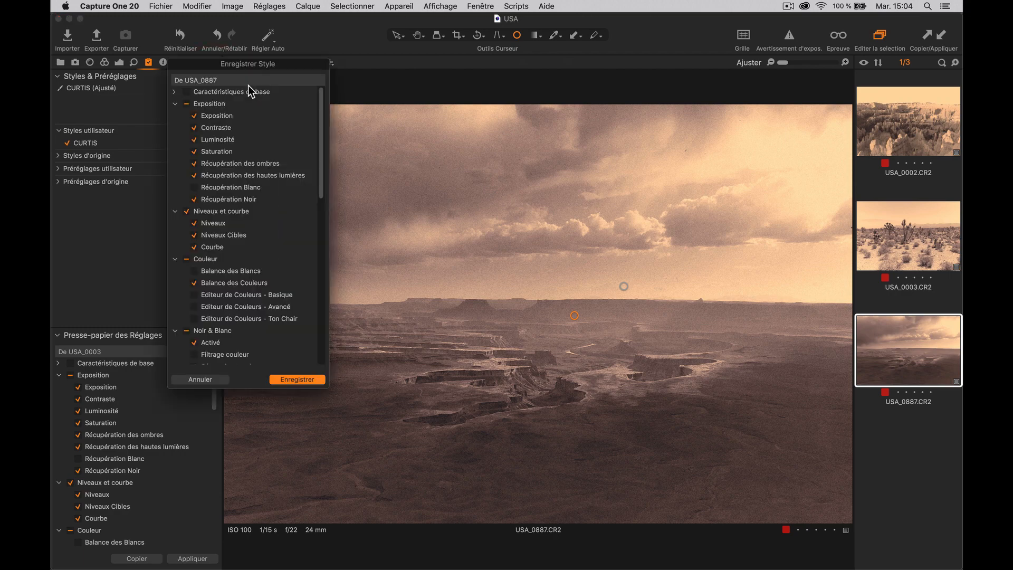
pyautogui.click(200, 380)
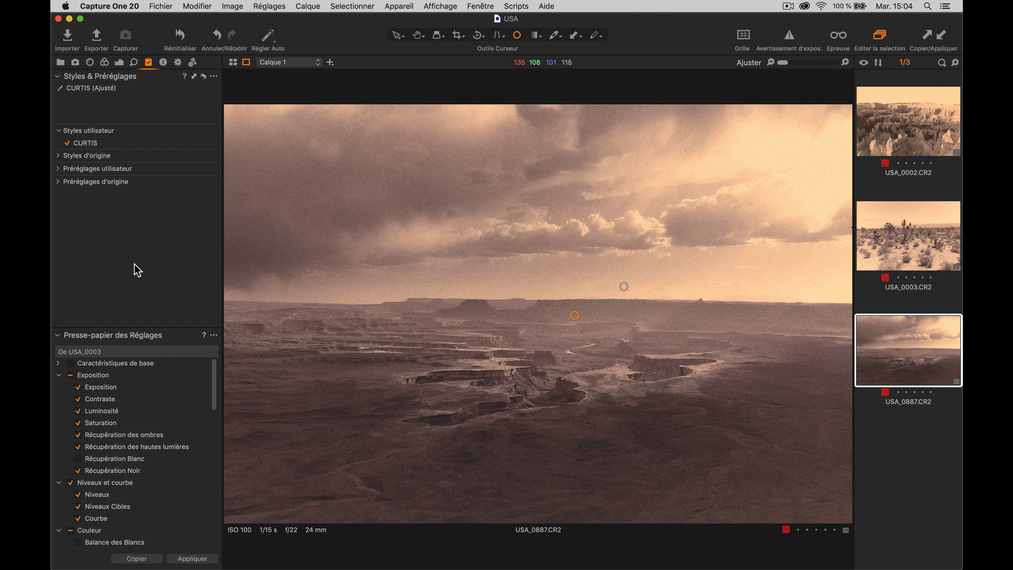
# Step: Preview the user colour balance preset vintage usa on USA_0887.CR2
pyautogui.click(58, 169)
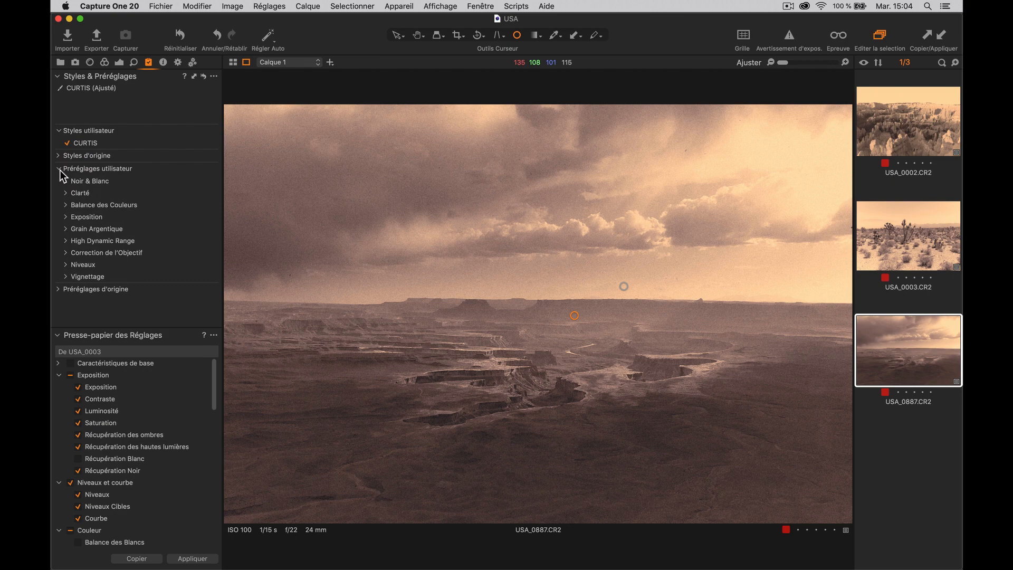
pyautogui.click(65, 205)
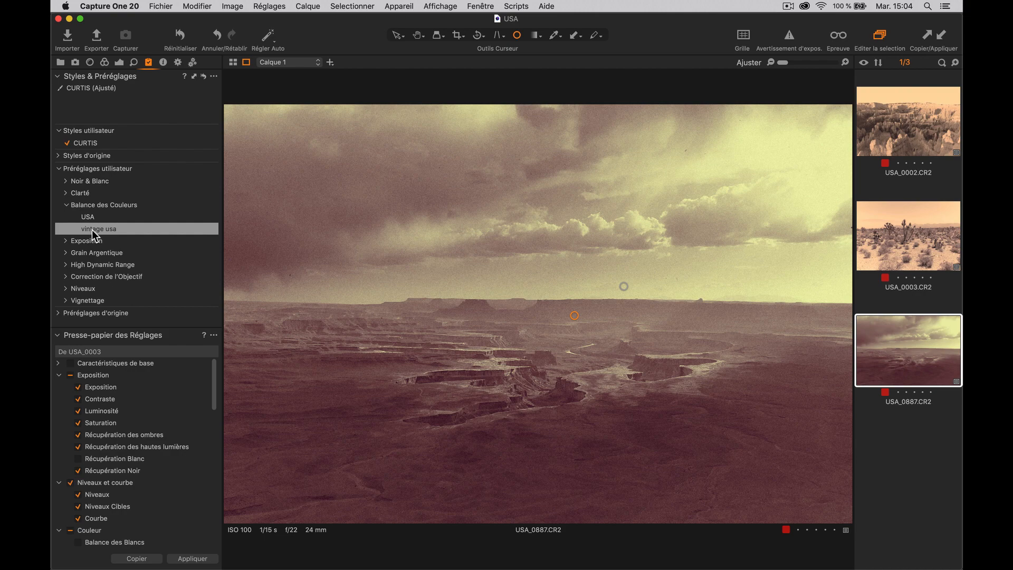
pyautogui.click(57, 169)
# Step: Apply the built-in colour balance preset Purple Punch to USA_0887.CR2, switching it off and on again to compare
pyautogui.click(60, 182)
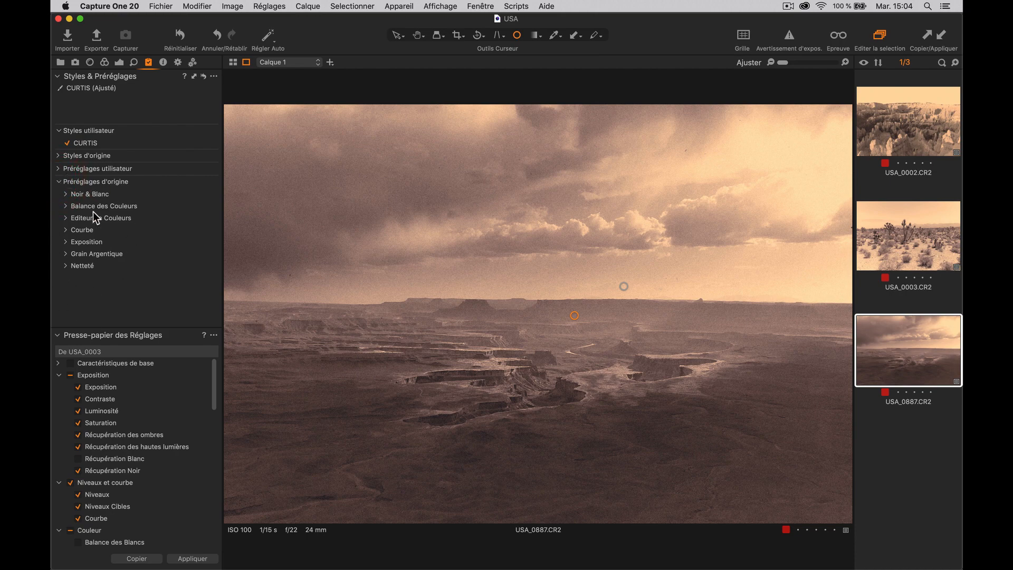
pyautogui.click(66, 204)
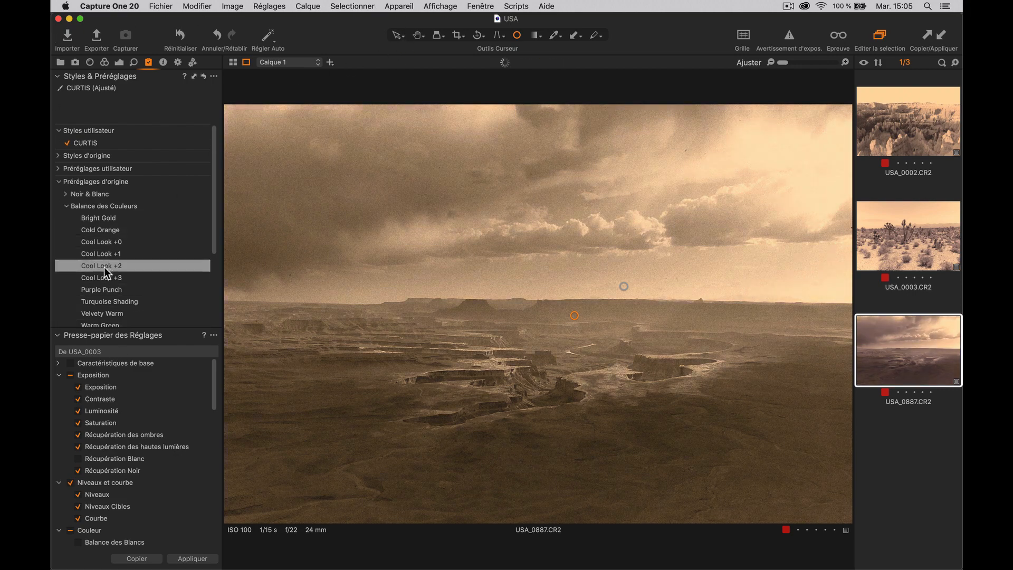
pyautogui.click(104, 289)
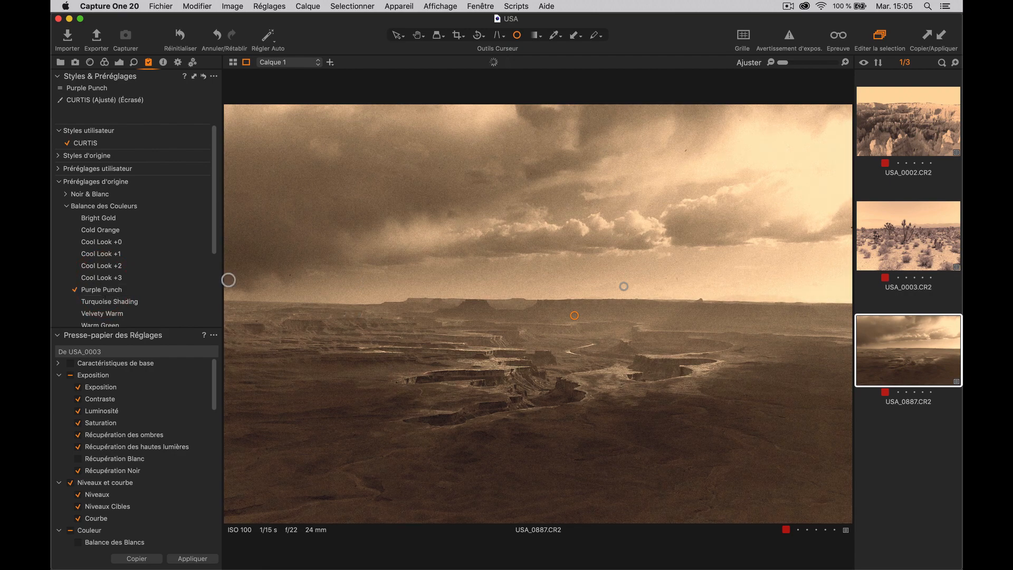
pyautogui.click(87, 289)
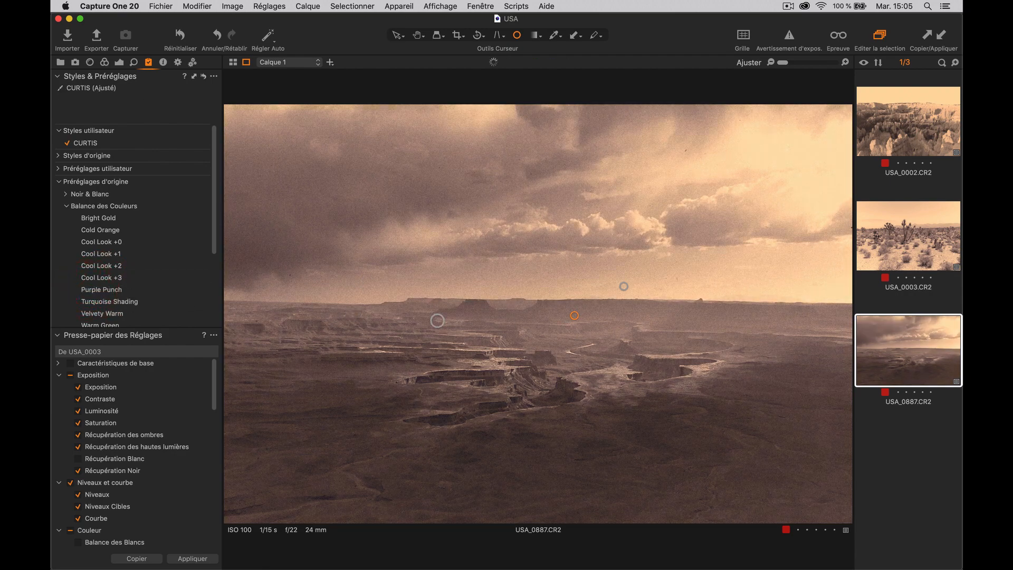
pyautogui.click(131, 289)
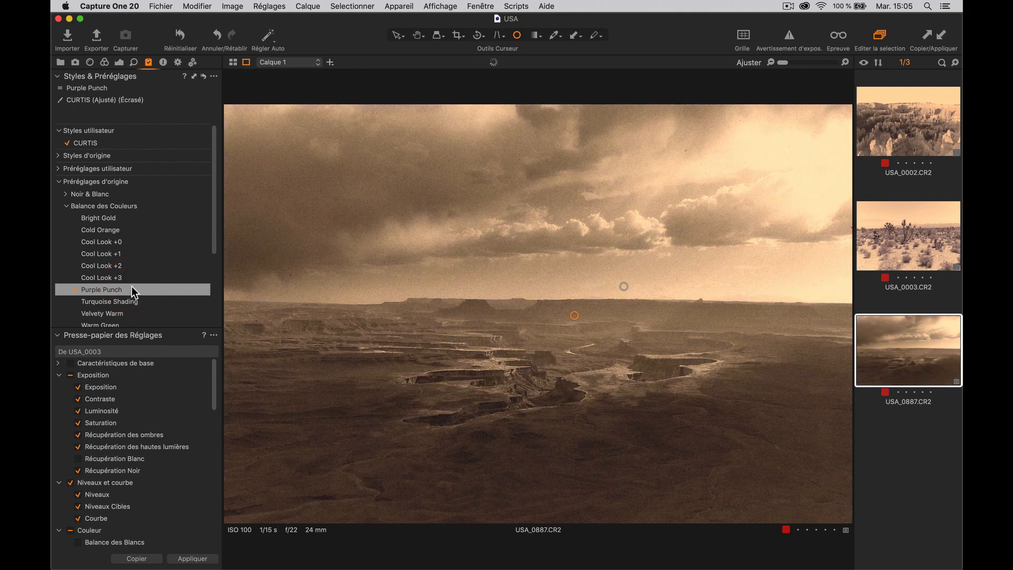